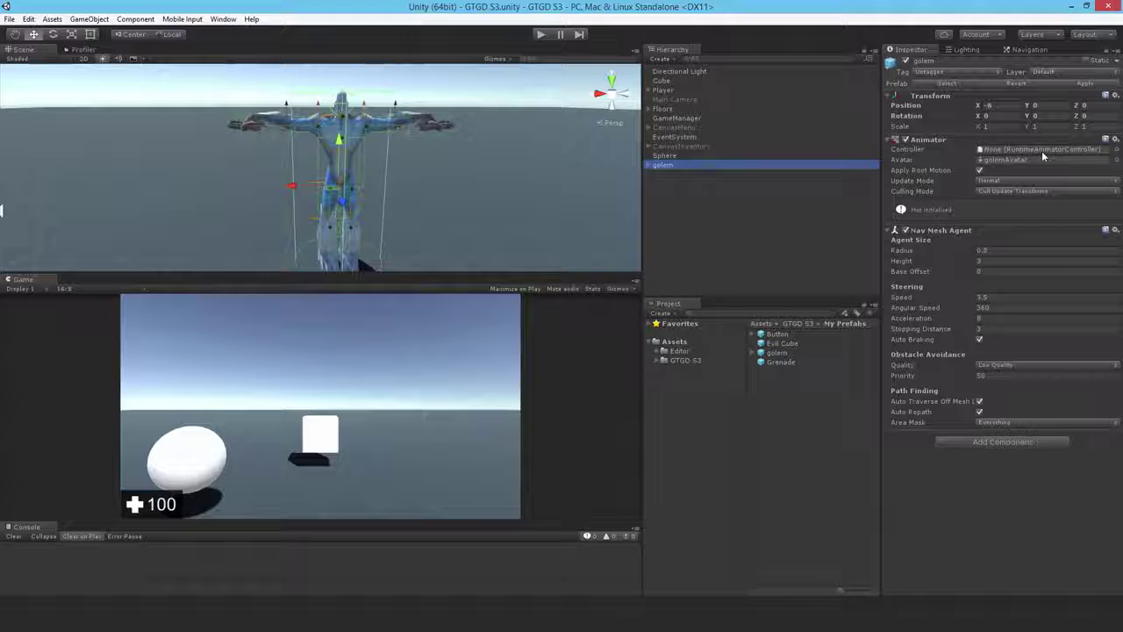
Uncheck Apply Root Motion on the golem's Animator component.
{"action": "left_click", "coordinate": [979, 171]}
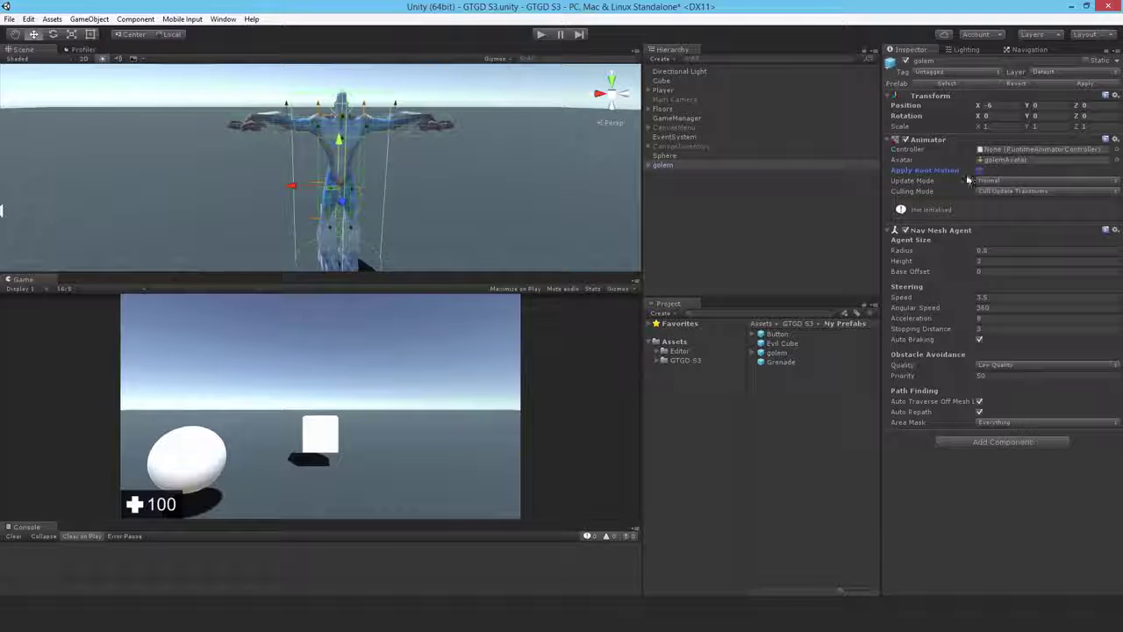
Create a new folder named 'My Controllers' inside GTGD S3.
{"action": "left_click", "coordinate": [680, 360]}
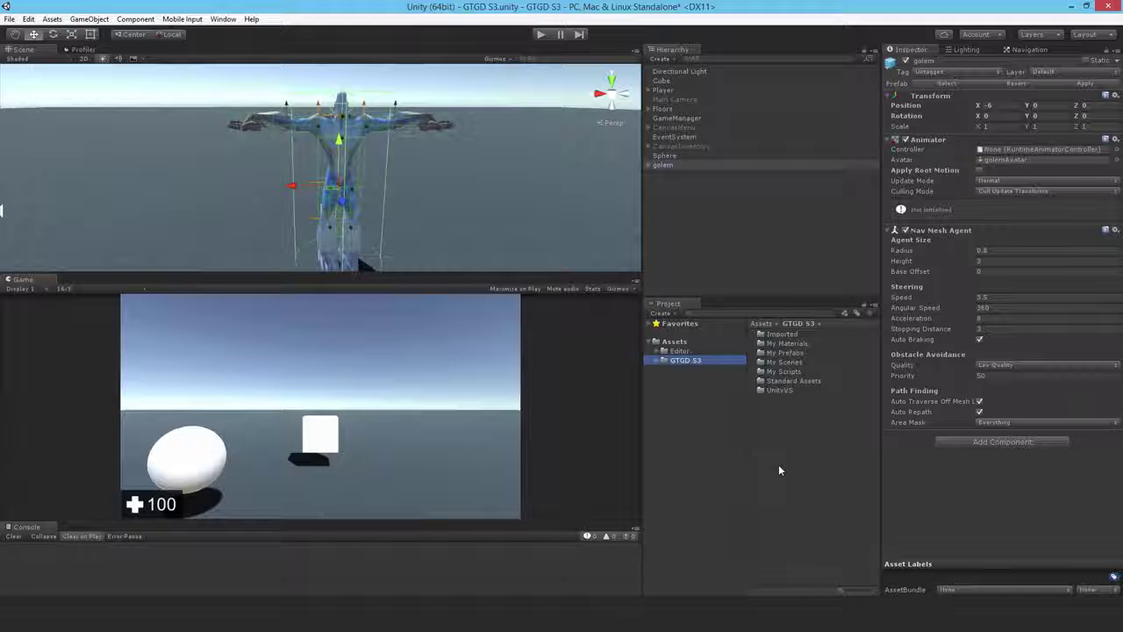
{"action": "right_click", "coordinate": [777, 432]}
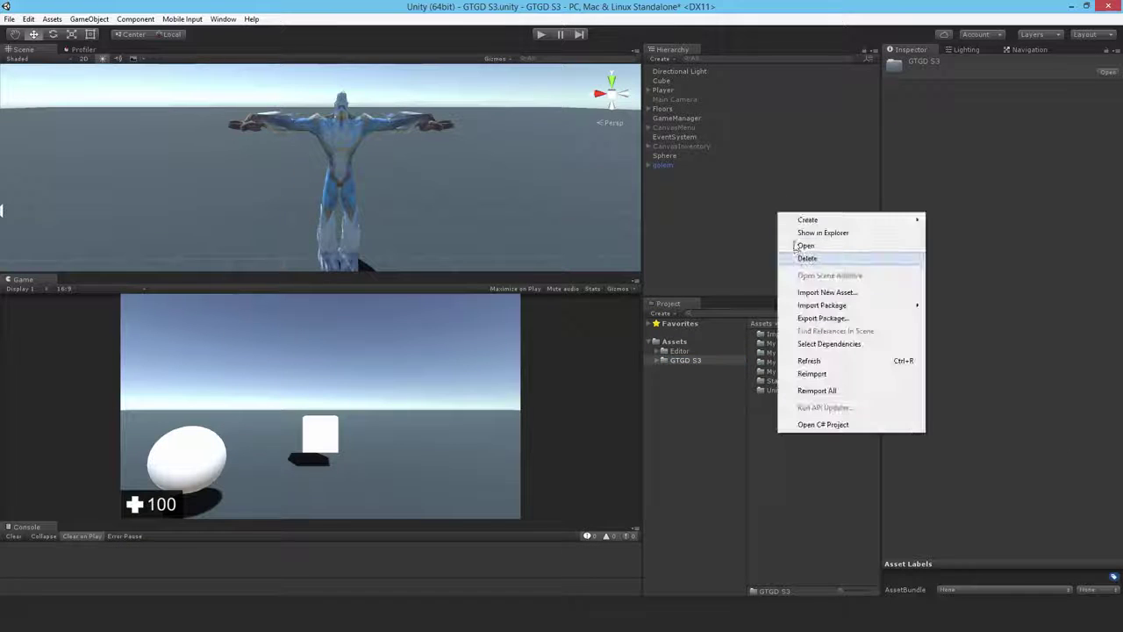
{"action": "mouse_move", "coordinate": [800, 220]}
{"action": "left_click", "coordinate": [957, 219]}
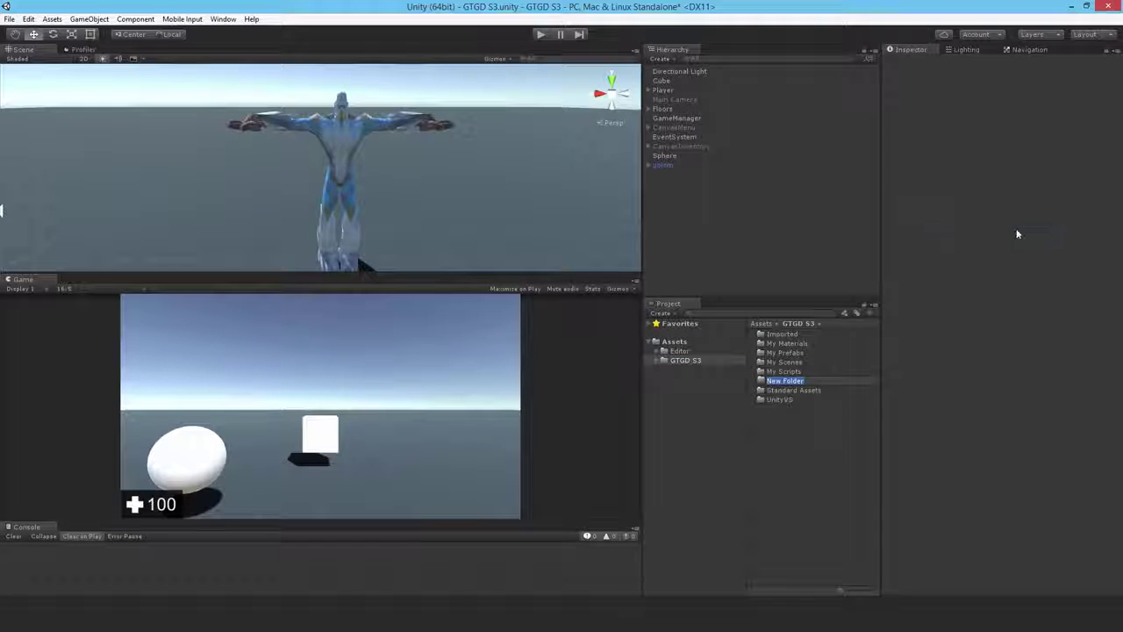
{"action": "type", "text": "My "}
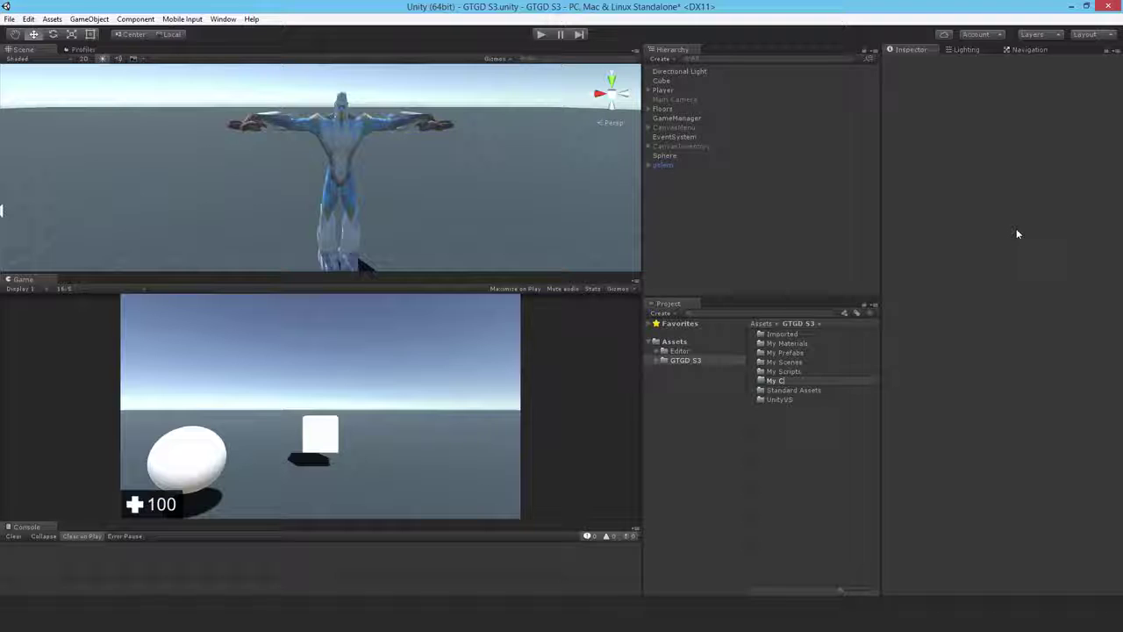
{"action": "type", "text": "Controllers"}
{"action": "key", "text": "Return"}
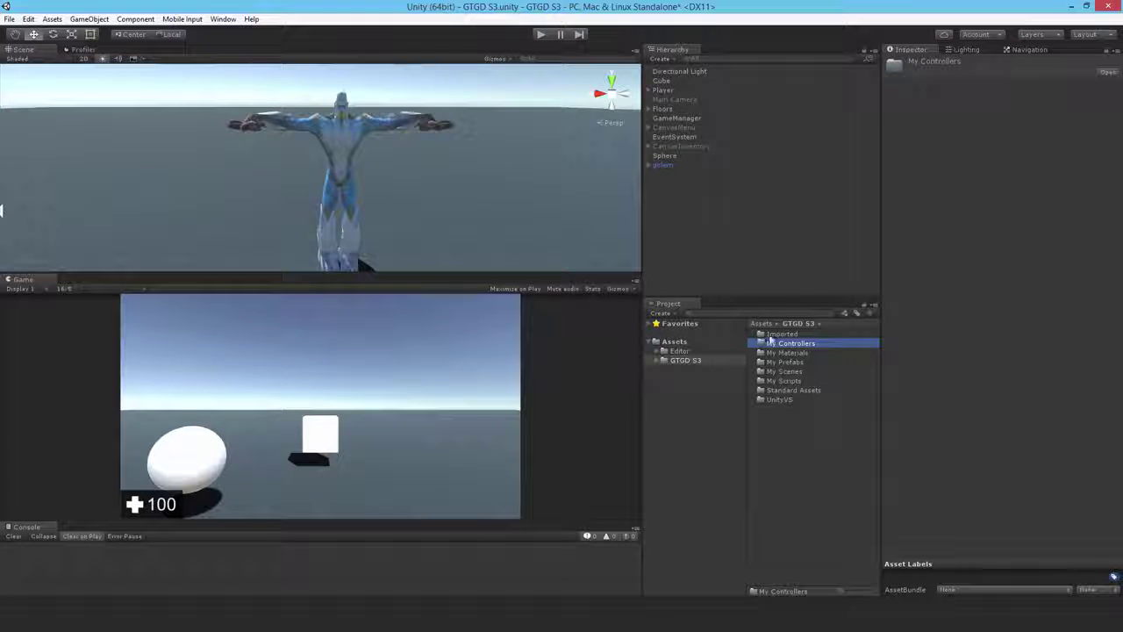
Open Imported > golem and expand the golem model to view its death, hpunch and walk clips.
{"action": "left_click", "coordinate": [781, 335]}
{"action": "double_click", "coordinate": [781, 336]}
{"action": "double_click", "coordinate": [774, 335]}
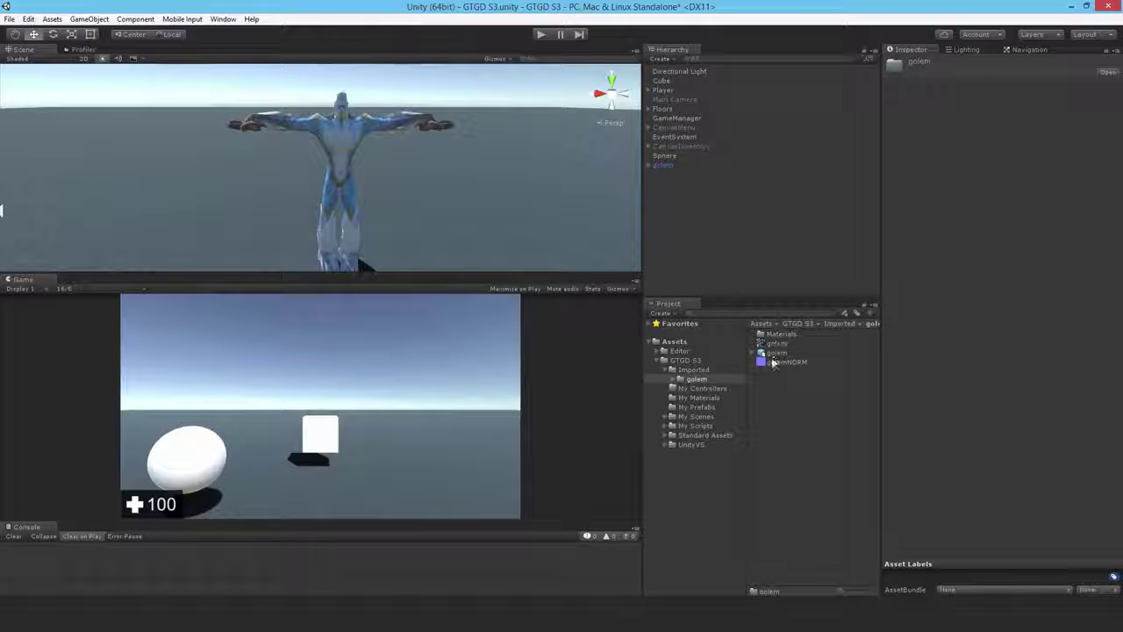
{"action": "left_click", "coordinate": [757, 353]}
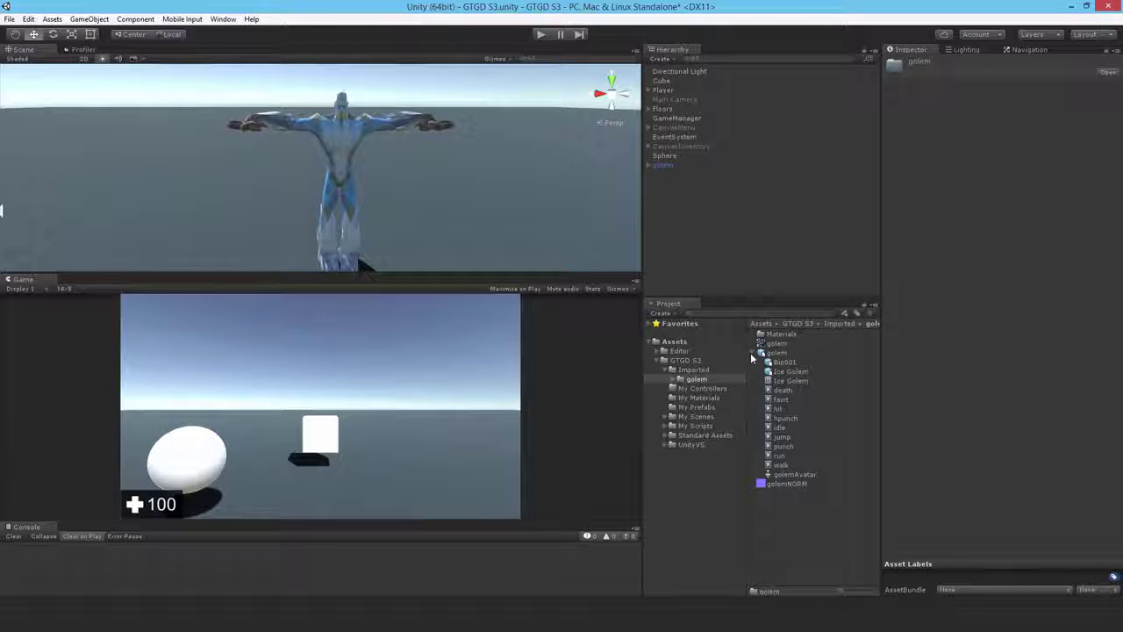
{"action": "left_click", "coordinate": [780, 390]}
{"action": "left_click", "coordinate": [778, 419]}
{"action": "left_click", "coordinate": [780, 464]}
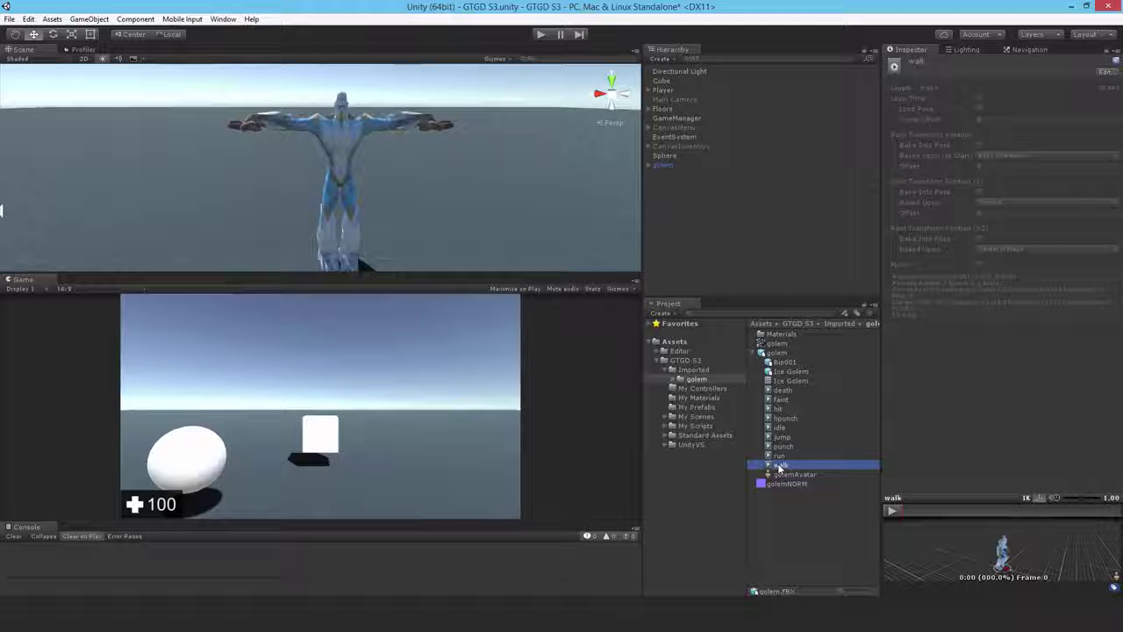
Show the golem model's Animations import settings in the Inspector.
{"action": "left_click", "coordinate": [776, 353]}
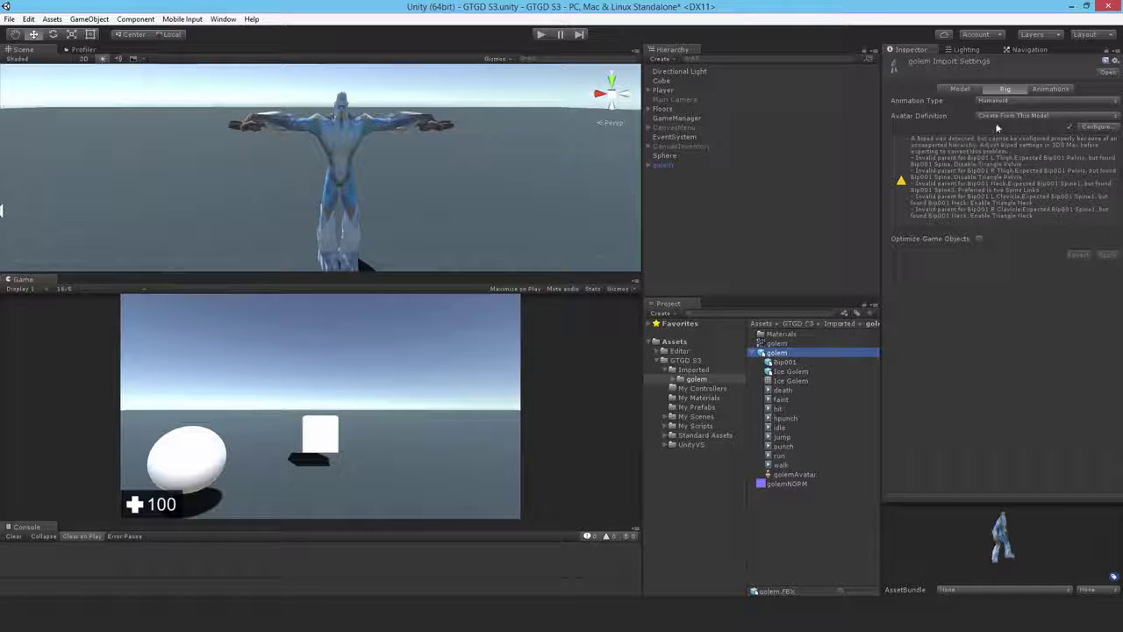
{"action": "left_click", "coordinate": [1050, 89]}
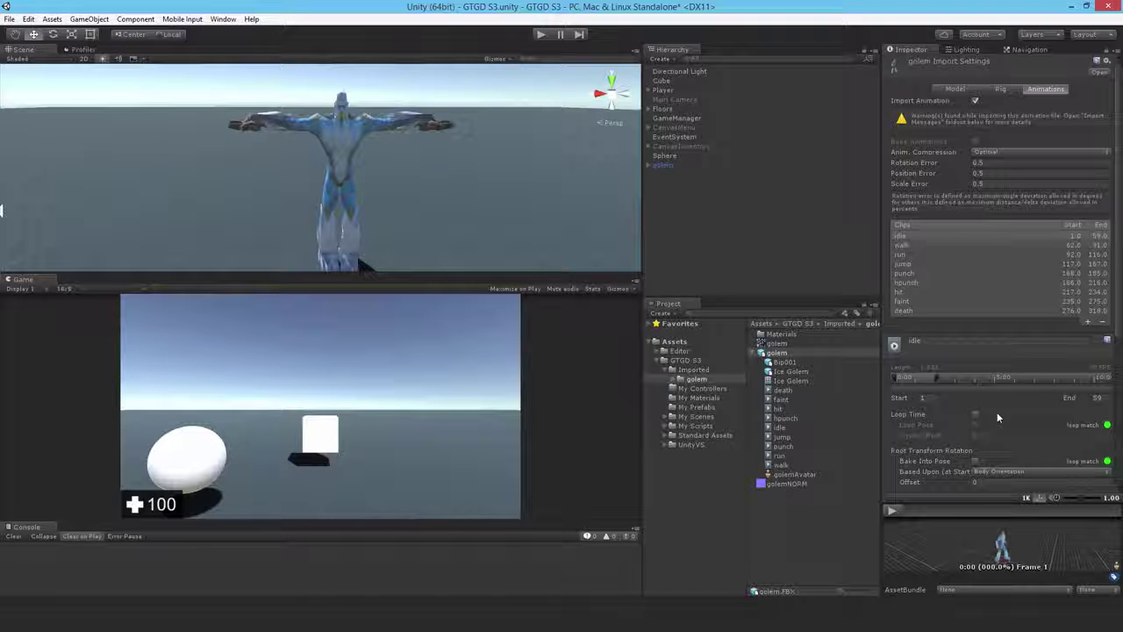
{"action": "scroll", "coordinate": [1001, 309], "scroll_direction": "down", "scroll_amount": 5}
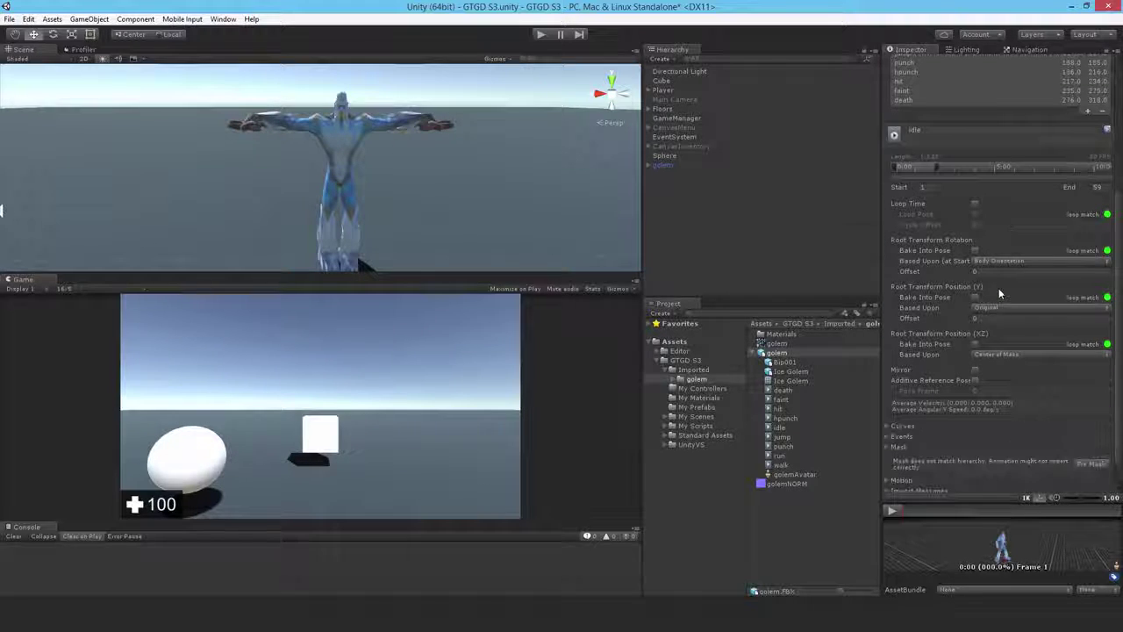
{"action": "scroll", "coordinate": [1001, 309], "scroll_direction": "up", "scroll_amount": 3}
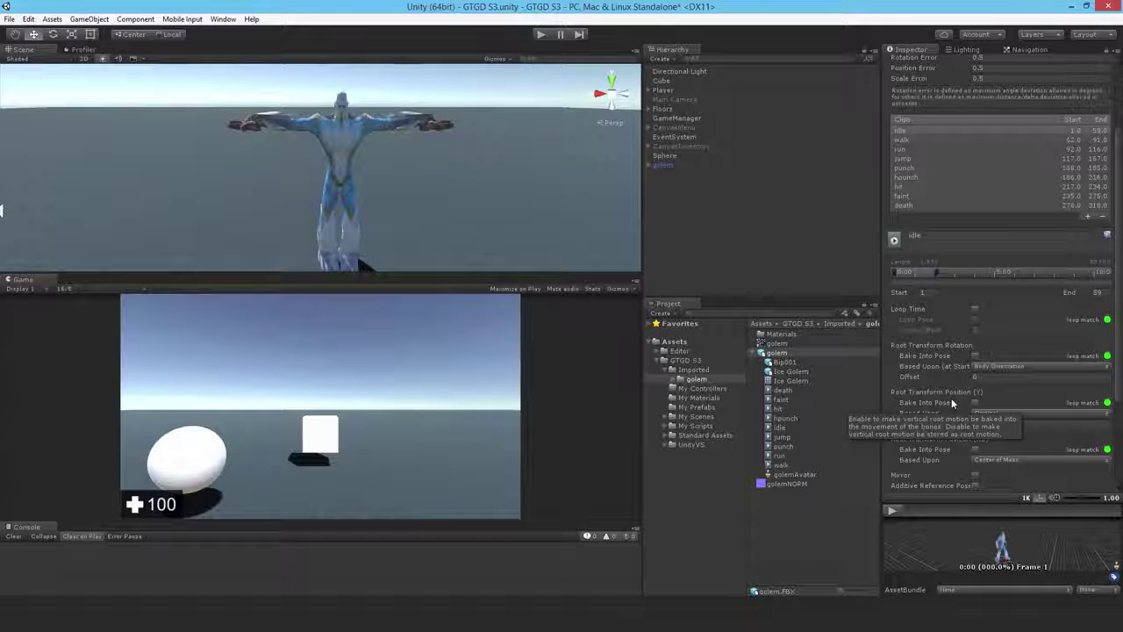
Enable Loop Time on the idle clip, bake root rotation, Y and XZ position into pose, and apply.
{"action": "left_click", "coordinate": [974, 308]}
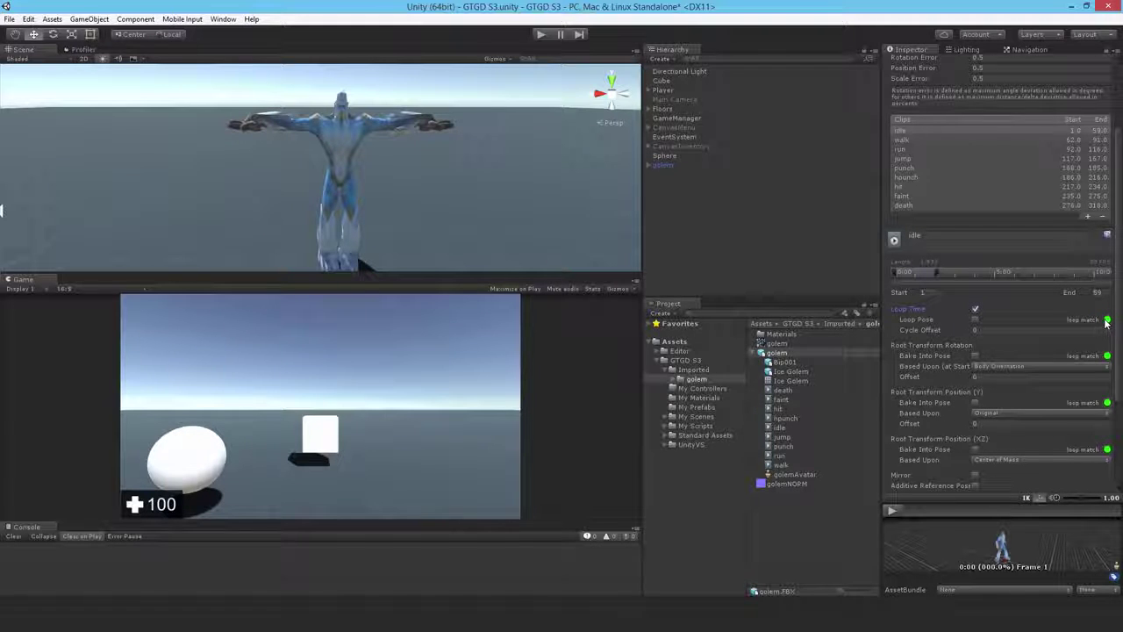
{"action": "left_click", "coordinate": [975, 356]}
{"action": "scroll", "coordinate": [974, 369], "scroll_direction": "down", "scroll_amount": 5}
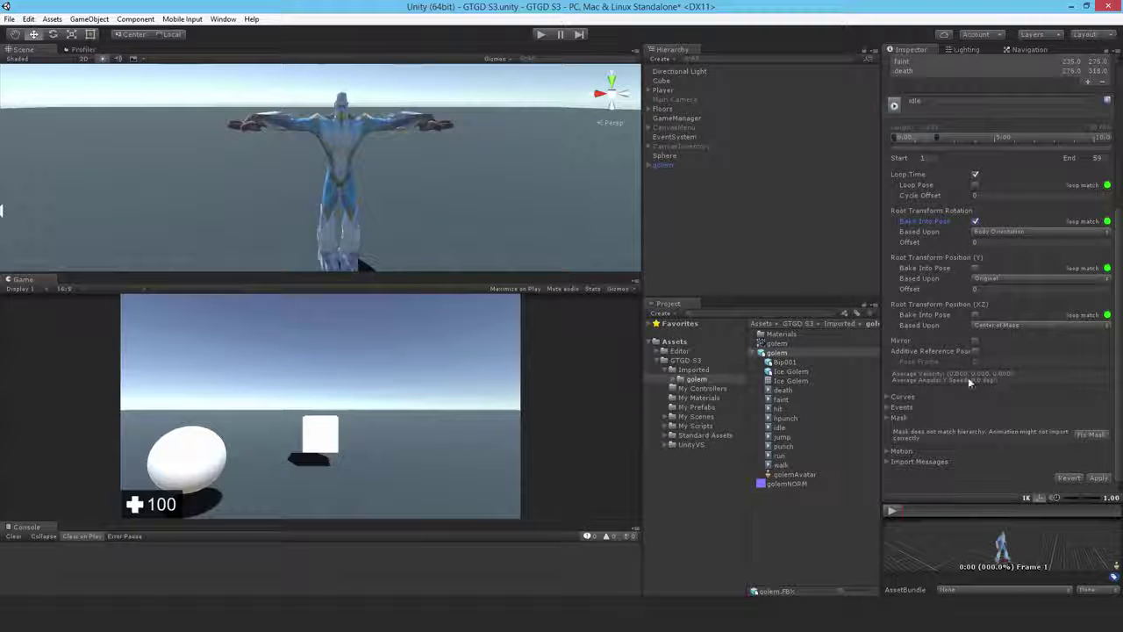
{"action": "scroll", "coordinate": [969, 378], "scroll_direction": "up", "scroll_amount": 2}
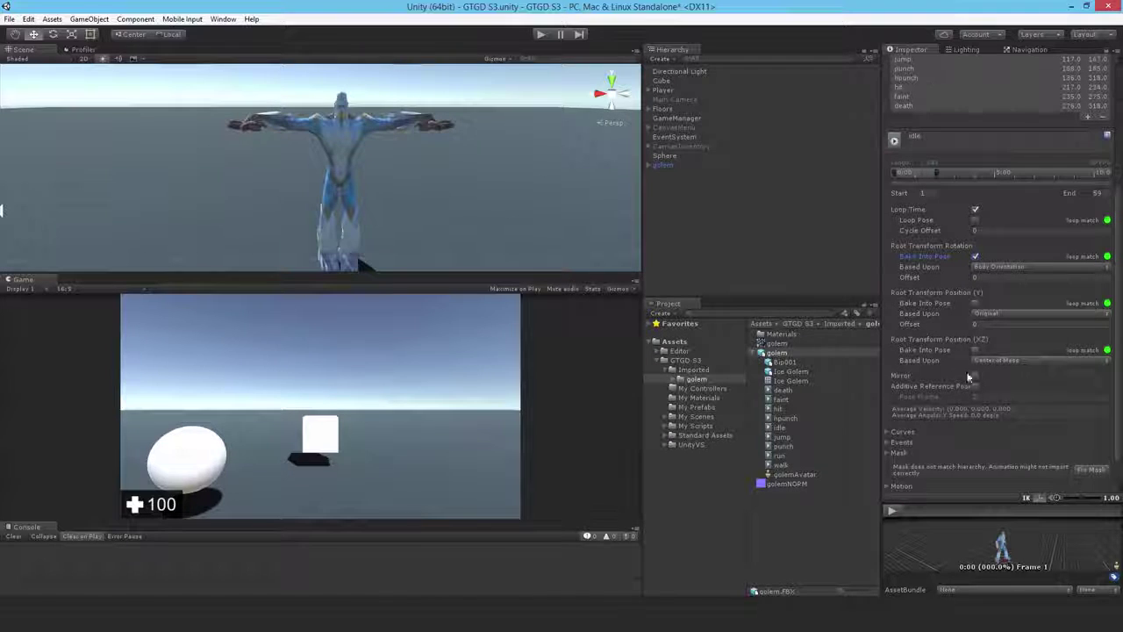
{"action": "left_click", "coordinate": [975, 304]}
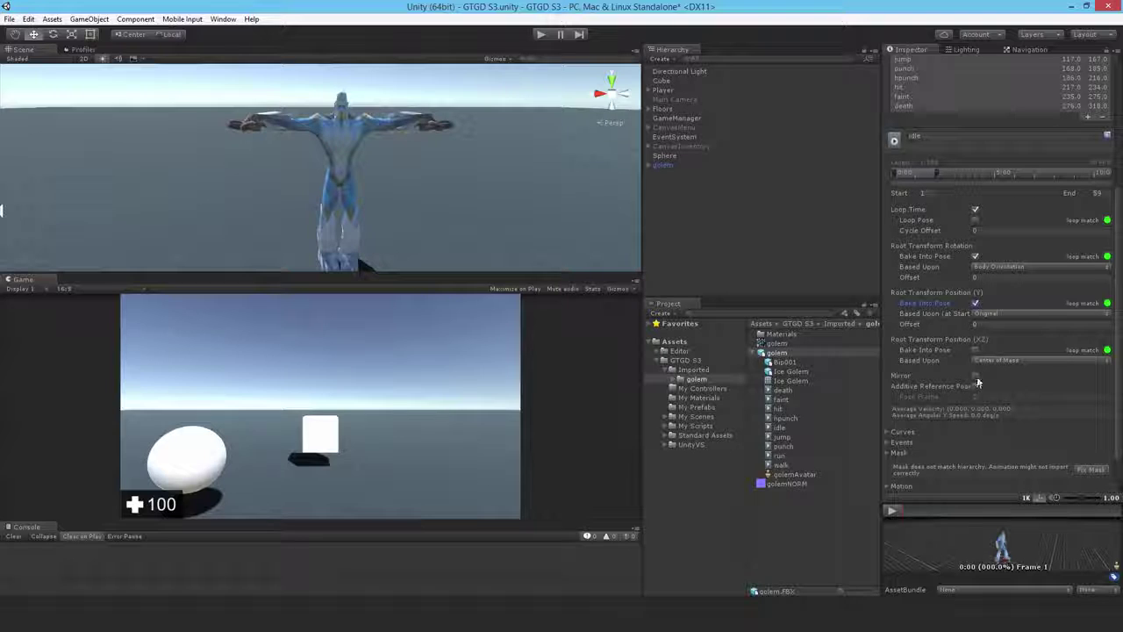
{"action": "left_click", "coordinate": [975, 350]}
{"action": "scroll", "coordinate": [979, 415], "scroll_direction": "down", "scroll_amount": 2}
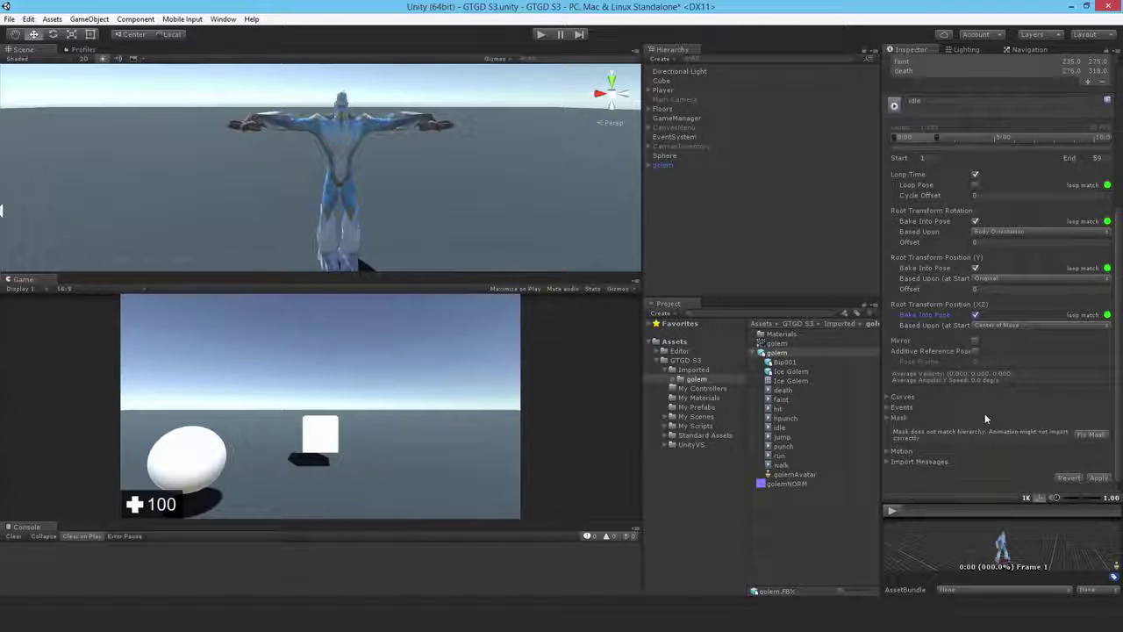
{"action": "left_click", "coordinate": [1099, 479]}
{"action": "scroll", "coordinate": [970, 397], "scroll_direction": "up", "scroll_amount": 6}
{"action": "scroll", "coordinate": [970, 397], "scroll_direction": "up", "scroll_amount": 4}
For the walk clip, bake root rotation, Y and XZ position into pose with looping, and apply.
{"action": "left_click", "coordinate": [903, 182]}
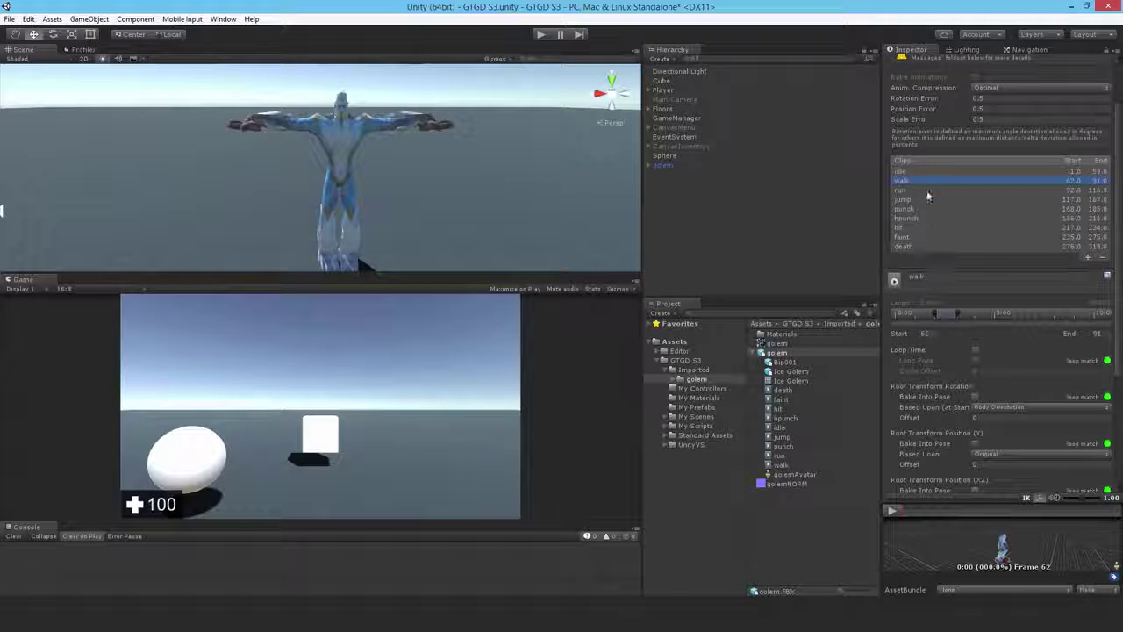
{"action": "scroll", "coordinate": [967, 311], "scroll_direction": "down", "scroll_amount": 4}
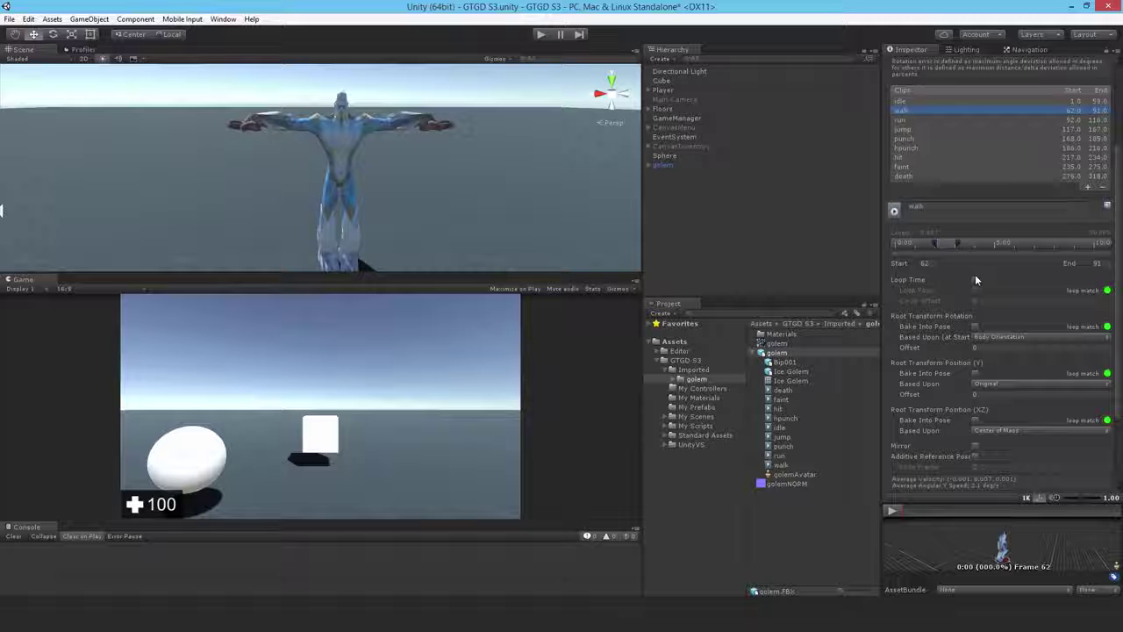
{"action": "scroll", "coordinate": [974, 369], "scroll_direction": "down", "scroll_amount": 2}
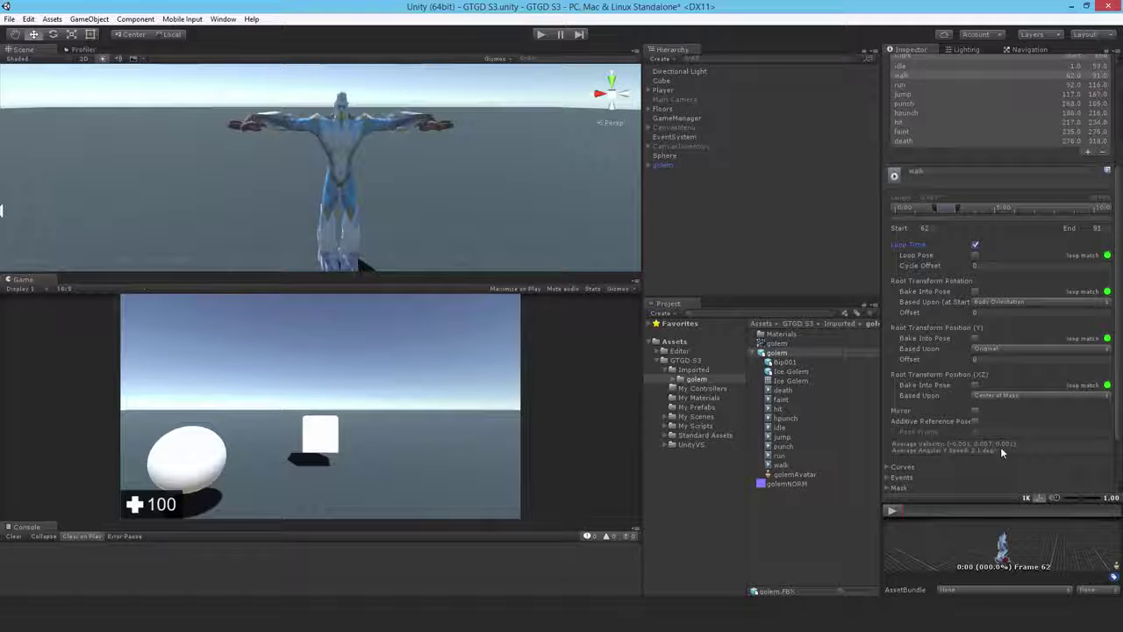
{"action": "left_click", "coordinate": [975, 292]}
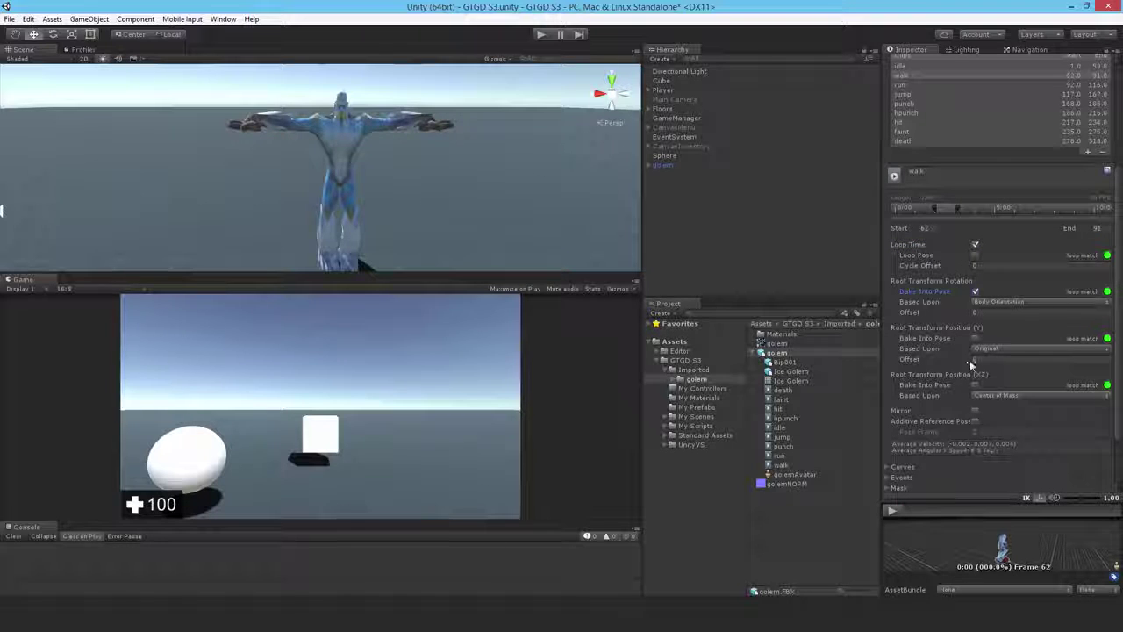
{"action": "left_click", "coordinate": [975, 338]}
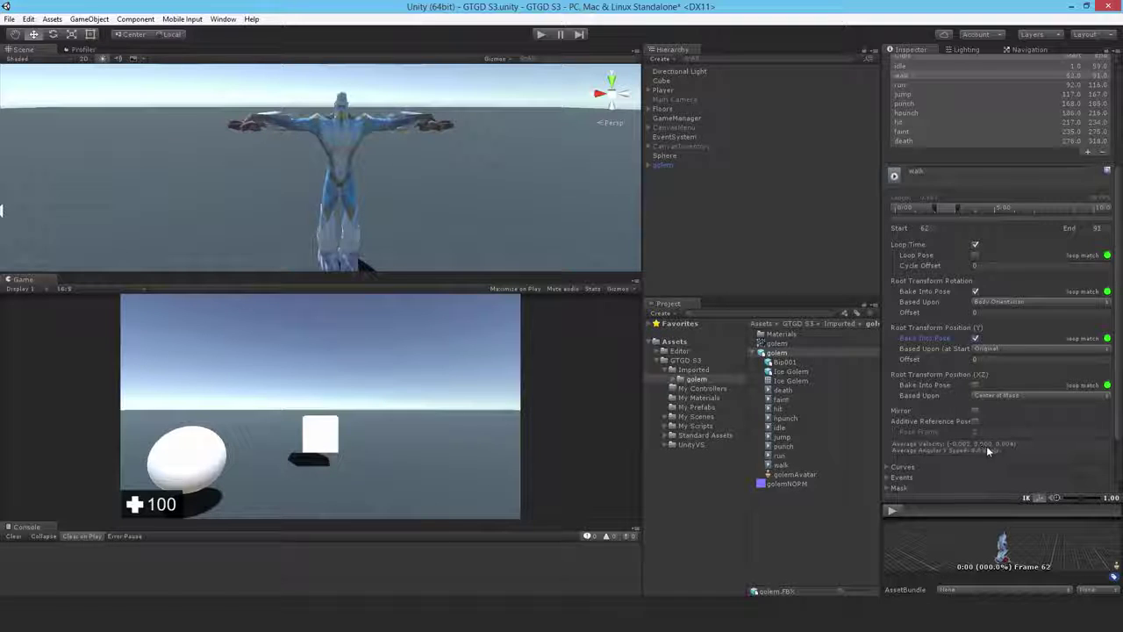
{"action": "left_click", "coordinate": [976, 386]}
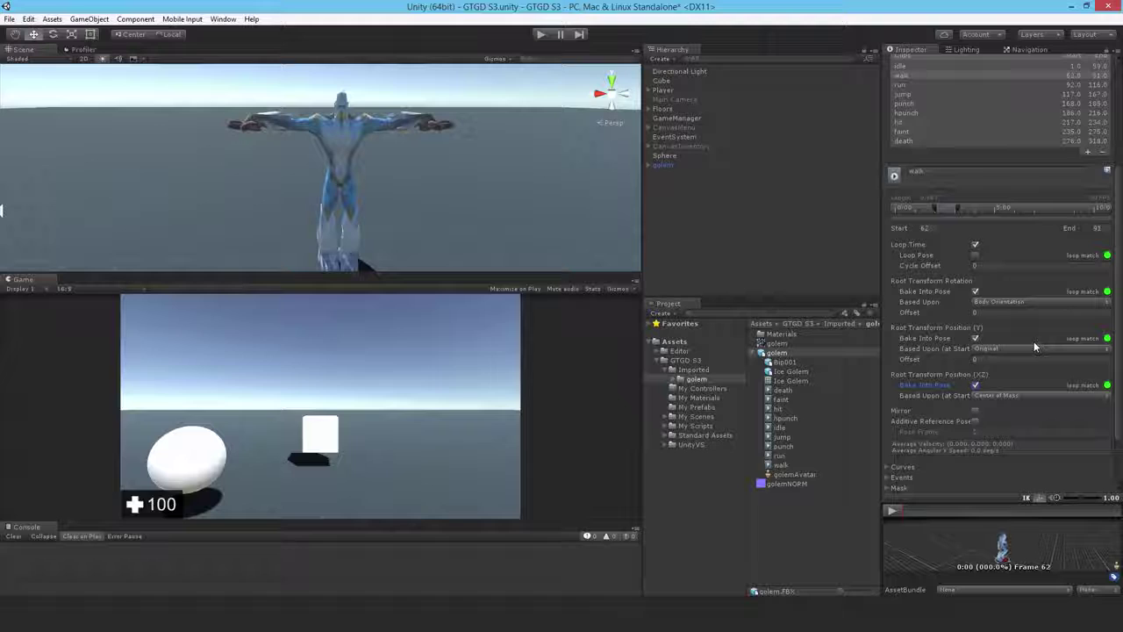
{"action": "scroll", "coordinate": [1034, 341], "scroll_direction": "down", "scroll_amount": 2}
{"action": "scroll", "coordinate": [1097, 480], "scroll_direction": "down", "scroll_amount": 2}
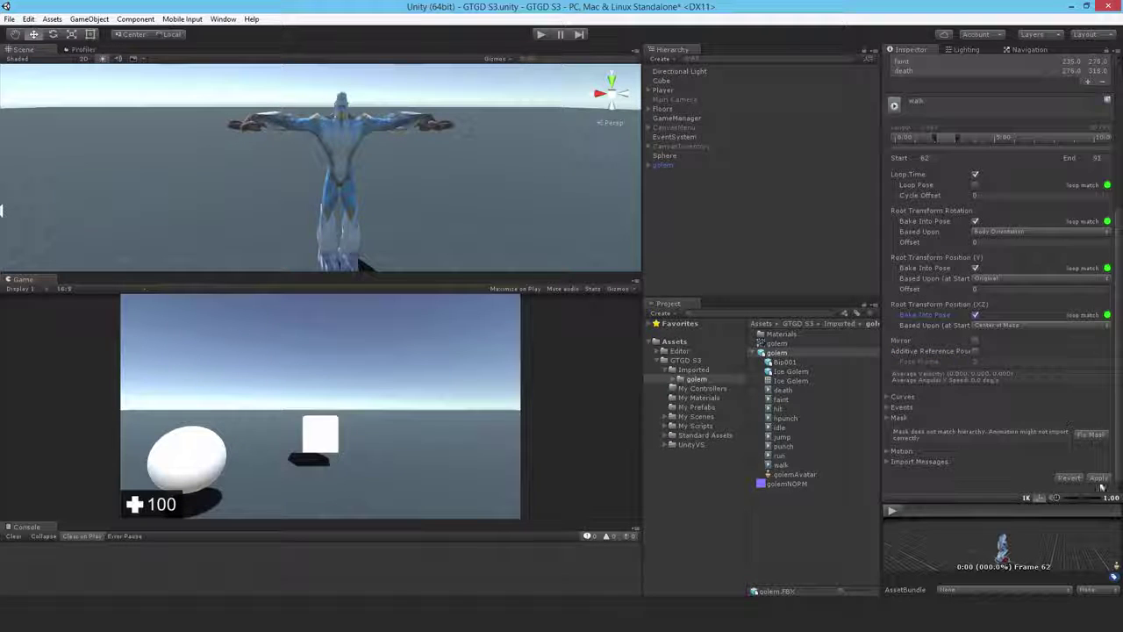
{"action": "left_click", "coordinate": [1100, 480]}
{"action": "scroll", "coordinate": [984, 404], "scroll_direction": "up", "scroll_amount": 6}
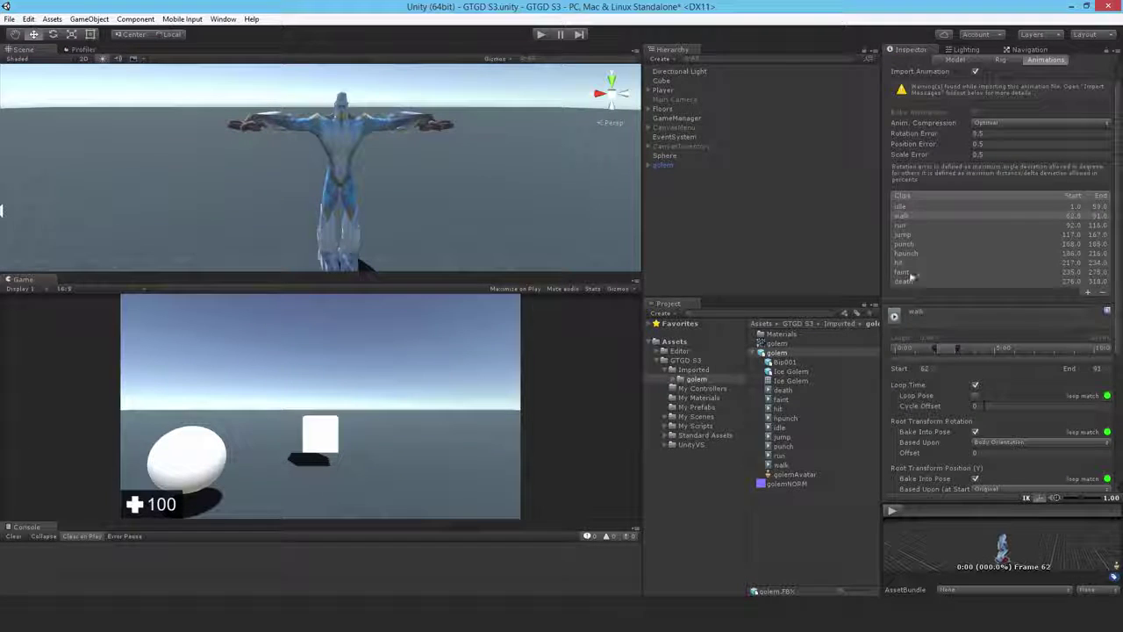
Select the hpunch clip and bake its root rotation, Y and XZ position into pose.
{"action": "left_click", "coordinate": [909, 253]}
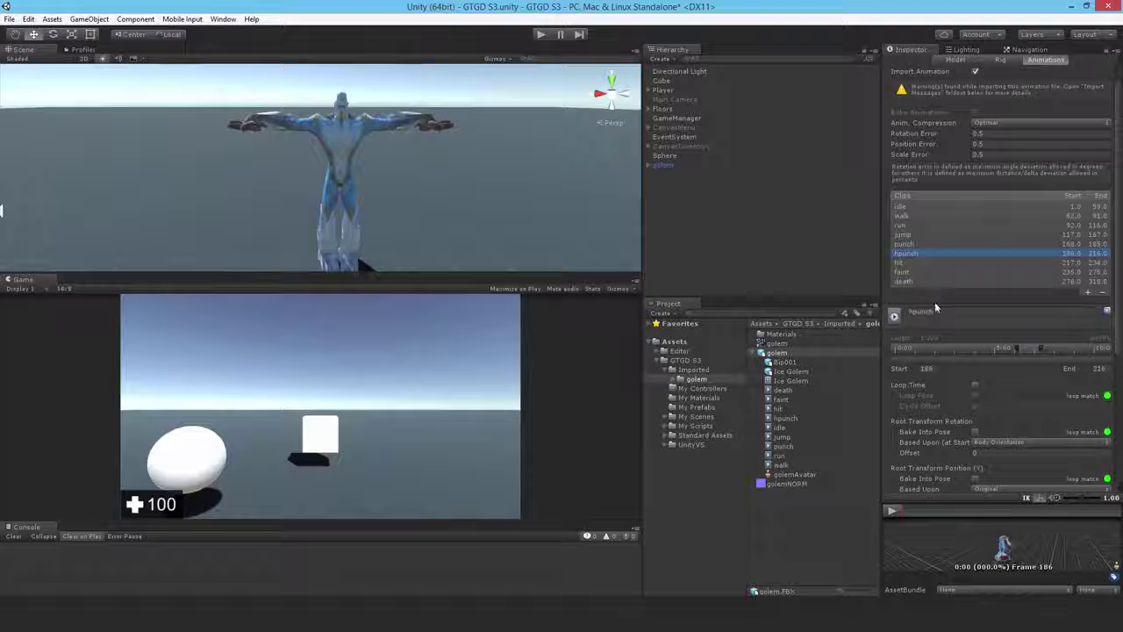
{"action": "scroll", "coordinate": [982, 380], "scroll_direction": "down", "scroll_amount": 4}
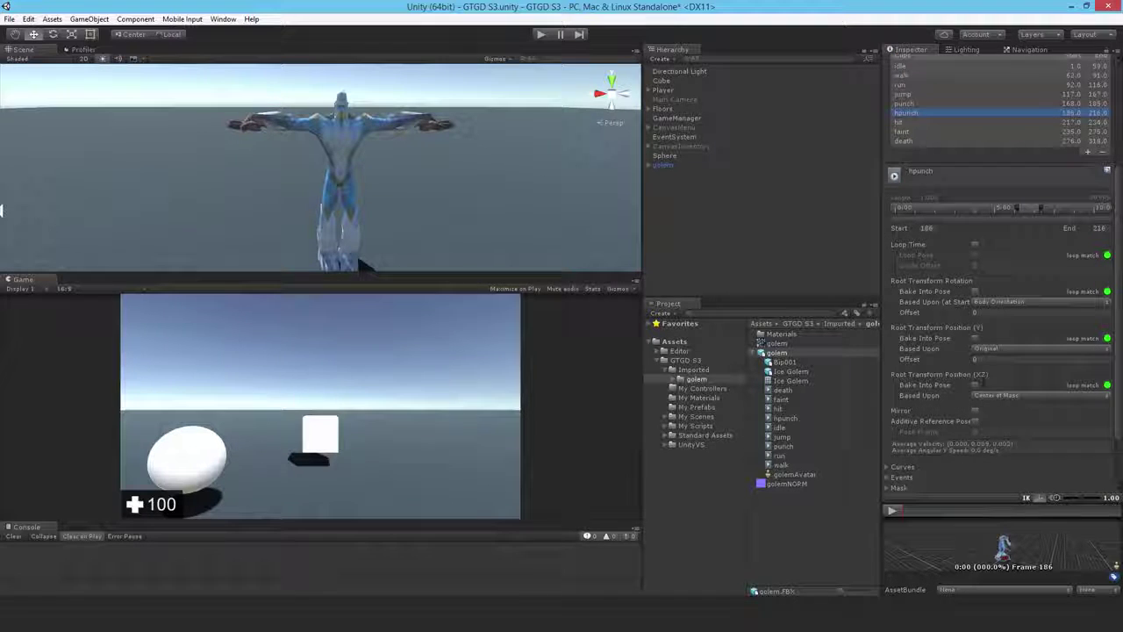
{"action": "scroll", "coordinate": [983, 378], "scroll_direction": "down", "scroll_amount": 1}
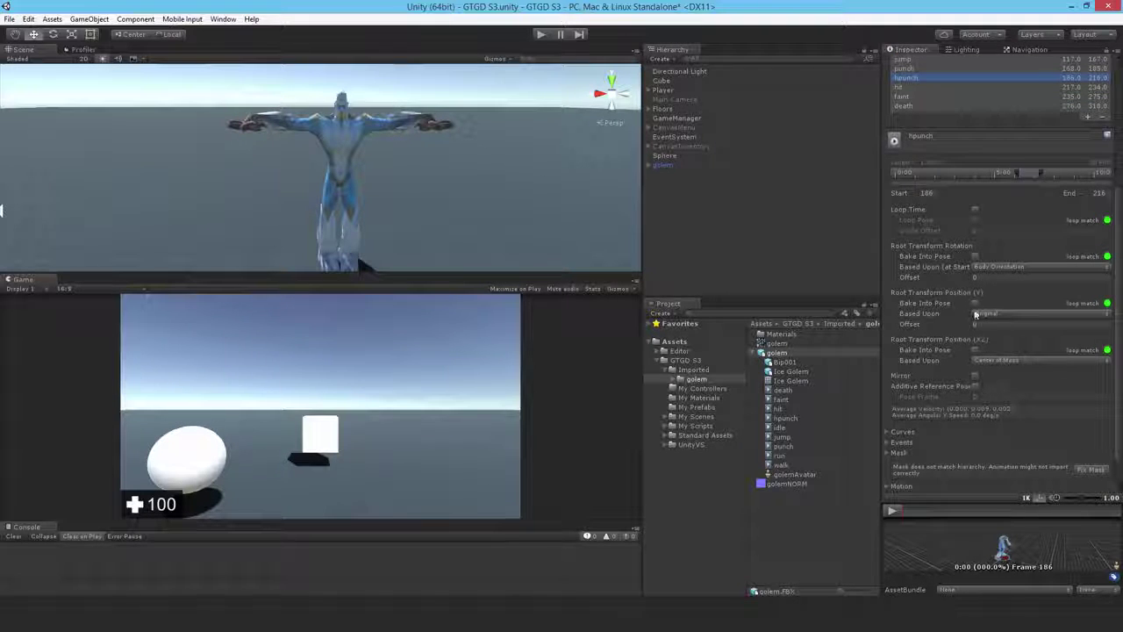
{"action": "left_click", "coordinate": [975, 257]}
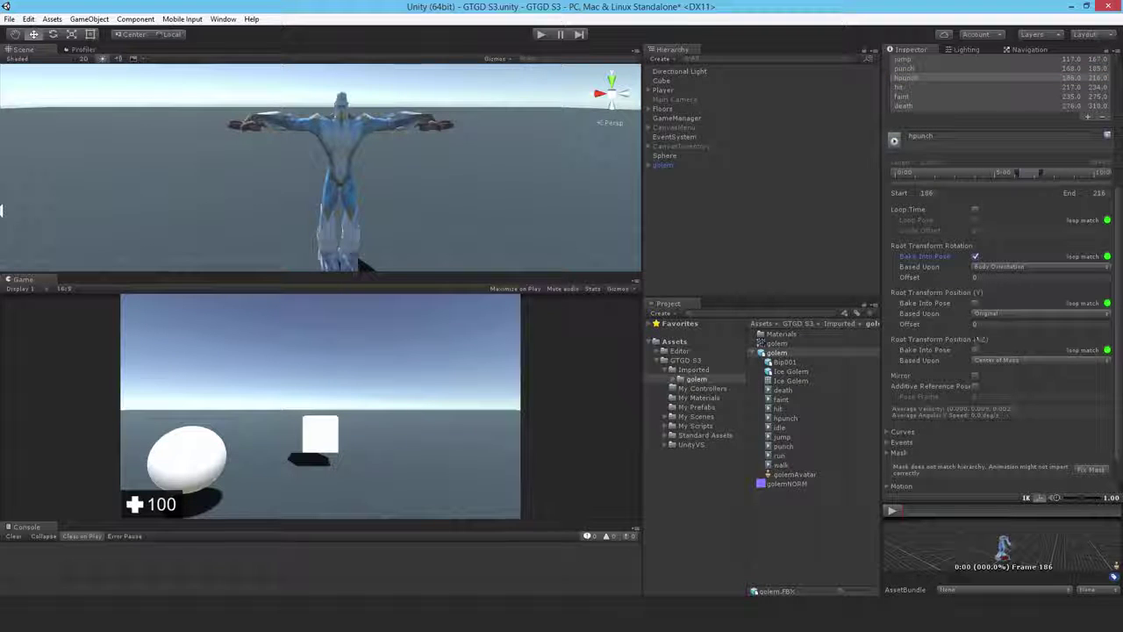
{"action": "left_click", "coordinate": [975, 303]}
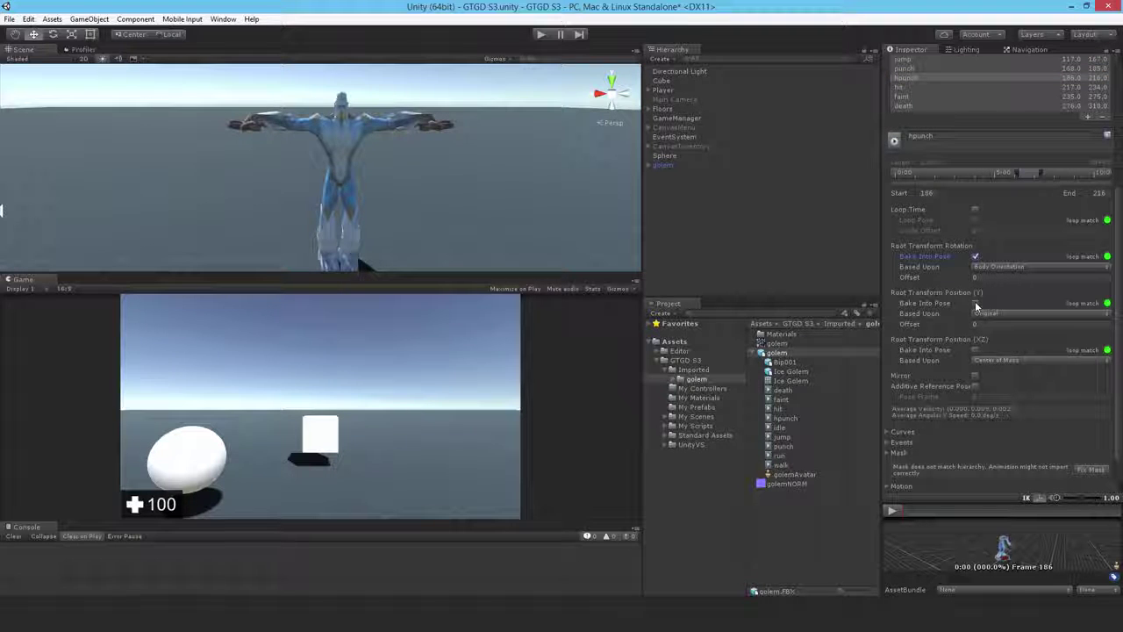
{"action": "left_click", "coordinate": [975, 350]}
{"action": "scroll", "coordinate": [1096, 476], "scroll_direction": "down", "scroll_amount": 2}
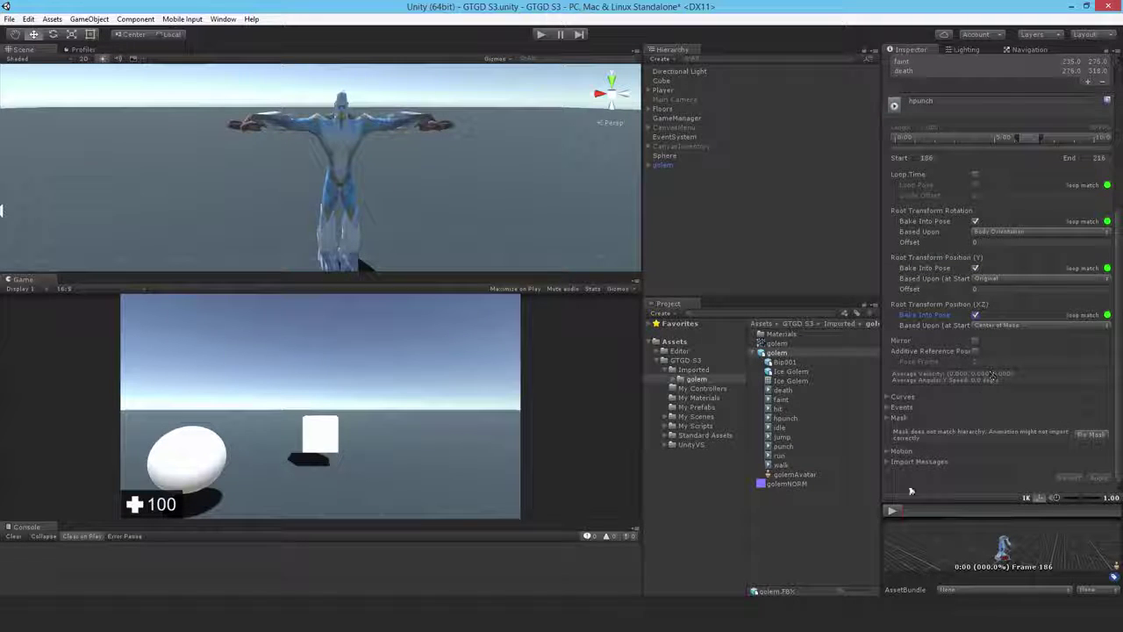
Play and then stop the hpunch animation preview.
{"action": "left_click", "coordinate": [892, 510]}
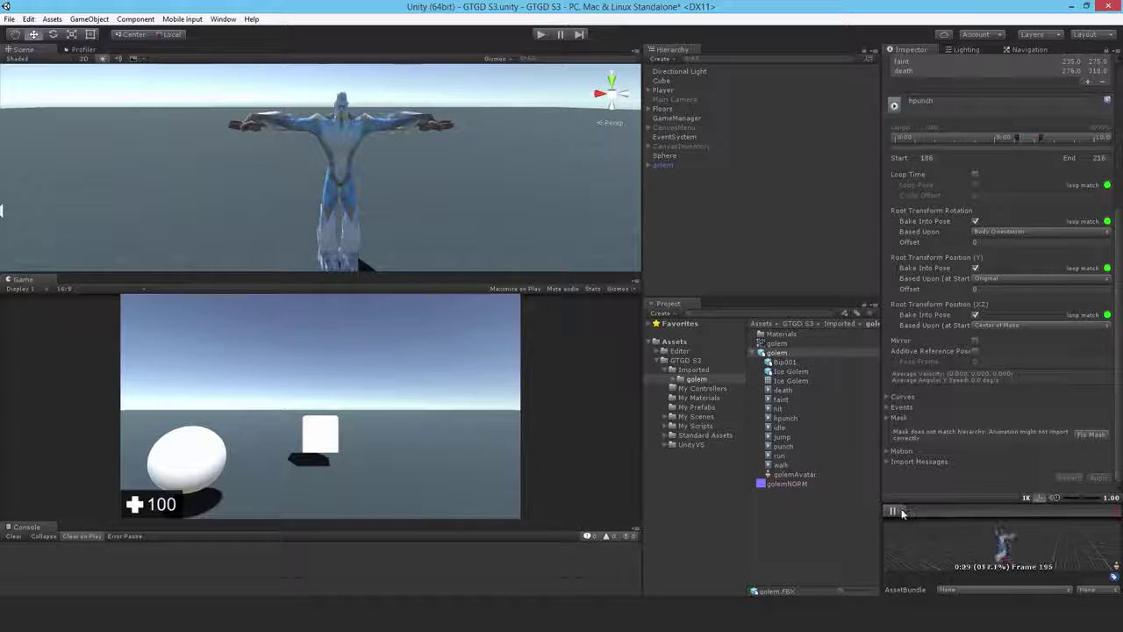
{"action": "left_click", "coordinate": [892, 510]}
{"action": "scroll", "coordinate": [946, 295], "scroll_direction": "up", "scroll_amount": 5}
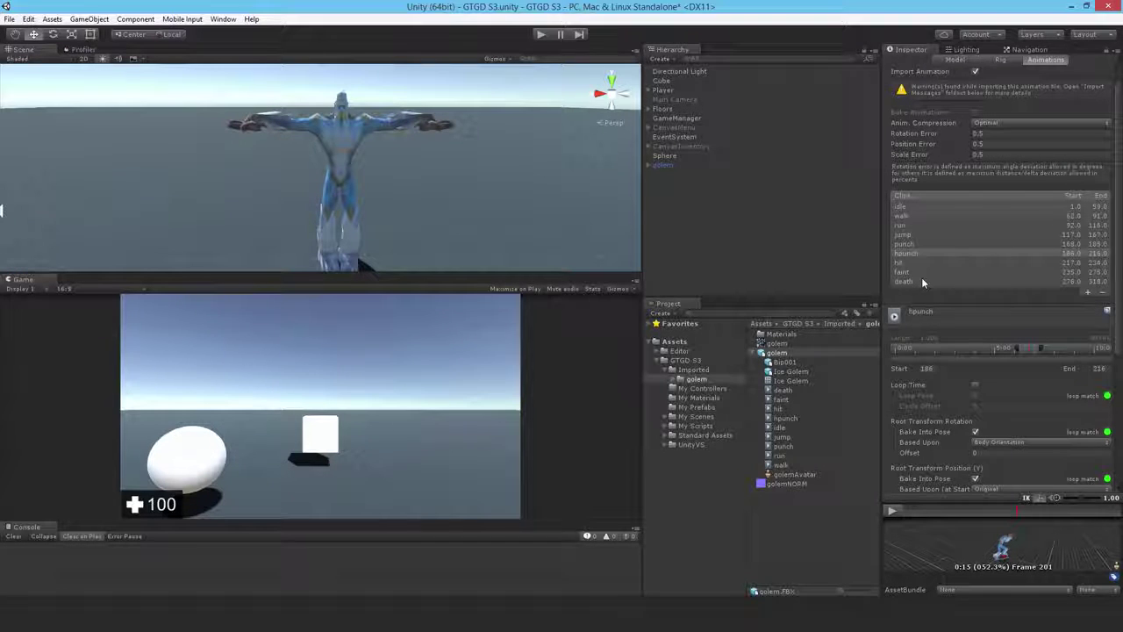
Bake the faint clip's root rotation, Y and XZ position into pose and apply the changes.
{"action": "left_click", "coordinate": [918, 272]}
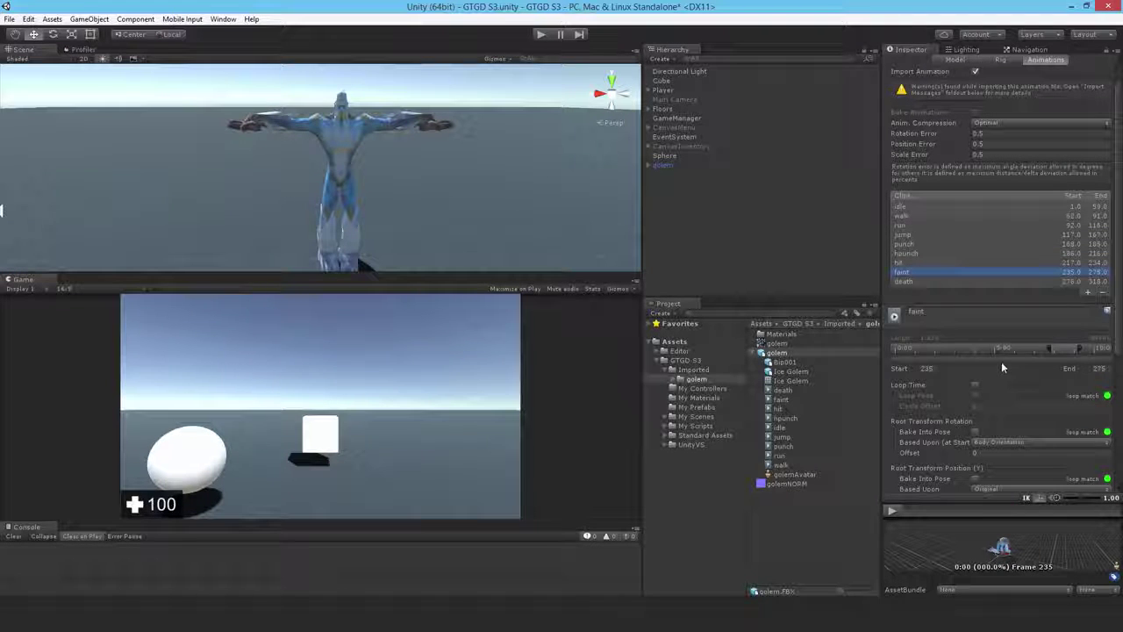
{"action": "scroll", "coordinate": [1000, 361], "scroll_direction": "down", "scroll_amount": 2}
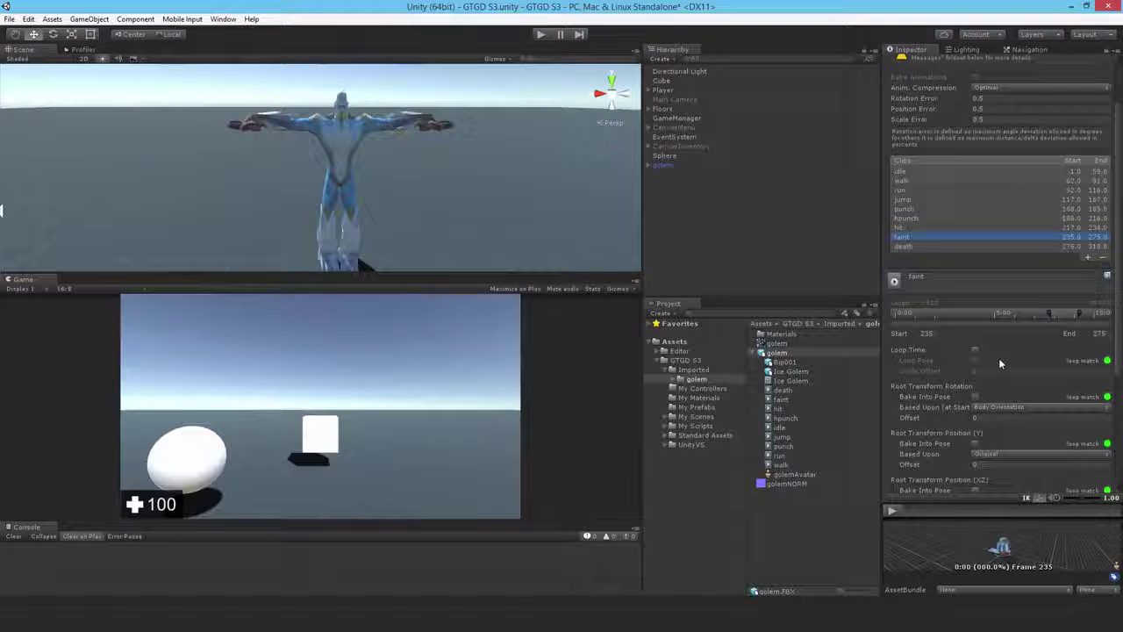
{"action": "scroll", "coordinate": [993, 345], "scroll_direction": "down", "scroll_amount": 5}
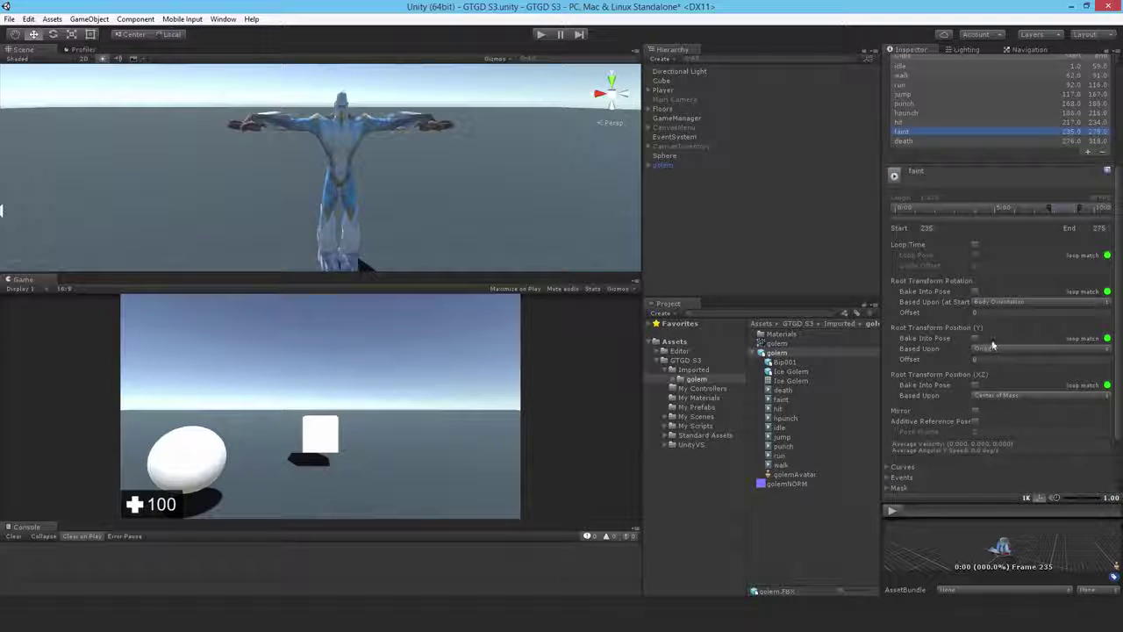
{"action": "left_click", "coordinate": [975, 290]}
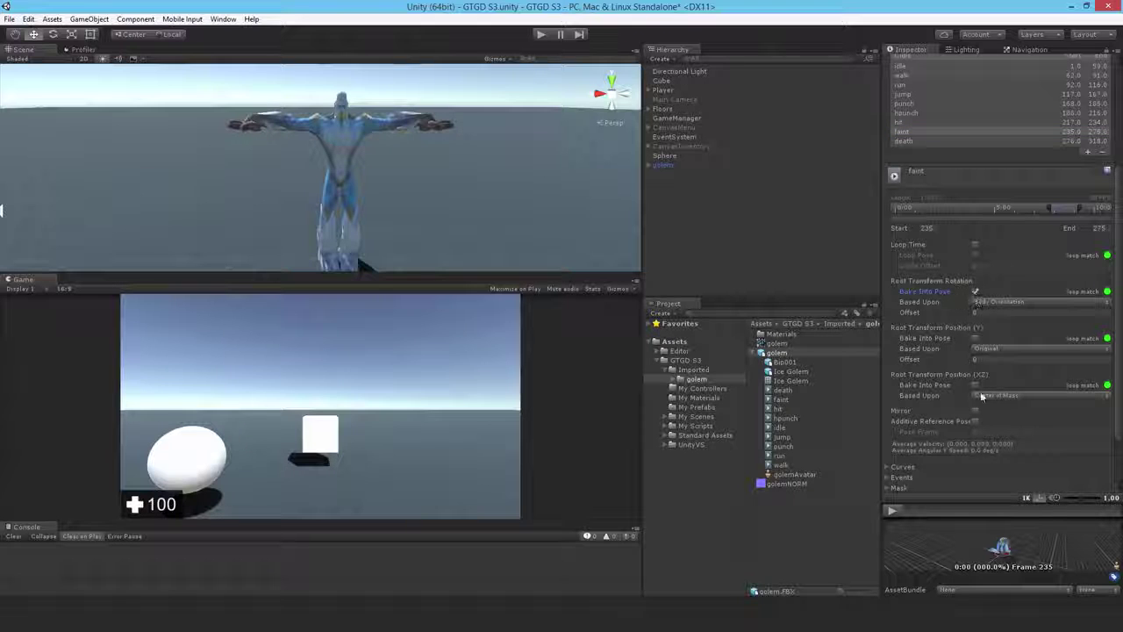
{"action": "left_click", "coordinate": [975, 338]}
{"action": "left_click", "coordinate": [975, 385]}
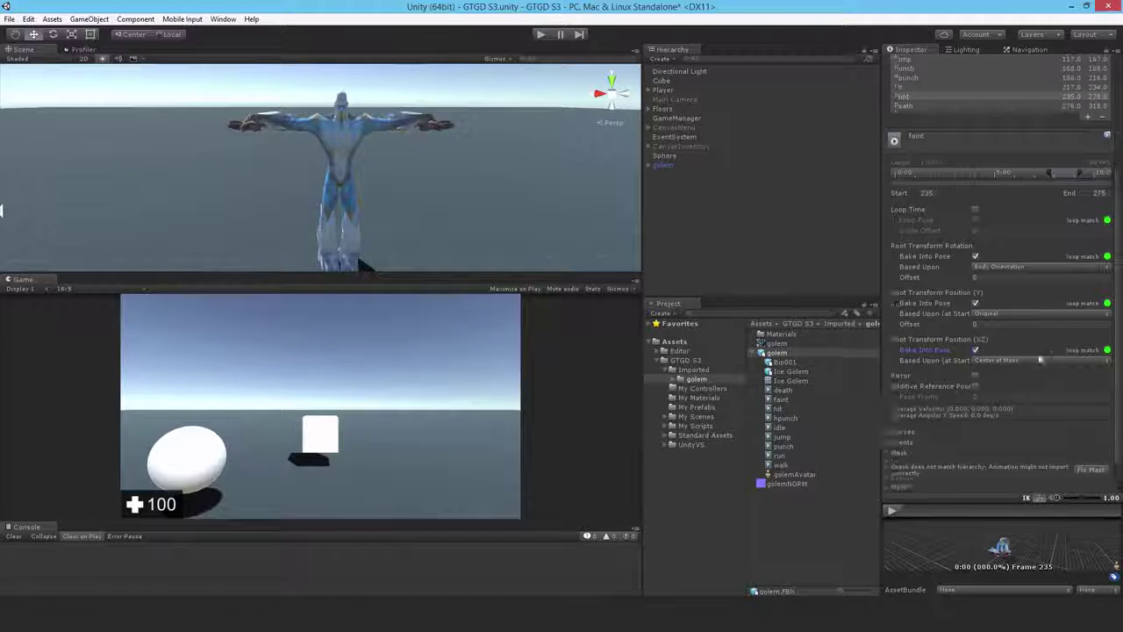
{"action": "scroll", "coordinate": [975, 384], "scroll_direction": "down", "scroll_amount": 3}
{"action": "left_click", "coordinate": [1103, 479]}
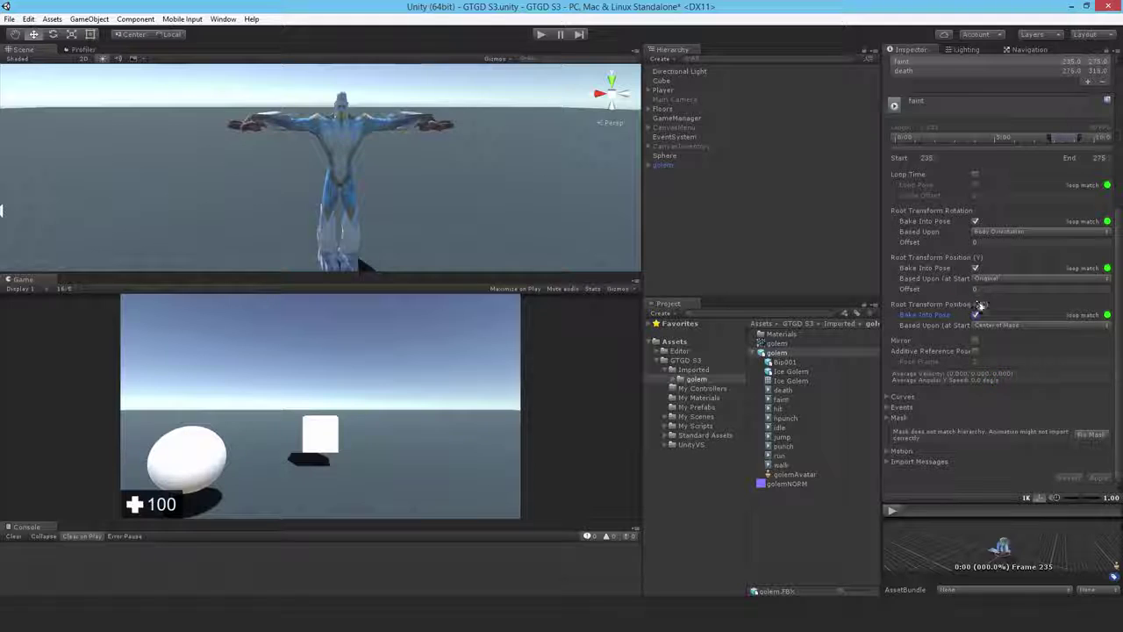
{"action": "scroll", "coordinate": [975, 303], "scroll_direction": "up", "scroll_amount": 5}
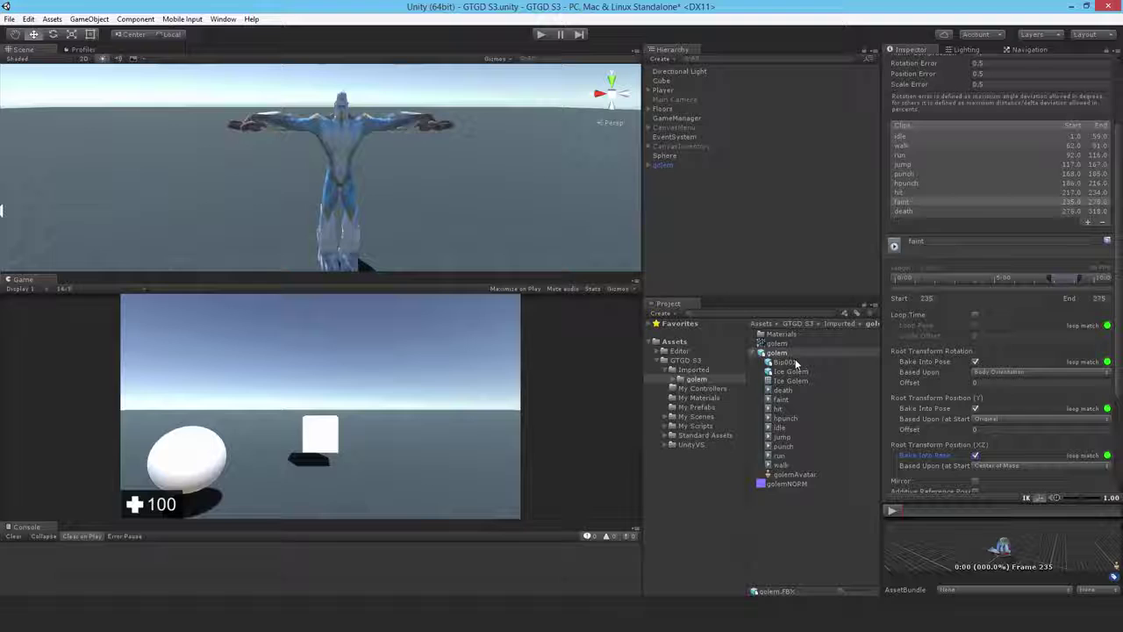
{"action": "left_click", "coordinate": [220, 19]}
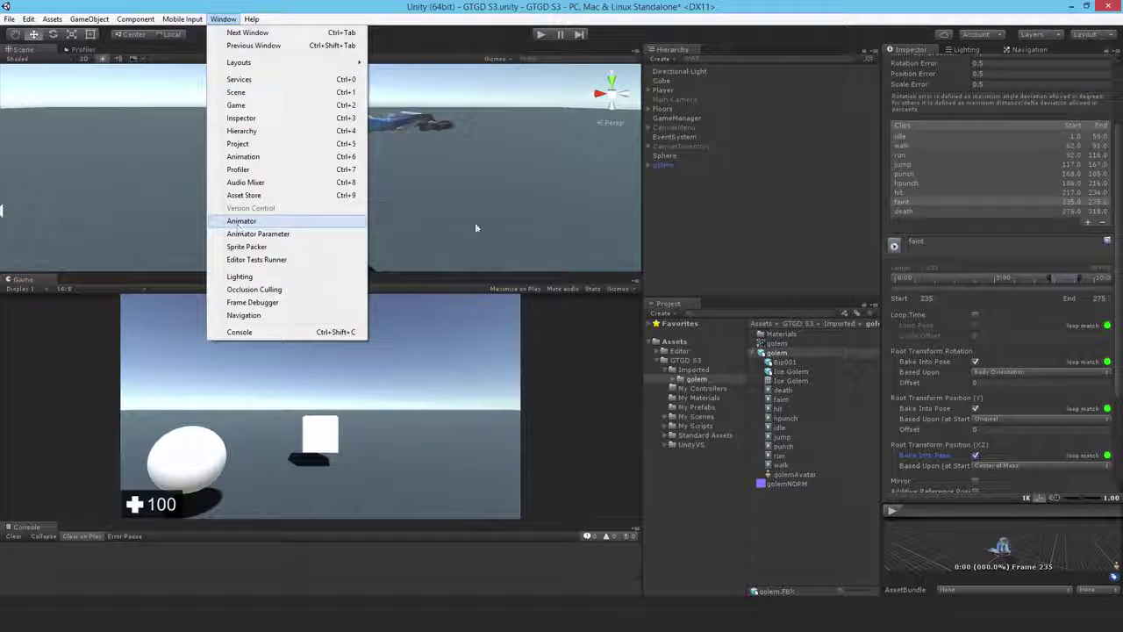
Create an Animator Controller named 'Golem Controller' inside the My Controllers folder.
{"action": "left_click", "coordinate": [706, 389]}
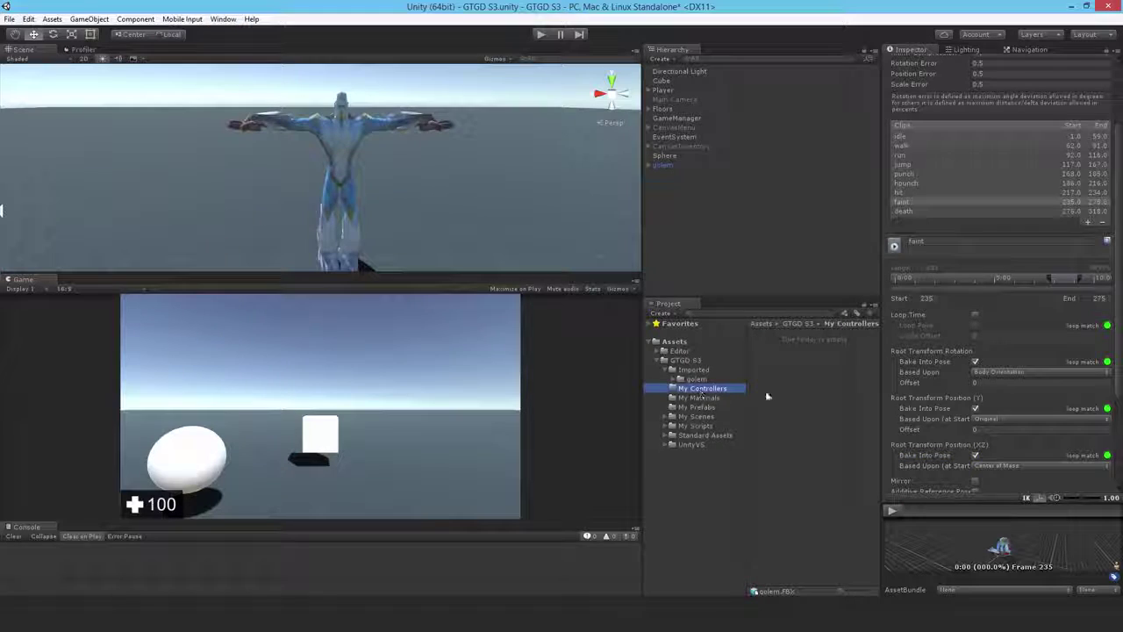
{"action": "right_click", "coordinate": [786, 390]}
{"action": "mouse_move", "coordinate": [813, 383]}
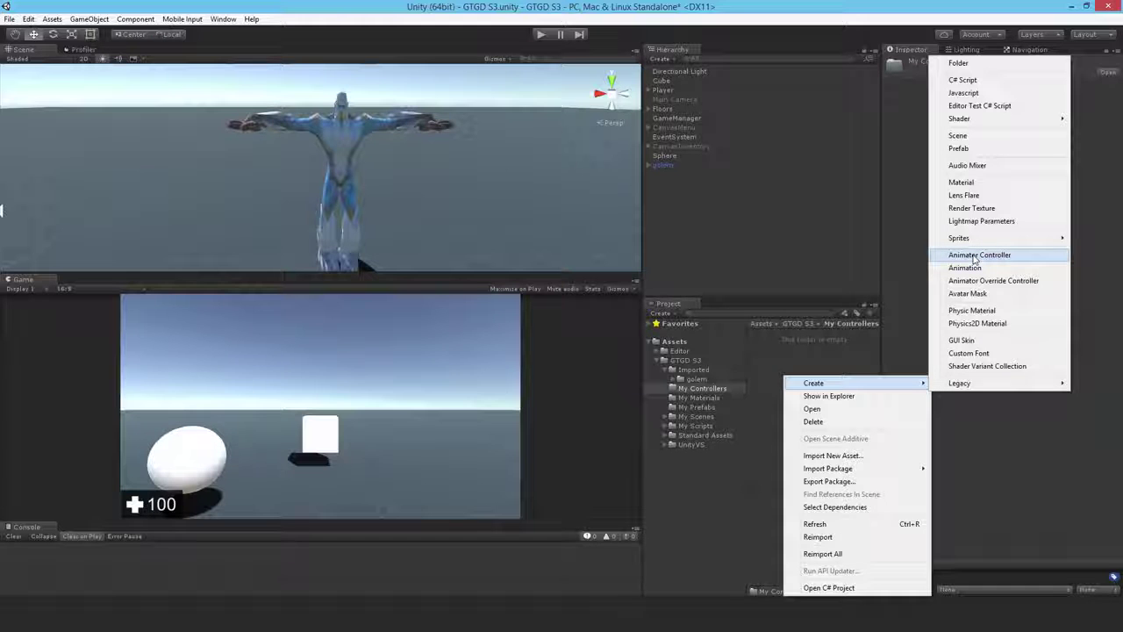
{"action": "left_click", "coordinate": [974, 256]}
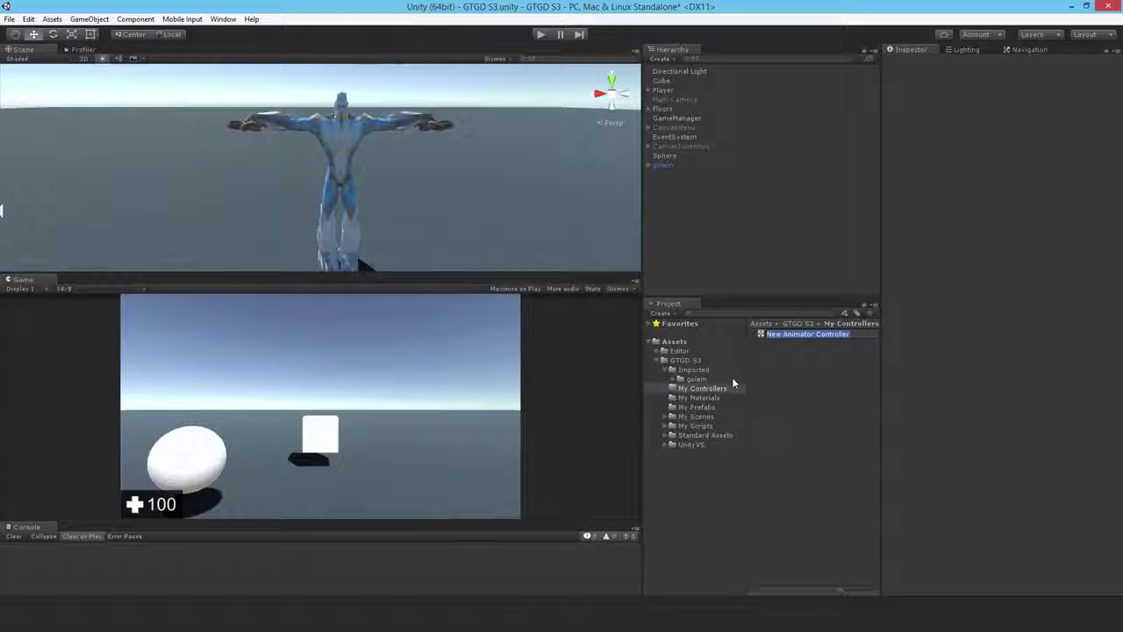
{"action": "type", "text": "Golem"}
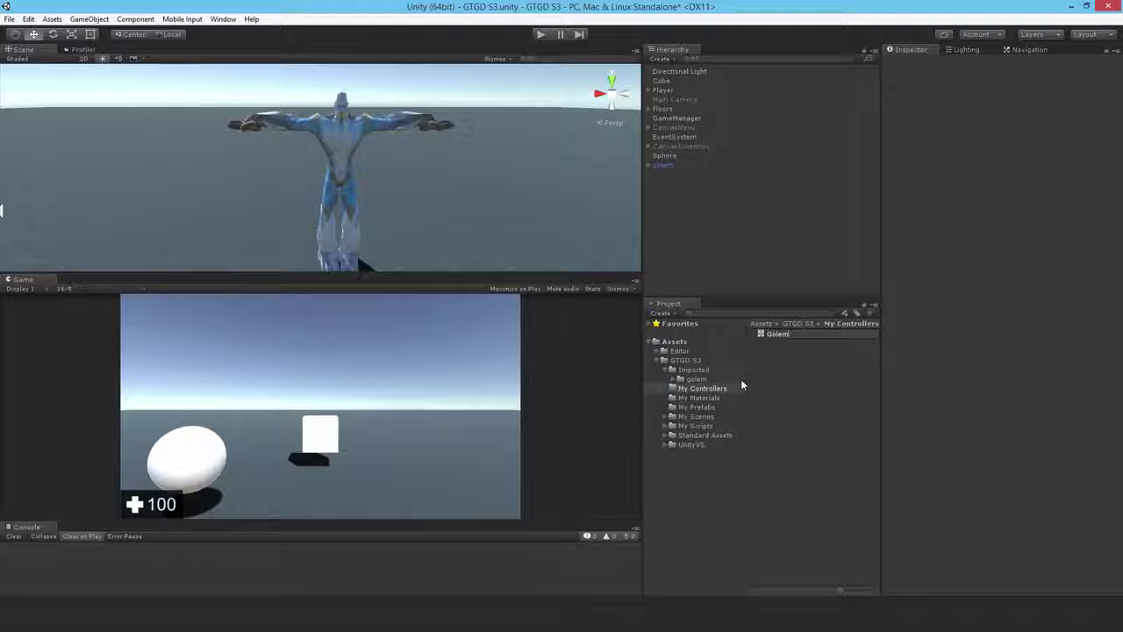
{"action": "type", "text": " Controller"}
{"action": "key", "text": "Return"}
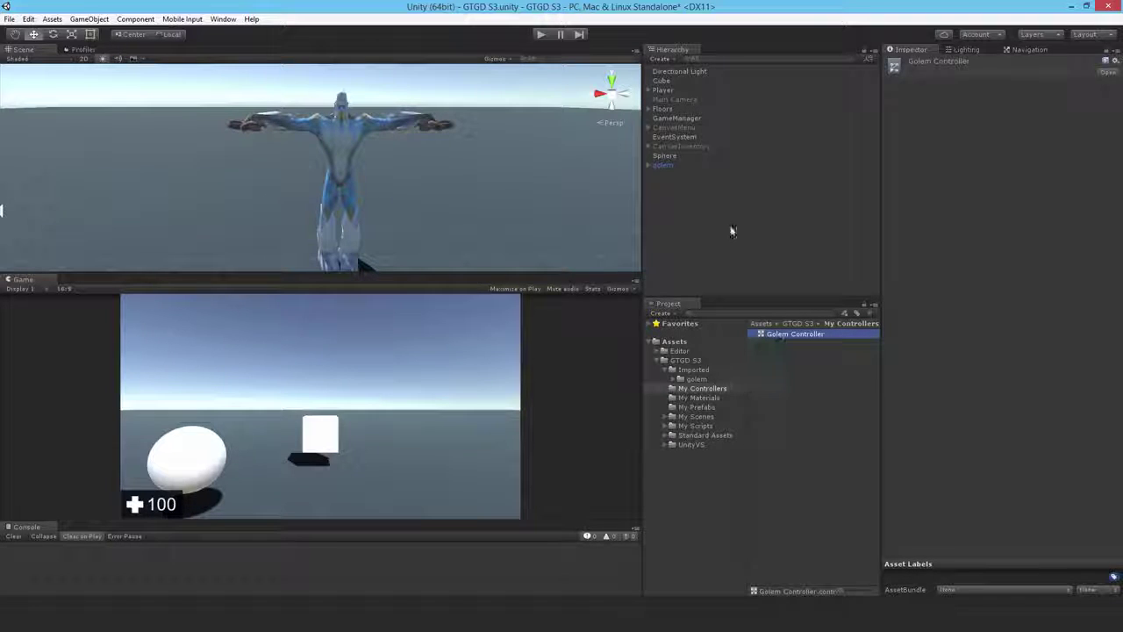
Drag the Golem Controller asset onto the golem Animator's Controller field.
{"action": "left_click", "coordinate": [669, 165]}
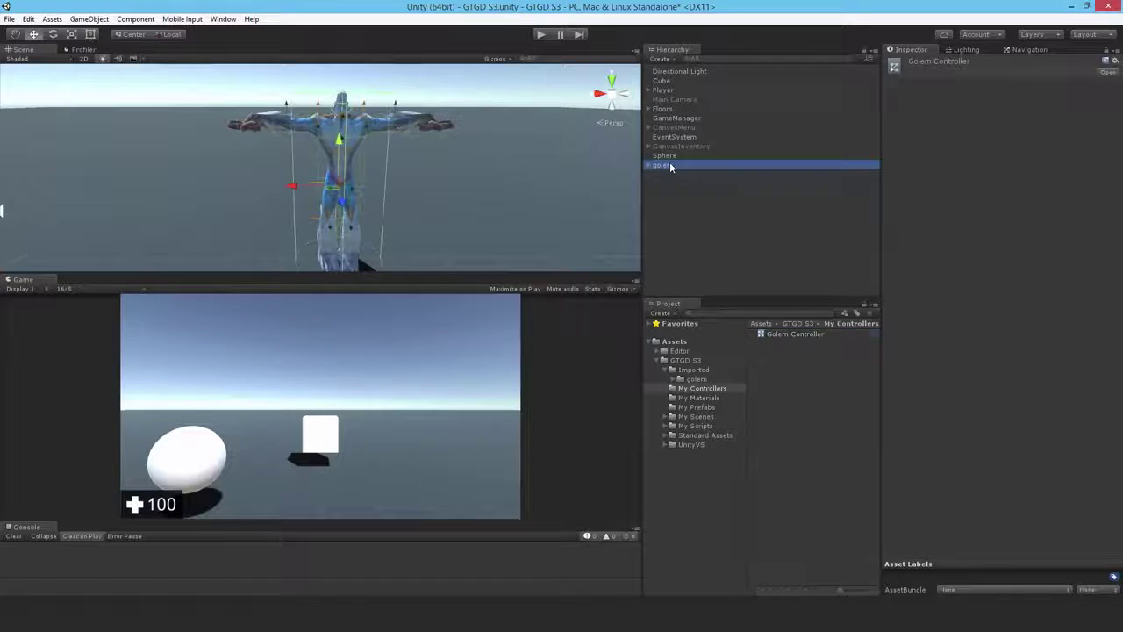
{"action": "left_click_drag", "start_coordinate": [780, 334], "coordinate": [781, 335]}
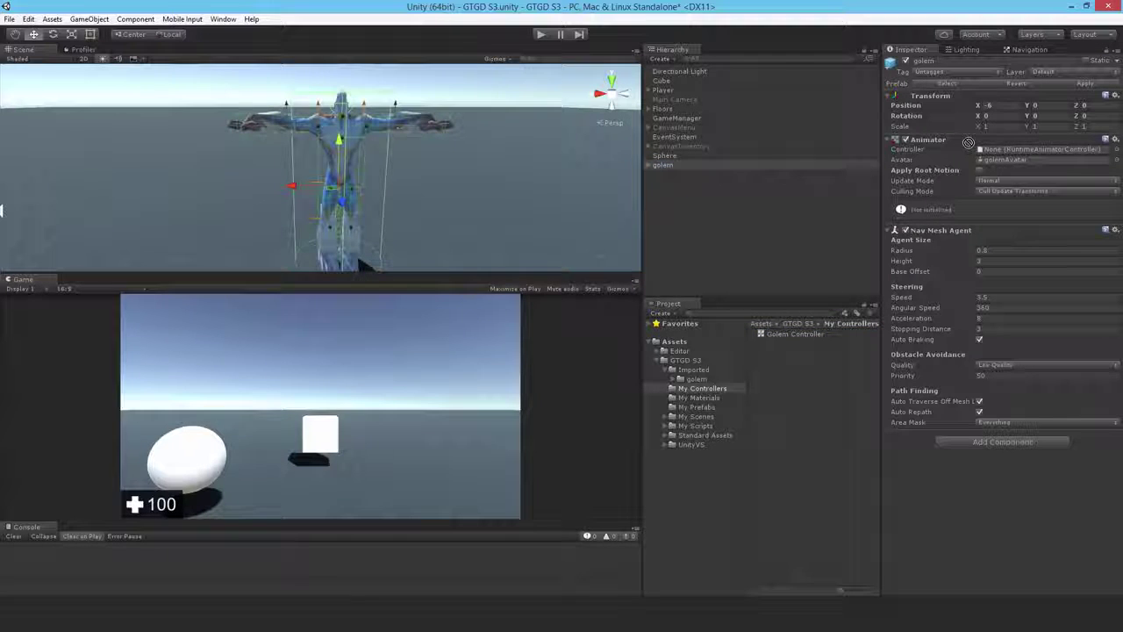
{"action": "left_click_drag", "start_coordinate": [968, 143], "coordinate": [1011, 149]}
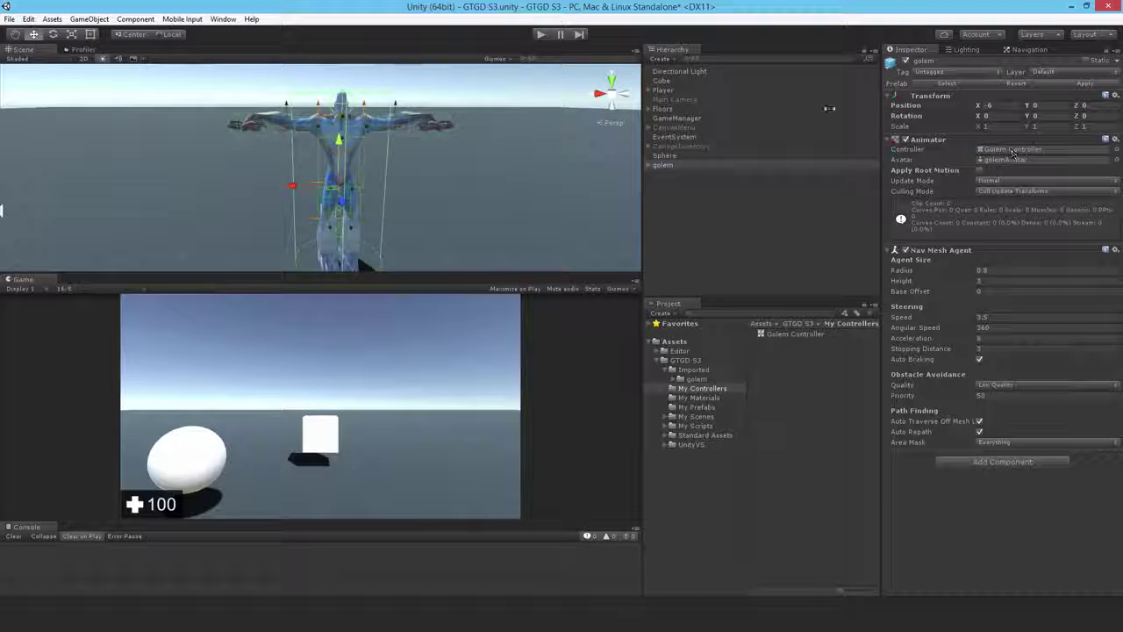
Open the Animator window on Golem Controller's empty Base Layer and list the golem model's clips.
{"action": "left_click", "coordinate": [223, 18]}
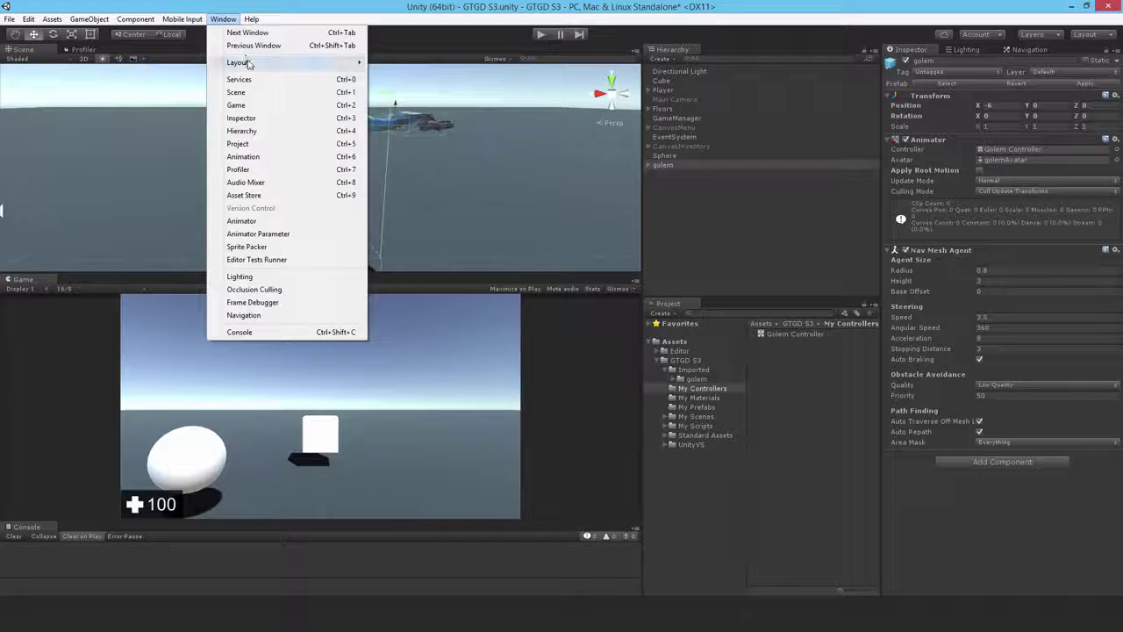
{"action": "left_click", "coordinate": [234, 222]}
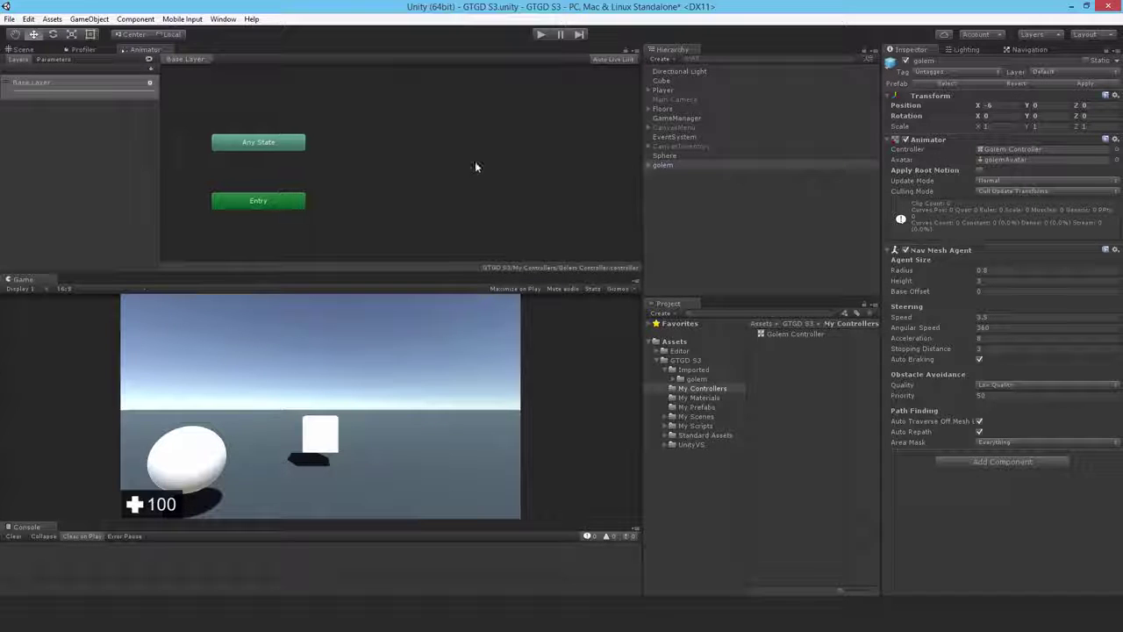
{"action": "middle_click_drag", "start_coordinate": [477, 169], "coordinate": [429, 185]}
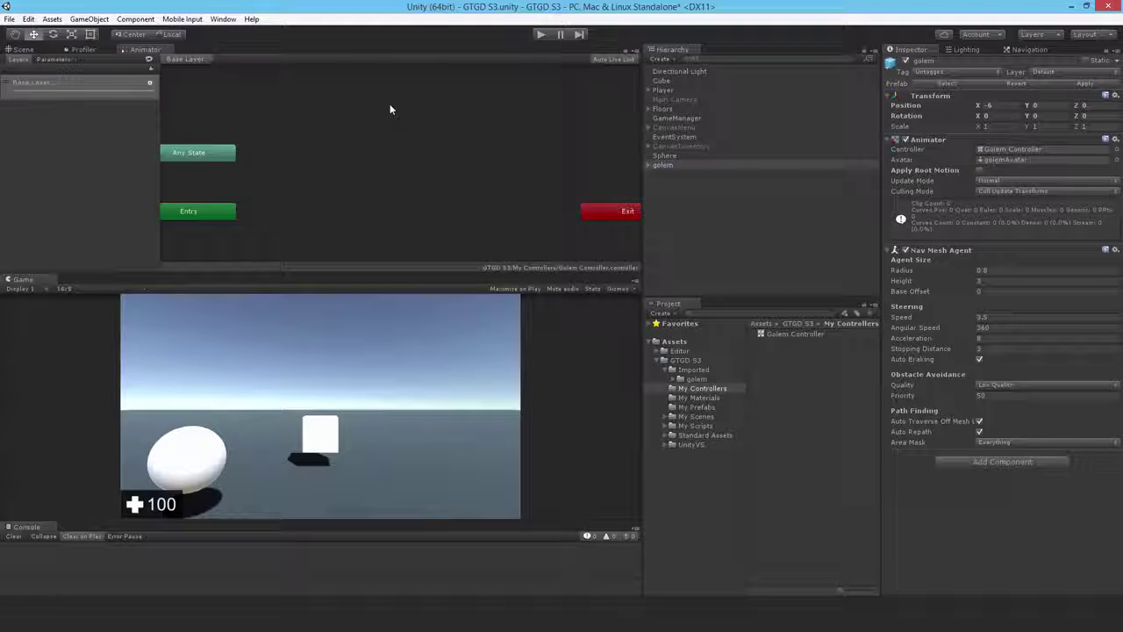
{"action": "left_click", "coordinate": [698, 379]}
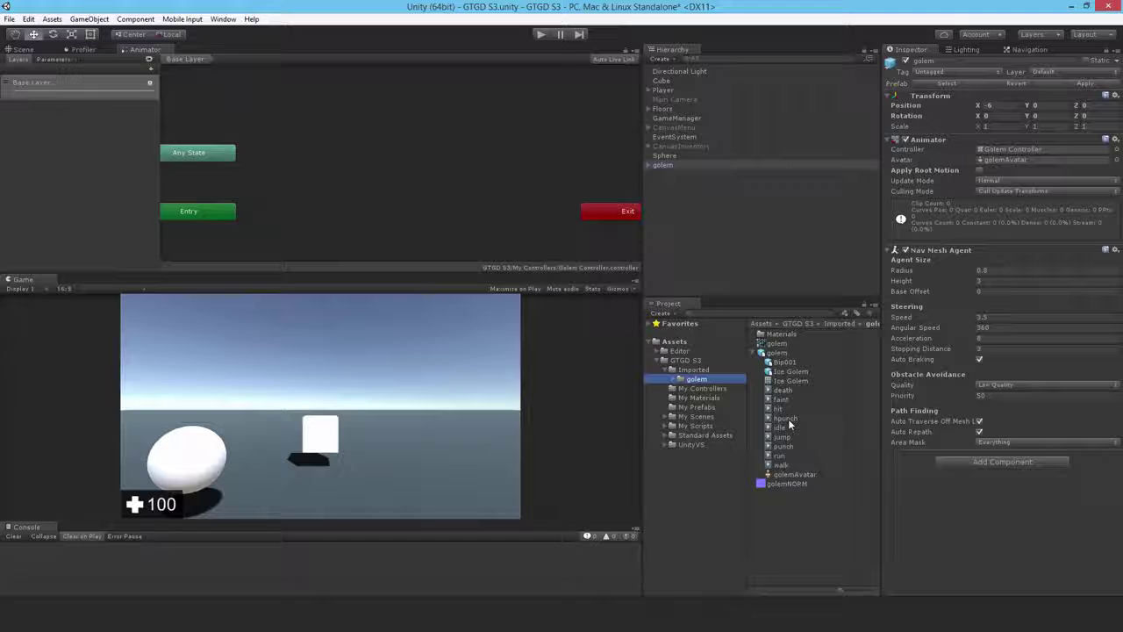
Drag the hpunch, idle, walk and faint clips into the Animator graph as states.
{"action": "left_click_drag", "start_coordinate": [787, 419], "coordinate": [394, 108]}
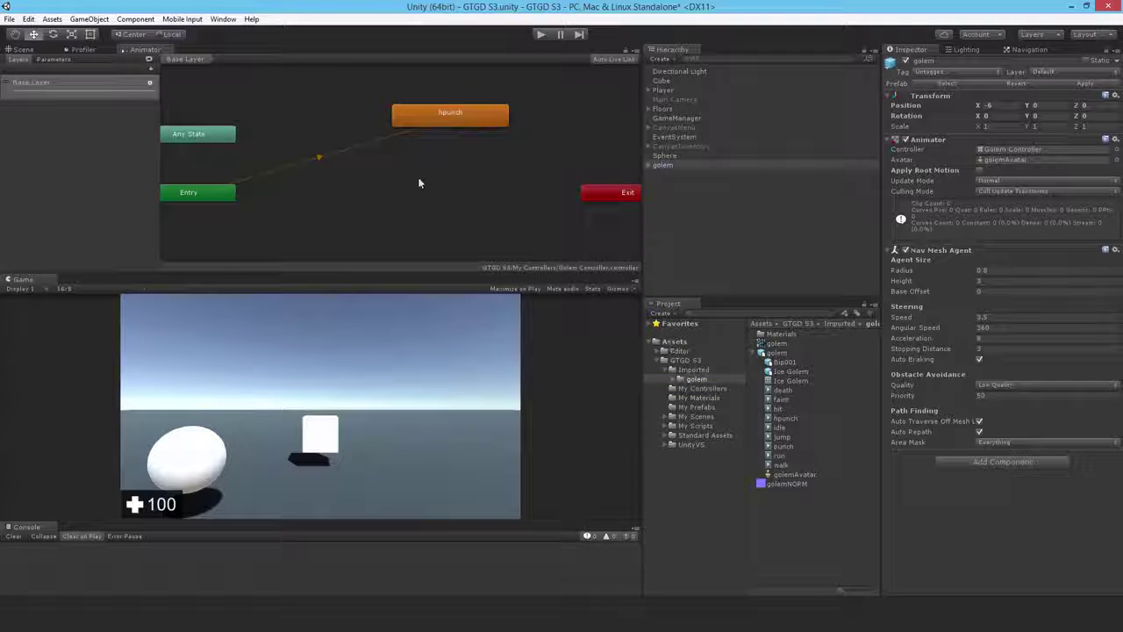
{"action": "left_click_drag", "start_coordinate": [780, 427], "coordinate": [562, 139]}
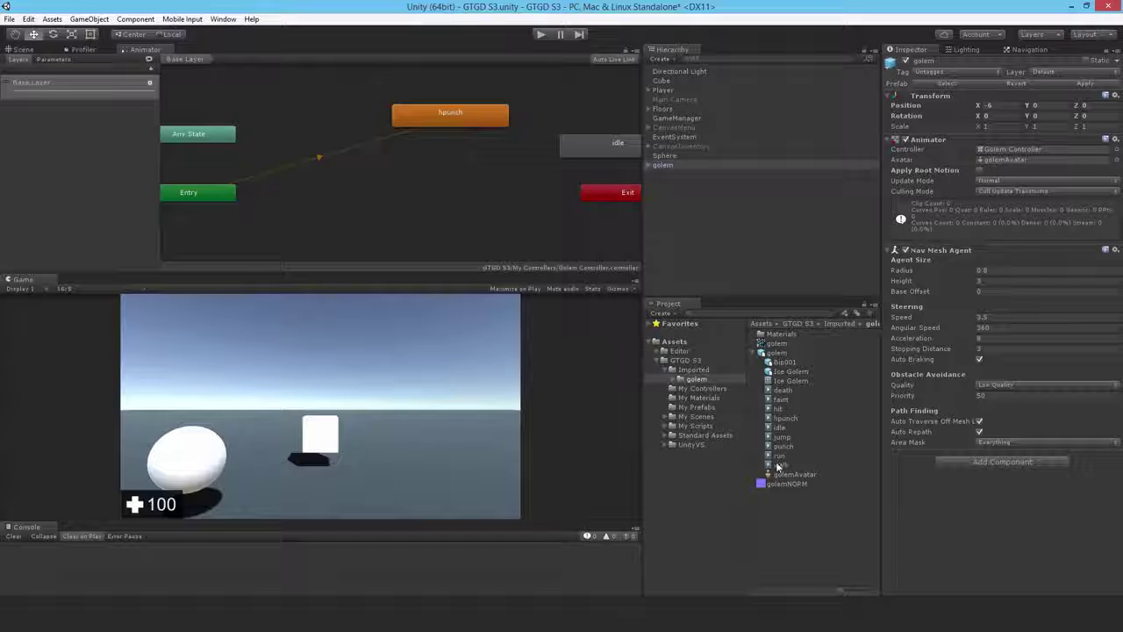
{"action": "left_click_drag", "start_coordinate": [778, 467], "coordinate": [495, 181]}
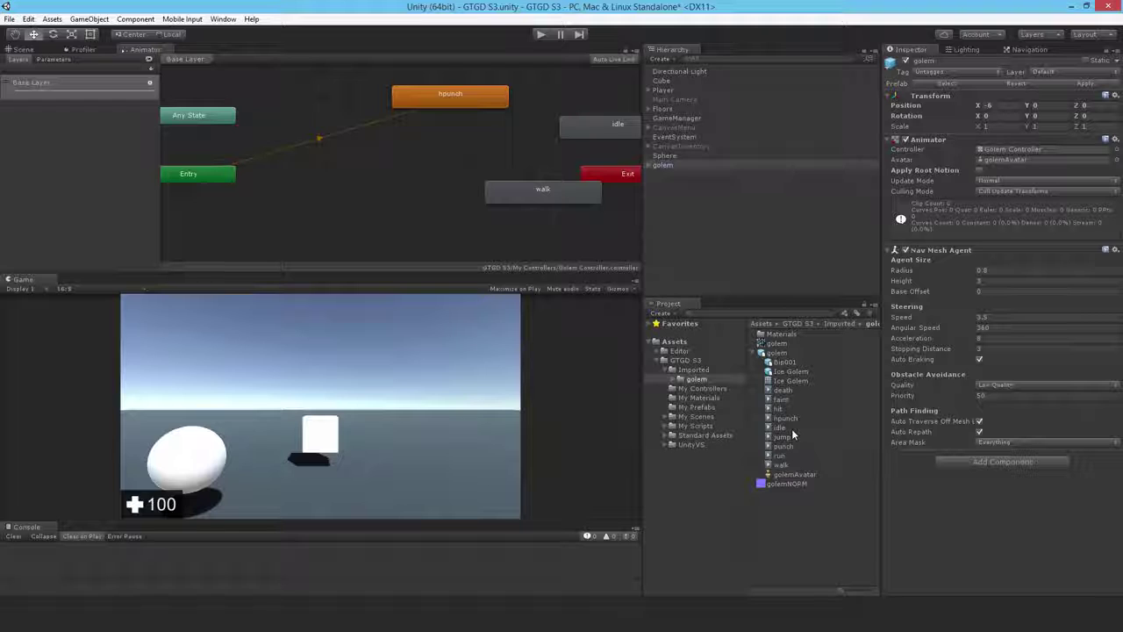
{"action": "left_click_drag", "start_coordinate": [779, 399], "coordinate": [396, 211]}
{"action": "middle_click_drag", "start_coordinate": [566, 106], "coordinate": [566, 176]}
Set idle as the layer default state and arrange hpunch, walk and idle in the graph.
{"action": "left_click_drag", "start_coordinate": [454, 164], "coordinate": [455, 117]}
{"action": "left_click_drag", "start_coordinate": [579, 202], "coordinate": [512, 167]}
{"action": "right_click", "coordinate": [519, 168]}
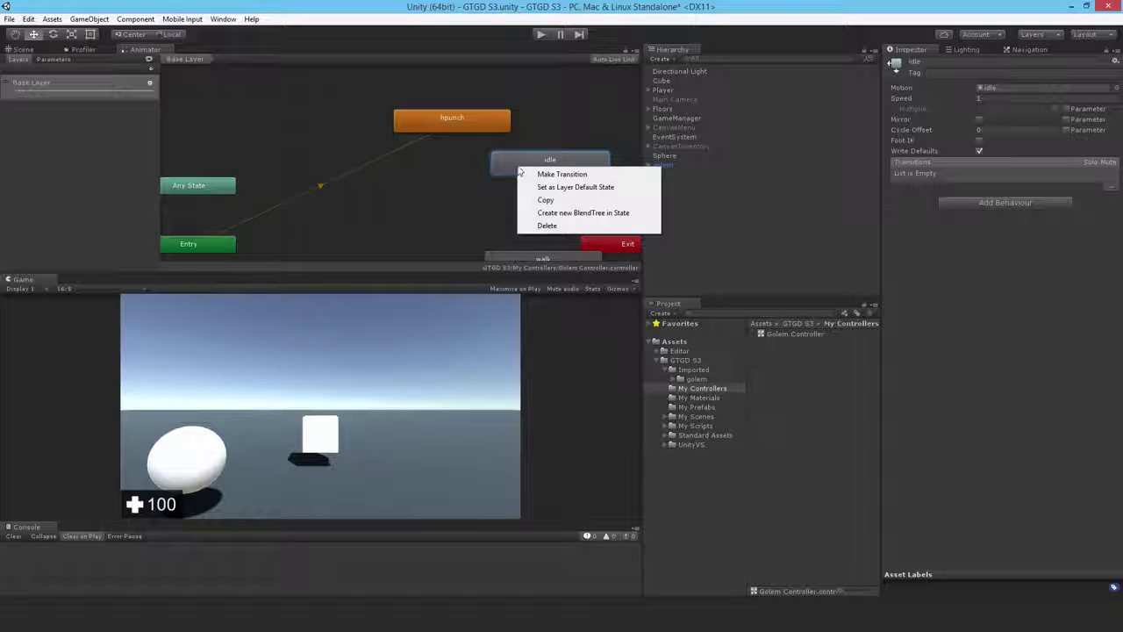
{"action": "left_click", "coordinate": [566, 187]}
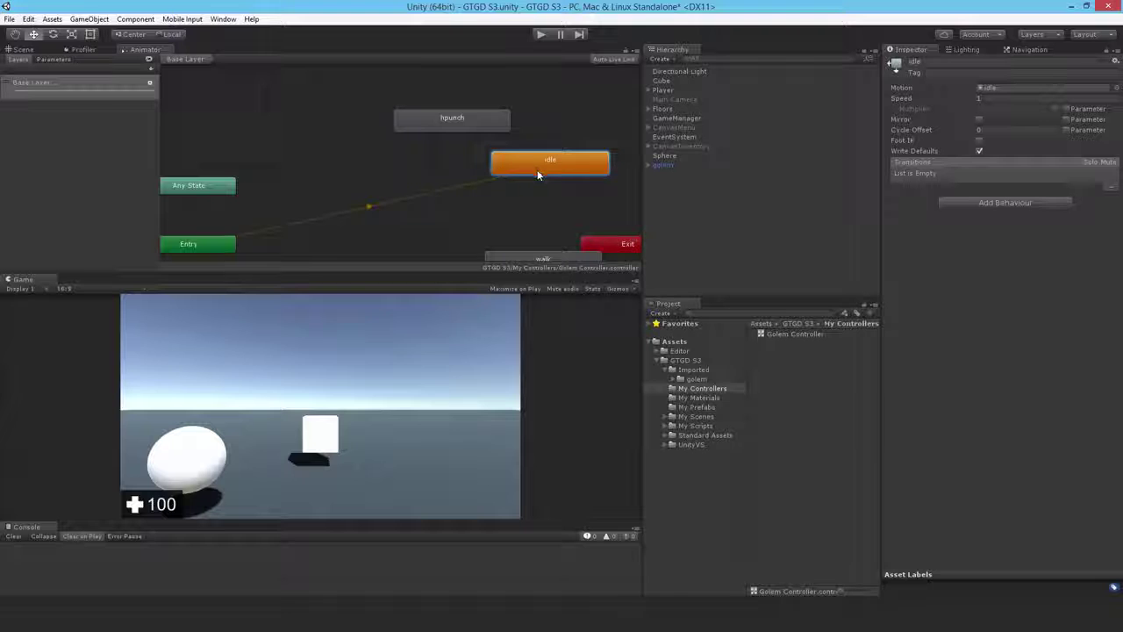
{"action": "left_click_drag", "start_coordinate": [539, 163], "coordinate": [525, 211]}
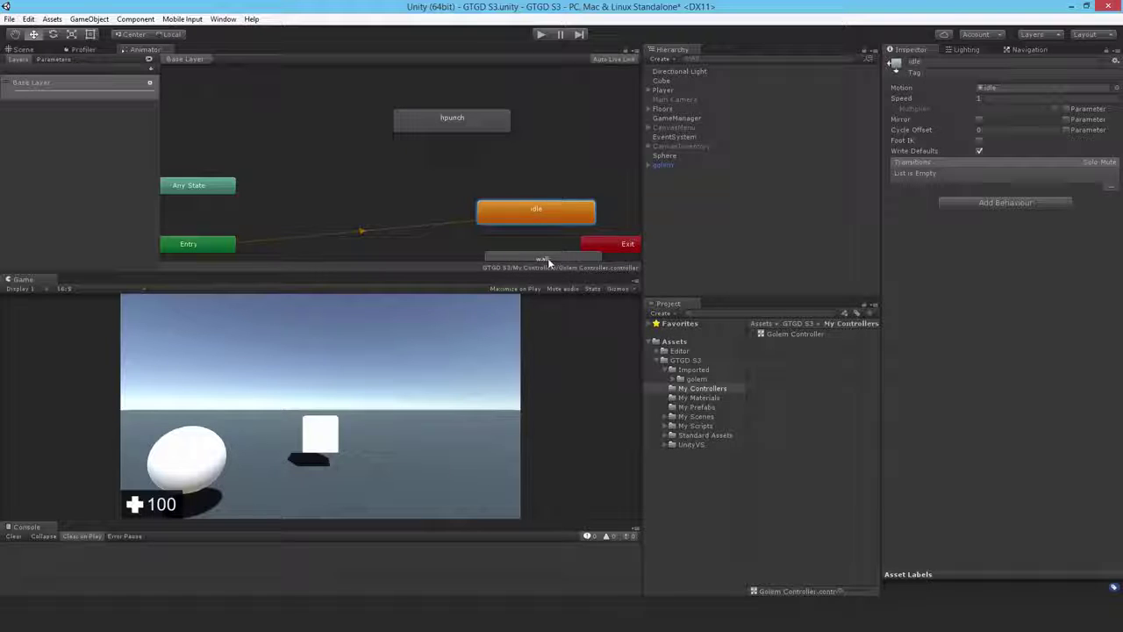
{"action": "left_click_drag", "start_coordinate": [549, 262], "coordinate": [538, 175]}
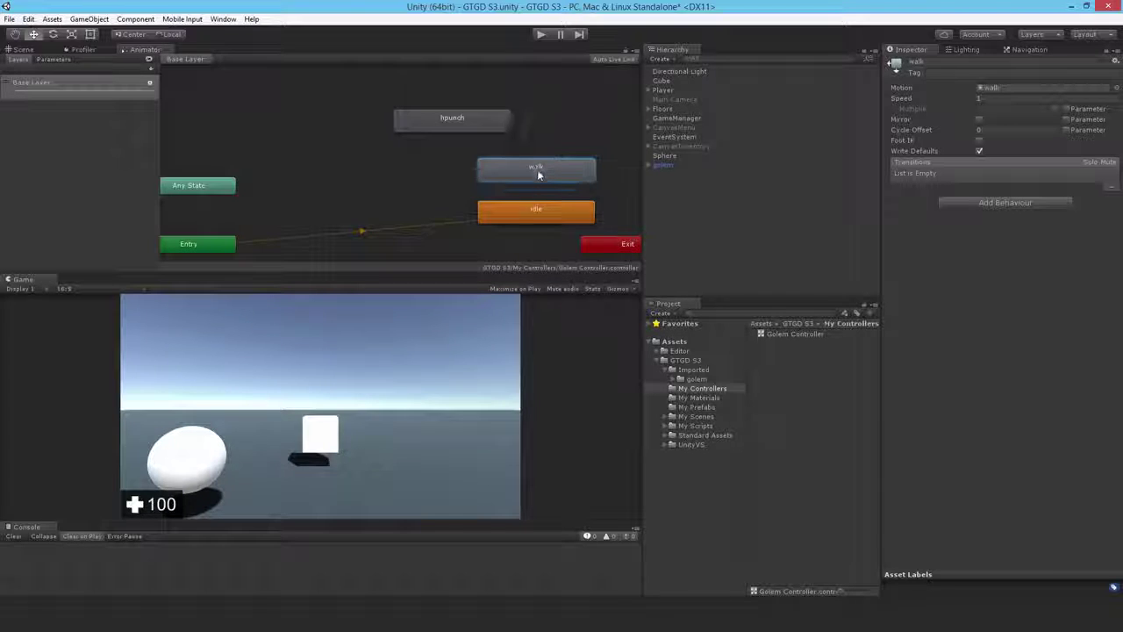
Rename the first two states to Idle and Walk.
{"action": "left_click", "coordinate": [539, 213]}
{"action": "left_click", "coordinate": [928, 65]}
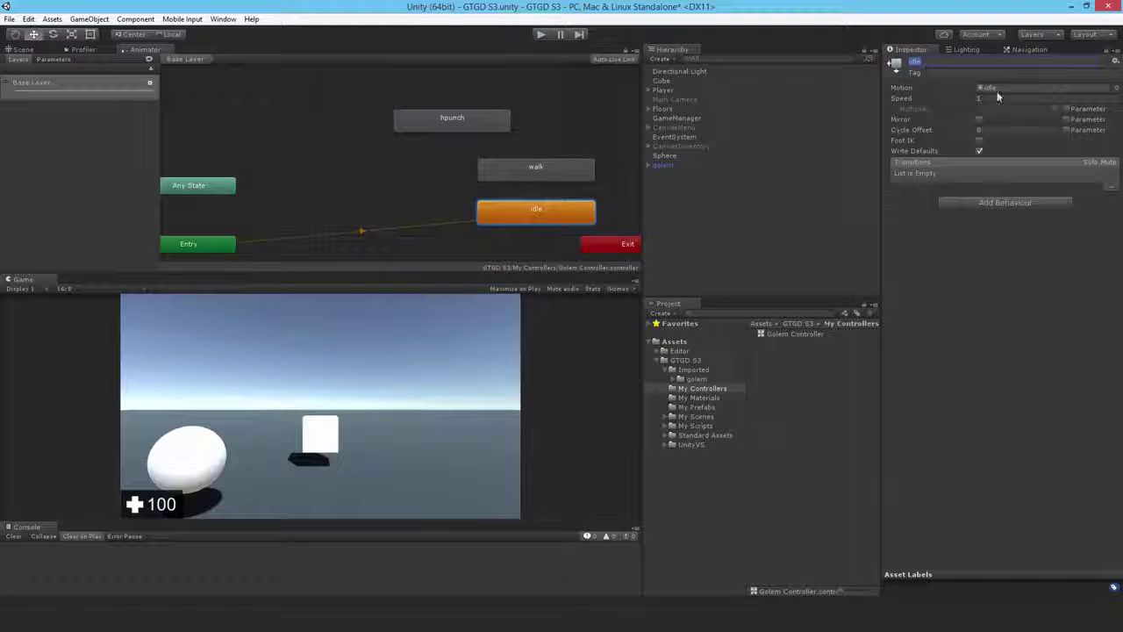
{"action": "type", "text": "Idle"}
{"action": "key", "text": "Return"}
{"action": "left_click", "coordinate": [509, 172]}
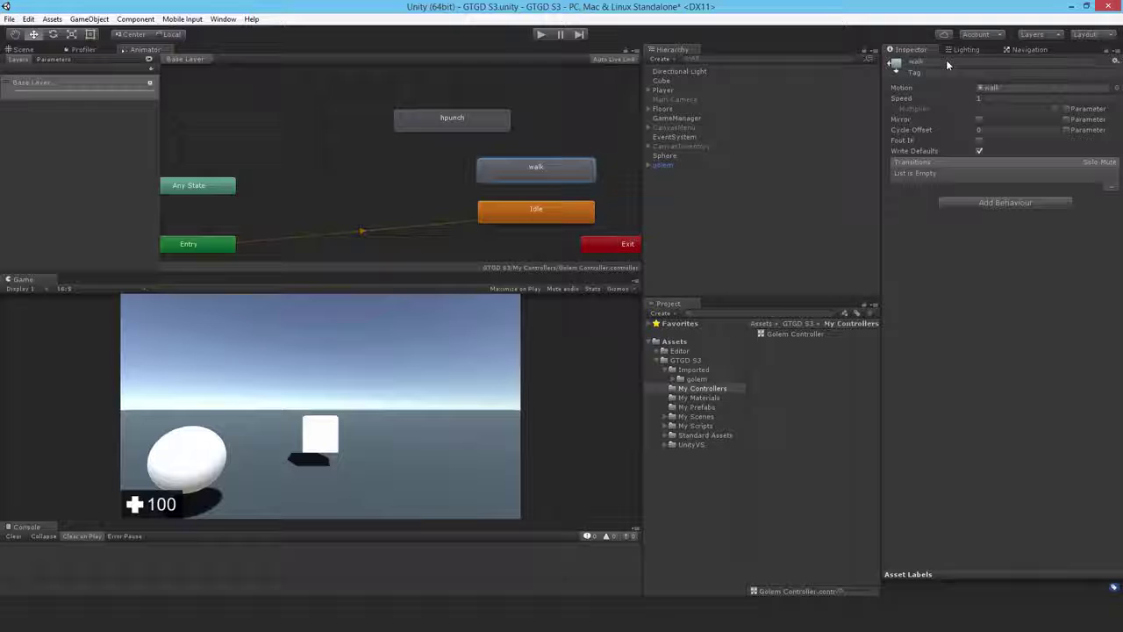
{"action": "type", "text": "Walk"}
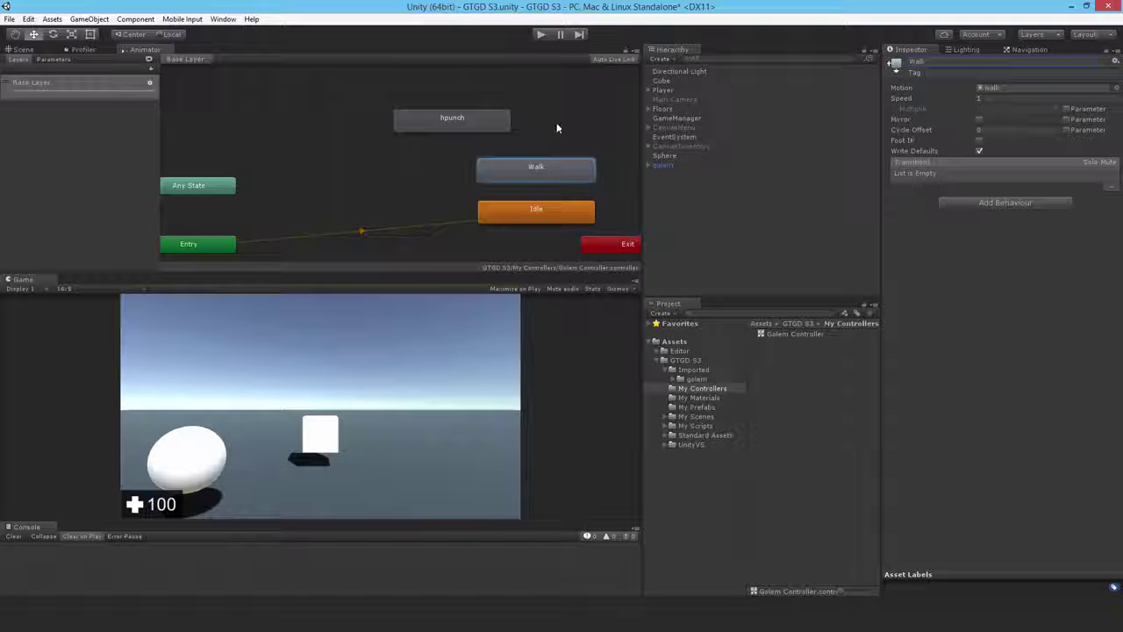
Move the hpunch state left and rename it Attack.
{"action": "left_click_drag", "start_coordinate": [451, 115], "coordinate": [365, 112]}
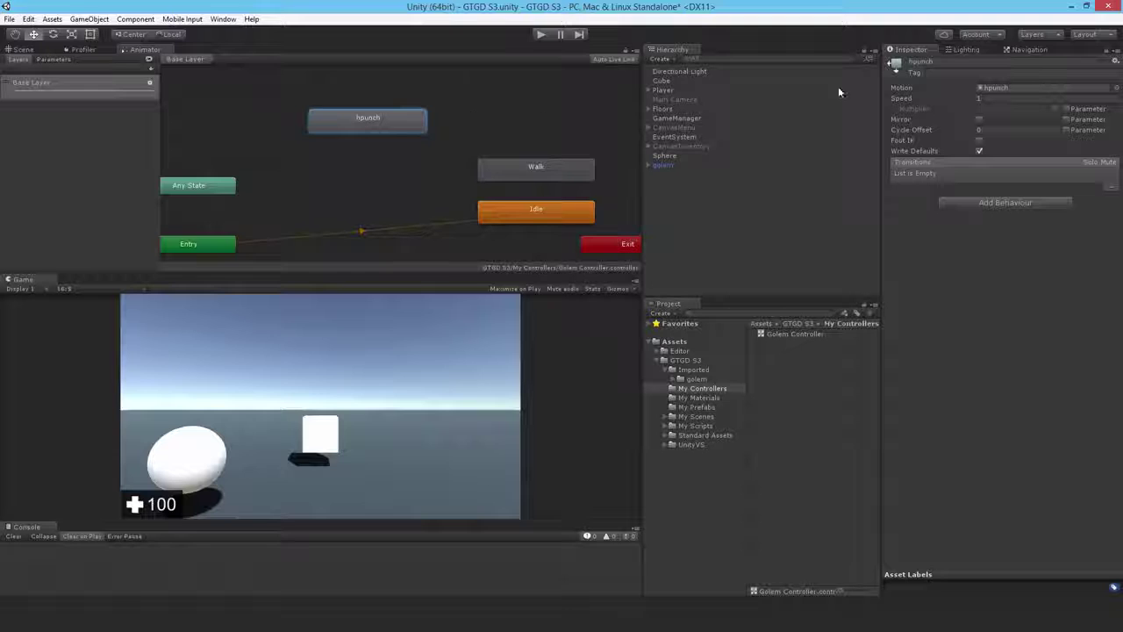
{"action": "left_click", "coordinate": [937, 63]}
{"action": "type", "text": "Attack"}
{"action": "key", "text": "Return"}
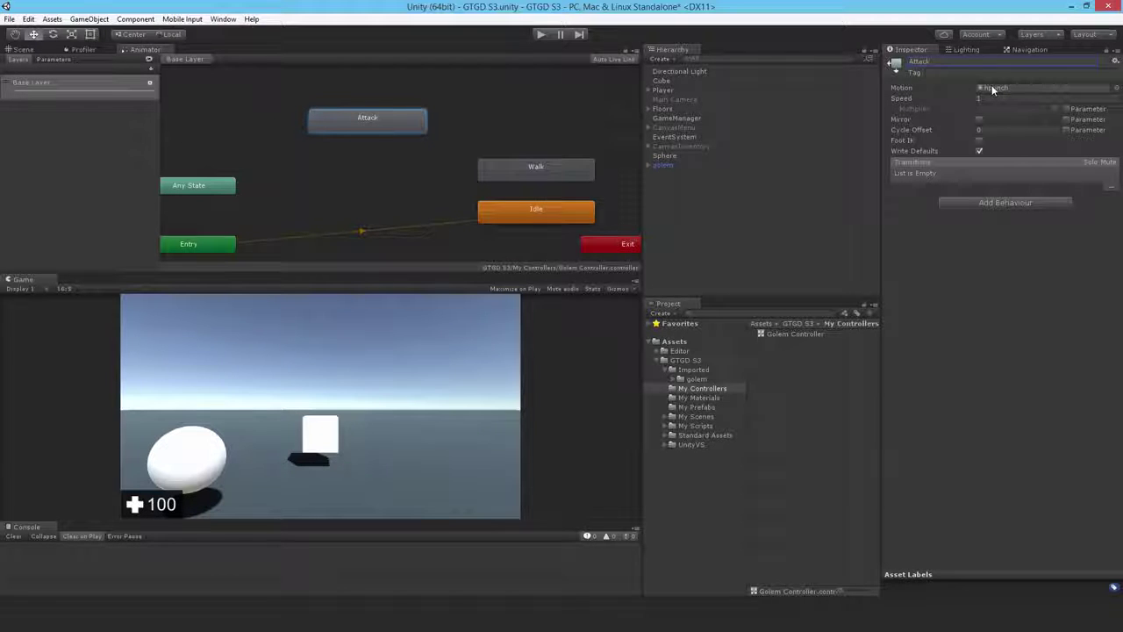
Rearrange the Walk, Attack, faint and Idle nodes, lining Walk up above Idle.
{"action": "scroll", "coordinate": [429, 193], "scroll_direction": "down", "scroll_amount": 4}
{"action": "scroll", "coordinate": [429, 193], "scroll_direction": "up", "scroll_amount": 2}
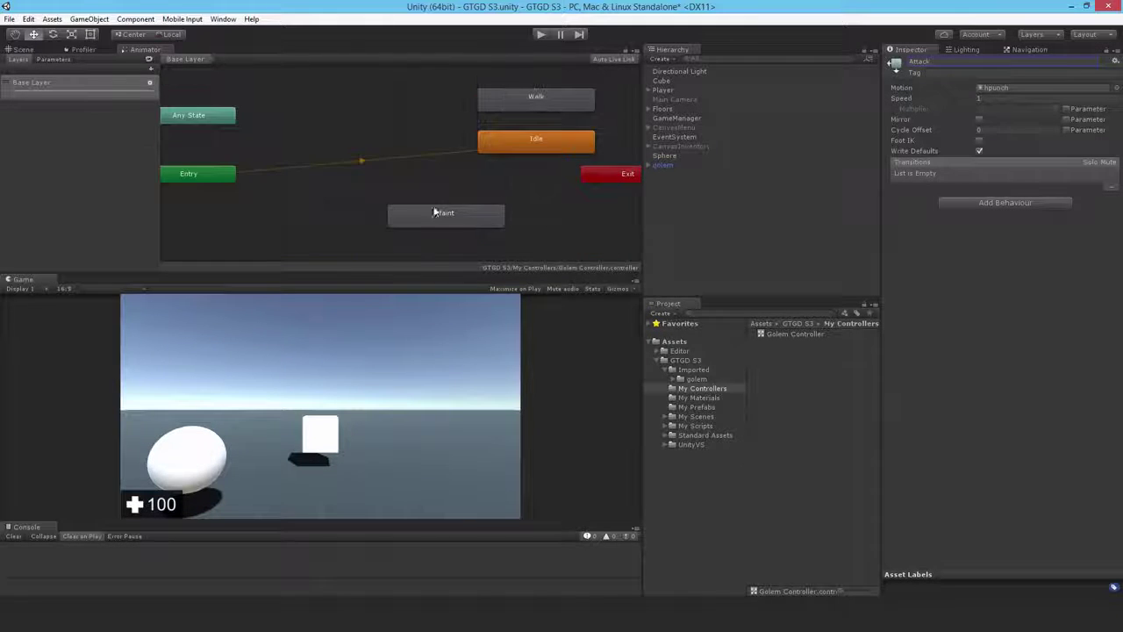
{"action": "left_click_drag", "start_coordinate": [435, 211], "coordinate": [353, 196]}
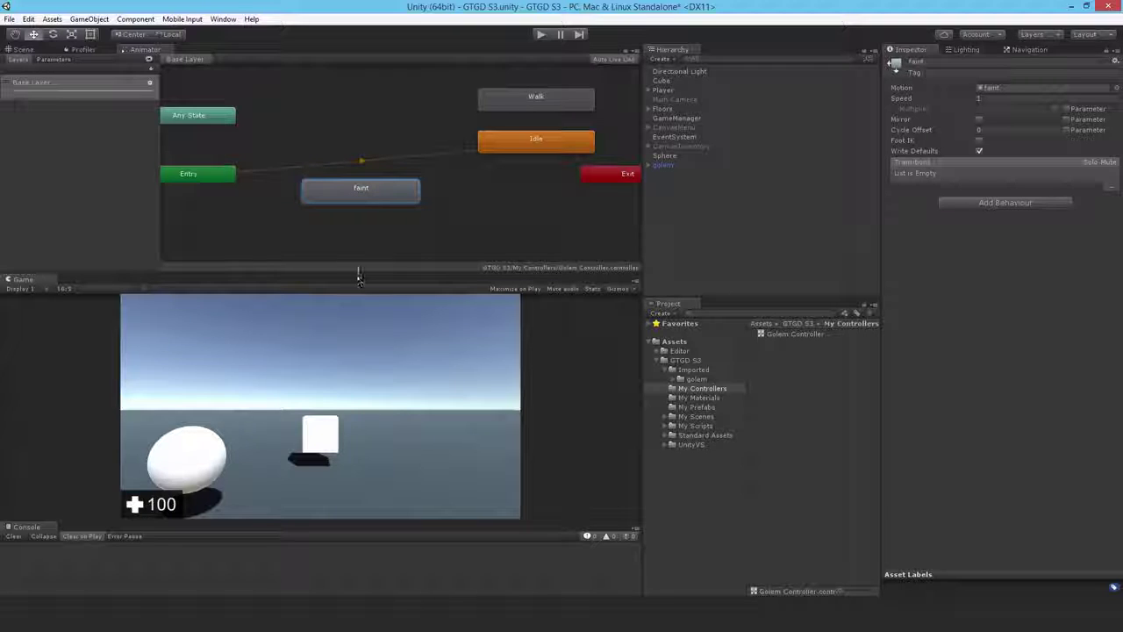
{"action": "left_click_drag", "start_coordinate": [359, 278], "coordinate": [365, 367]}
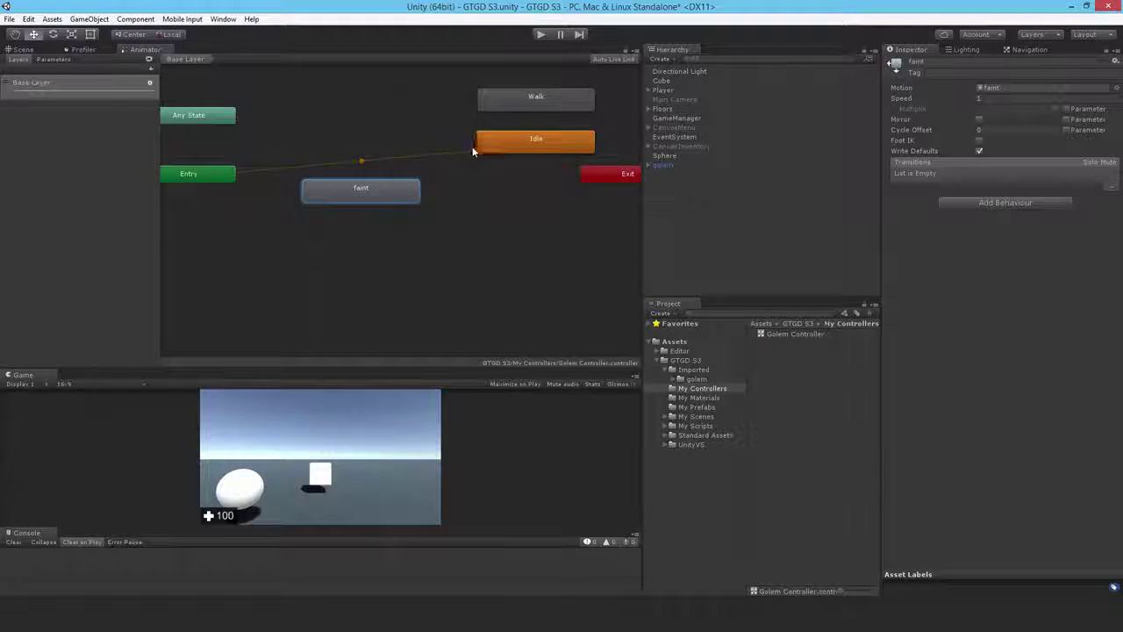
{"action": "middle_click_drag", "start_coordinate": [472, 151], "coordinate": [389, 287]}
{"action": "left_click_drag", "start_coordinate": [526, 200], "coordinate": [457, 201]}
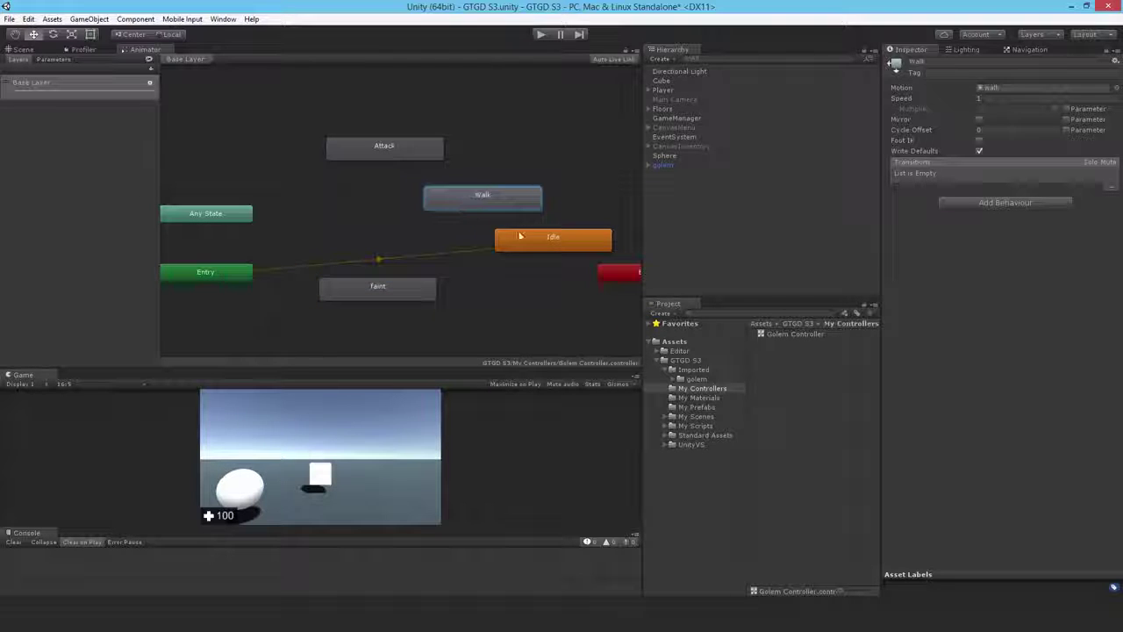
{"action": "left_click_drag", "start_coordinate": [520, 236], "coordinate": [450, 243]}
{"action": "left_click_drag", "start_coordinate": [379, 290], "coordinate": [359, 302]}
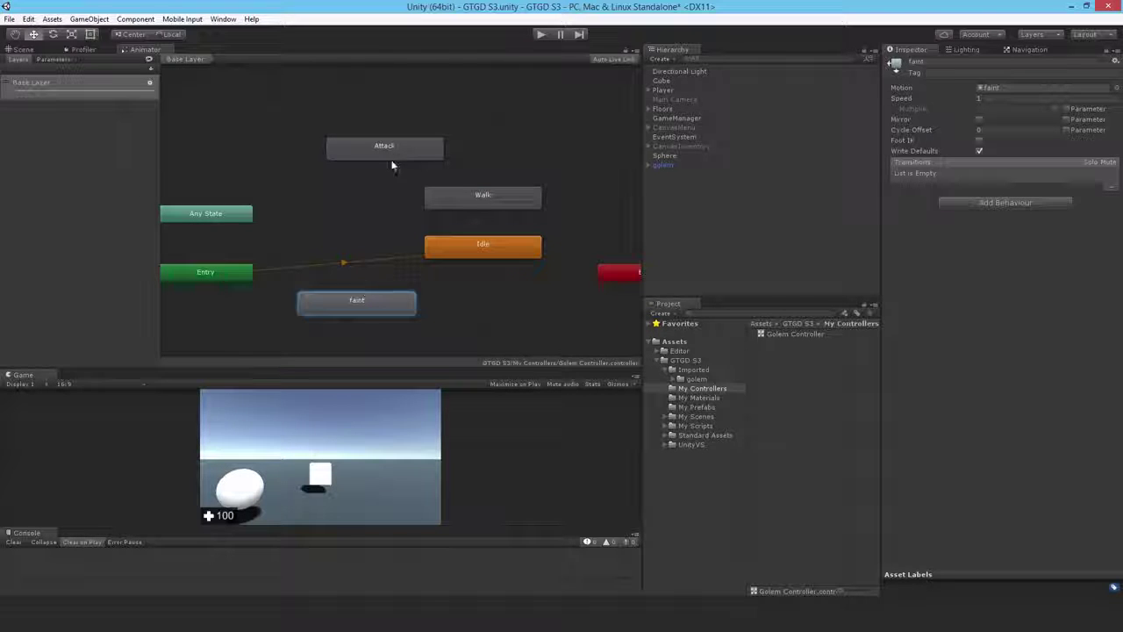
{"action": "left_click_drag", "start_coordinate": [392, 166], "coordinate": [350, 166]}
{"action": "left_click_drag", "start_coordinate": [349, 314], "coordinate": [334, 307]}
{"action": "left_click_drag", "start_coordinate": [475, 257], "coordinate": [496, 270]}
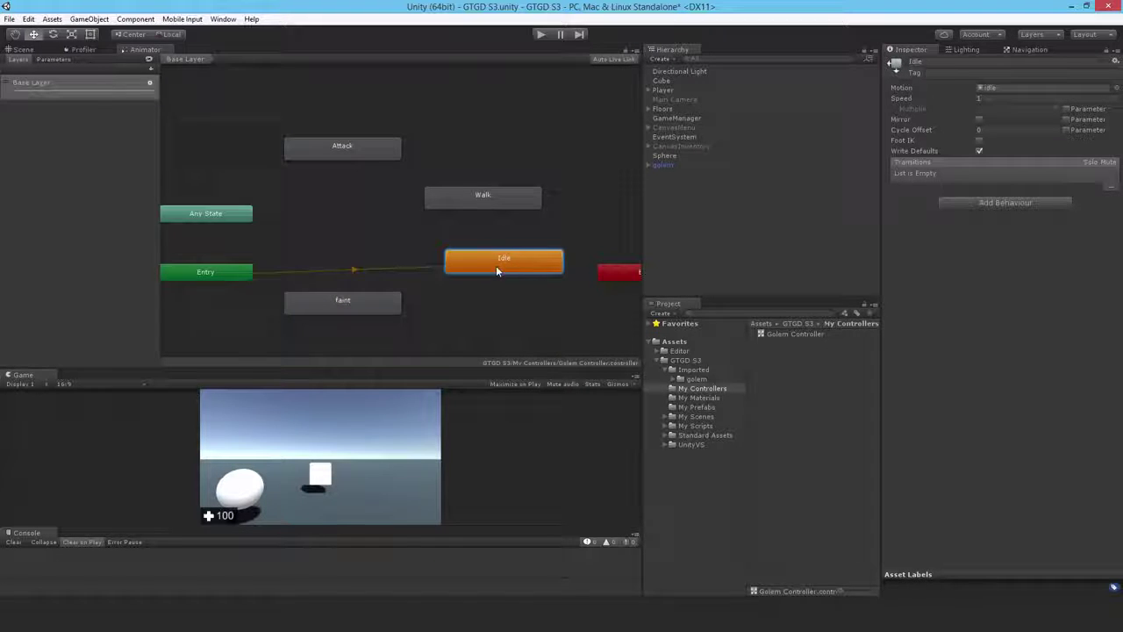
{"action": "left_click", "coordinate": [488, 197]}
{"action": "left_click_drag", "start_coordinate": [492, 202], "coordinate": [506, 211]}
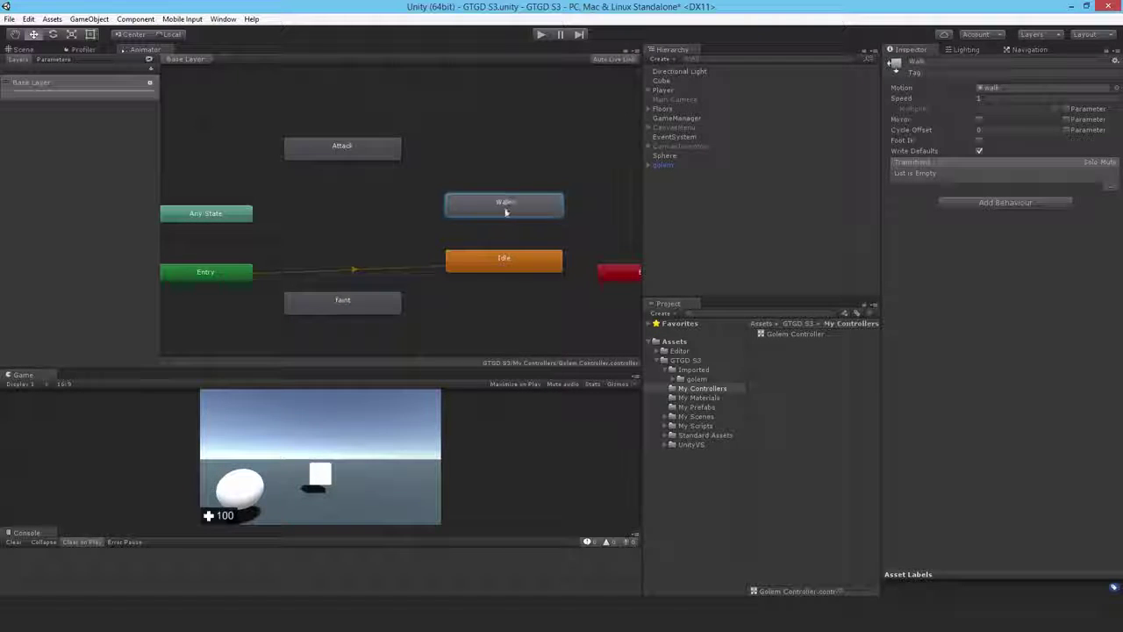
Rename the faint state to Struck.
{"action": "left_click", "coordinate": [371, 303]}
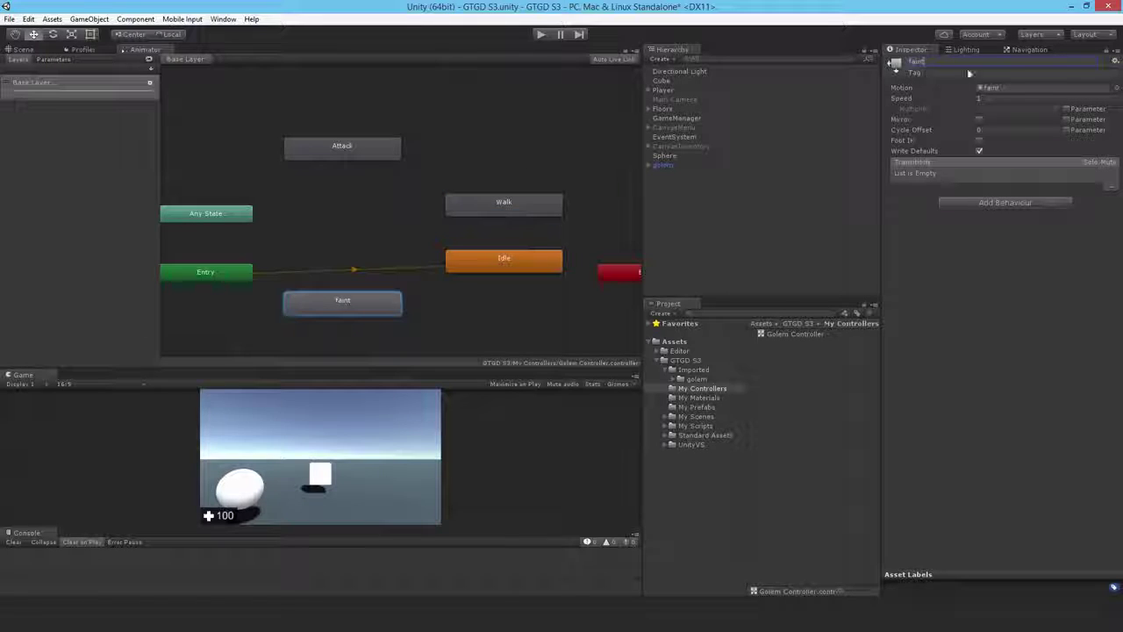
{"action": "type", "text": "Struck"}
{"action": "key", "text": "Return"}
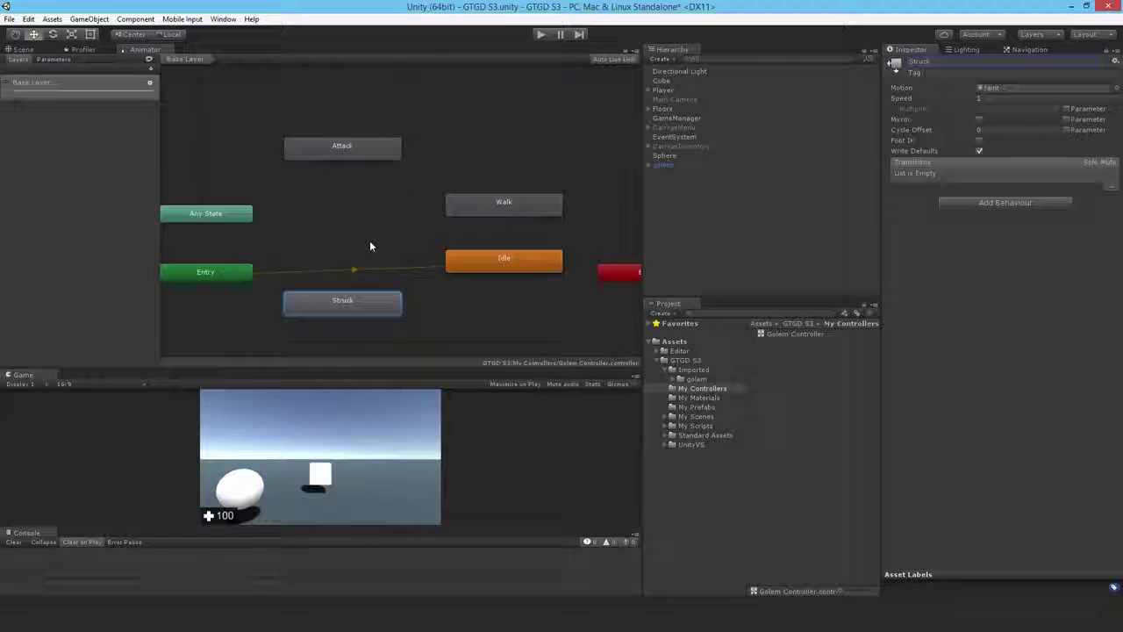
Create transitions from Idle to Walk and from Walk back to Idle.
{"action": "right_click", "coordinate": [505, 264]}
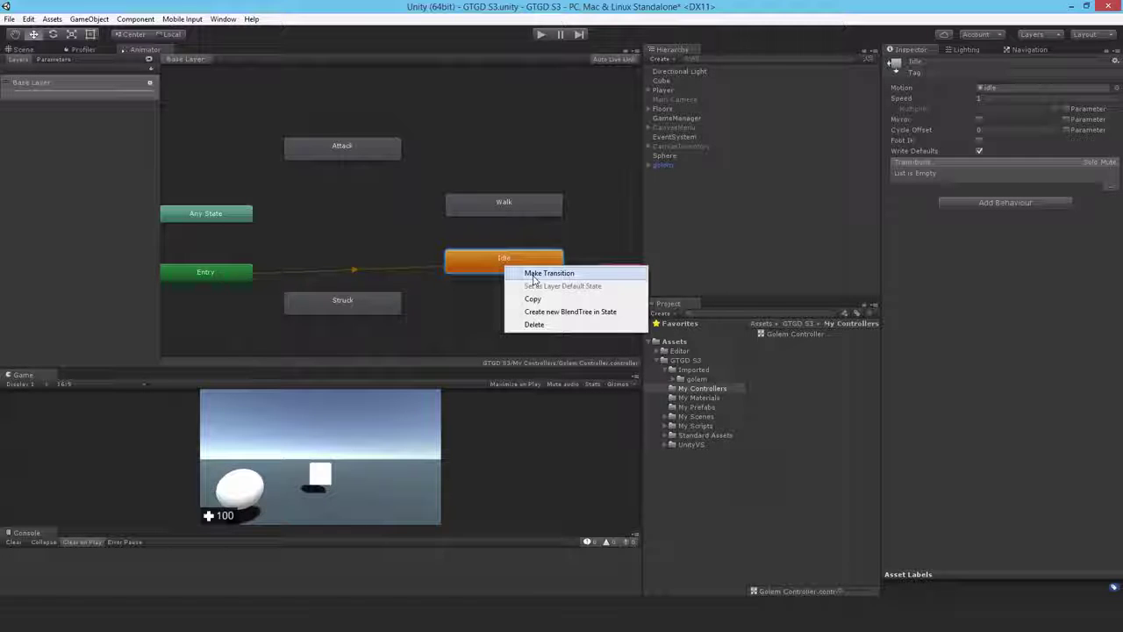
{"action": "left_click", "coordinate": [534, 276]}
{"action": "left_click", "coordinate": [487, 202]}
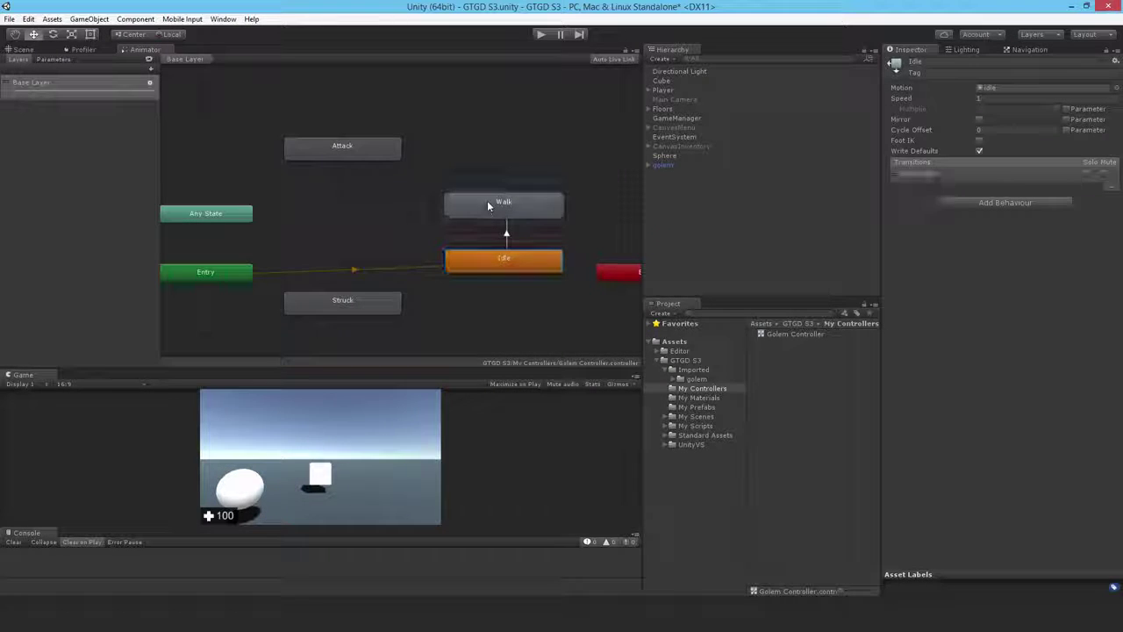
{"action": "right_click", "coordinate": [487, 202]}
{"action": "left_click", "coordinate": [520, 208]}
{"action": "left_click", "coordinate": [480, 256]}
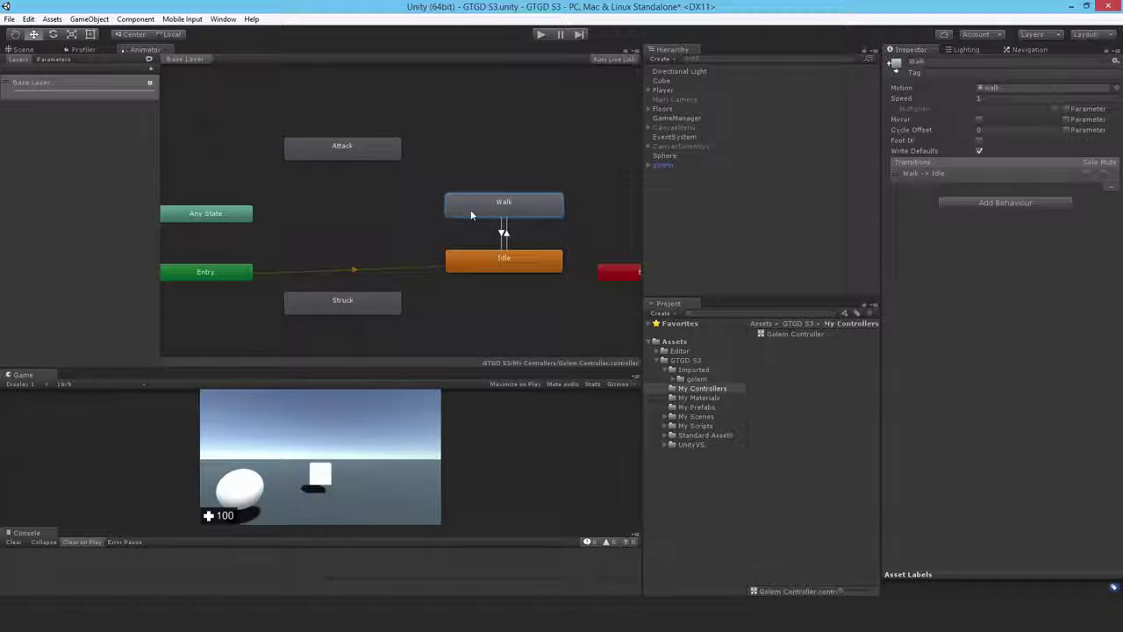
Link Any State to Attack, and Attack back to Idle.
{"action": "left_click", "coordinate": [362, 147]}
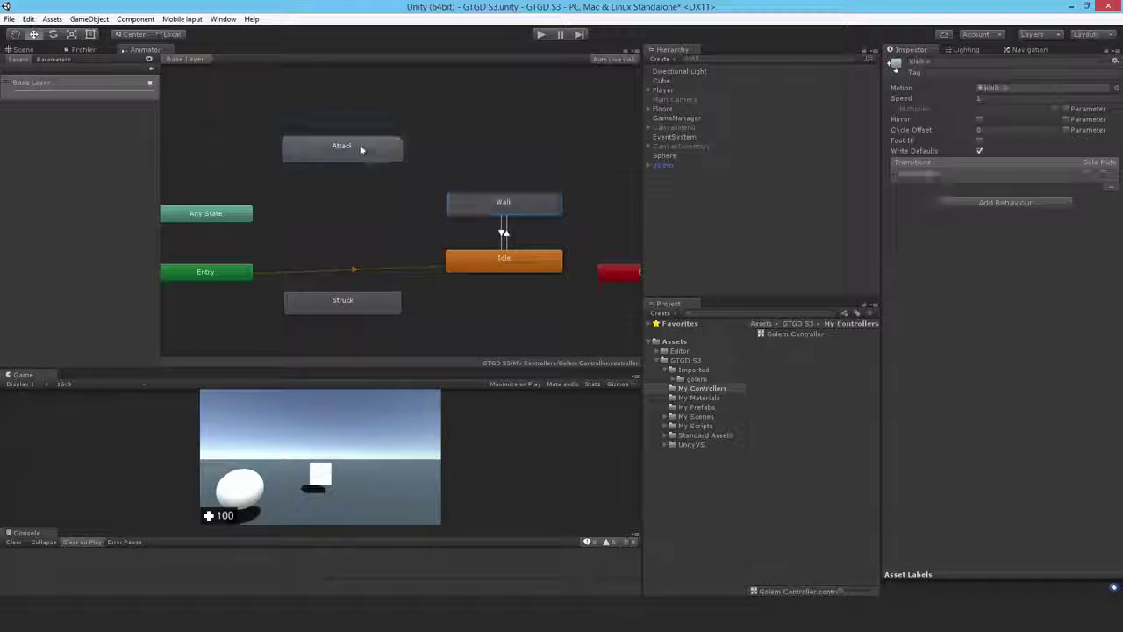
{"action": "left_click", "coordinate": [207, 216]}
{"action": "right_click", "coordinate": [208, 216]}
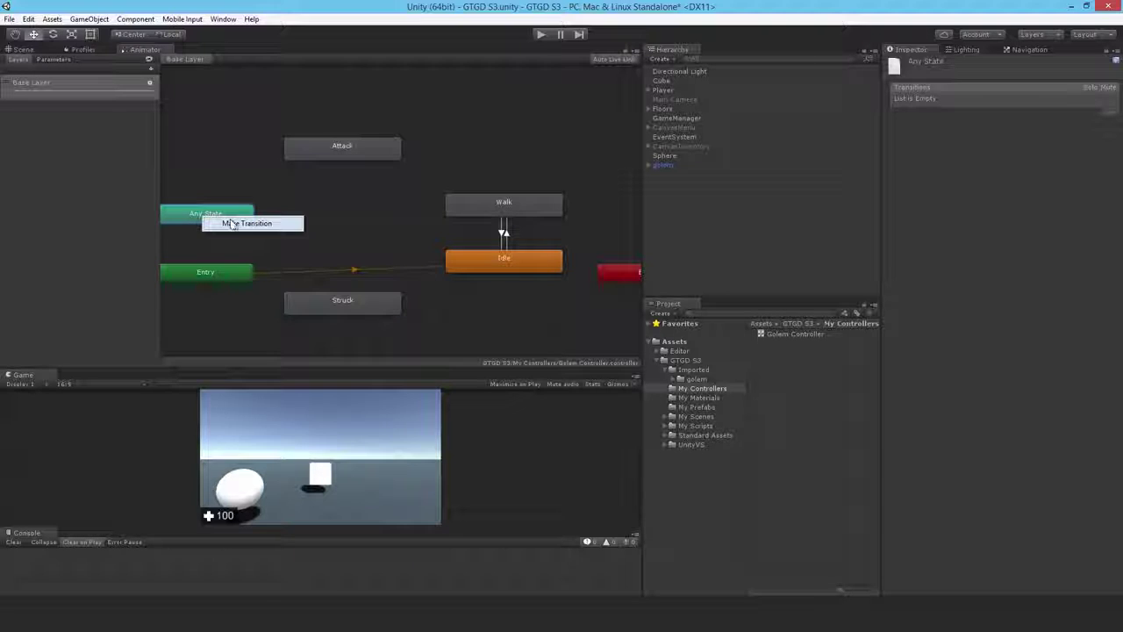
{"action": "left_click", "coordinate": [232, 223]}
{"action": "left_click", "coordinate": [319, 152]}
{"action": "right_click", "coordinate": [337, 148]}
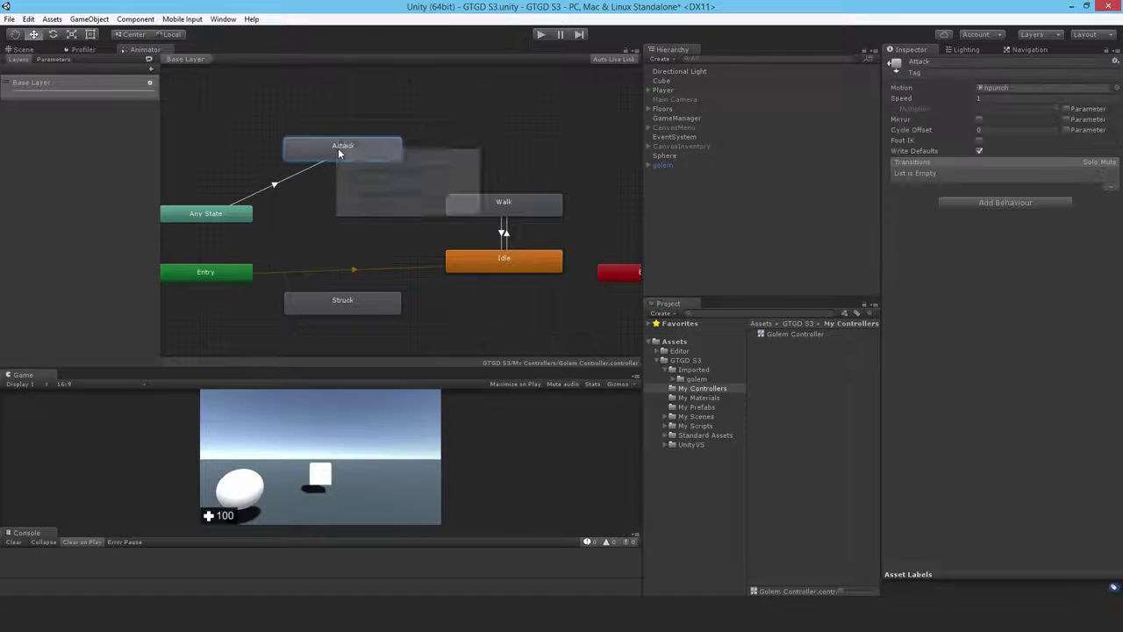
{"action": "left_click", "coordinate": [365, 159]}
{"action": "left_click", "coordinate": [475, 263]}
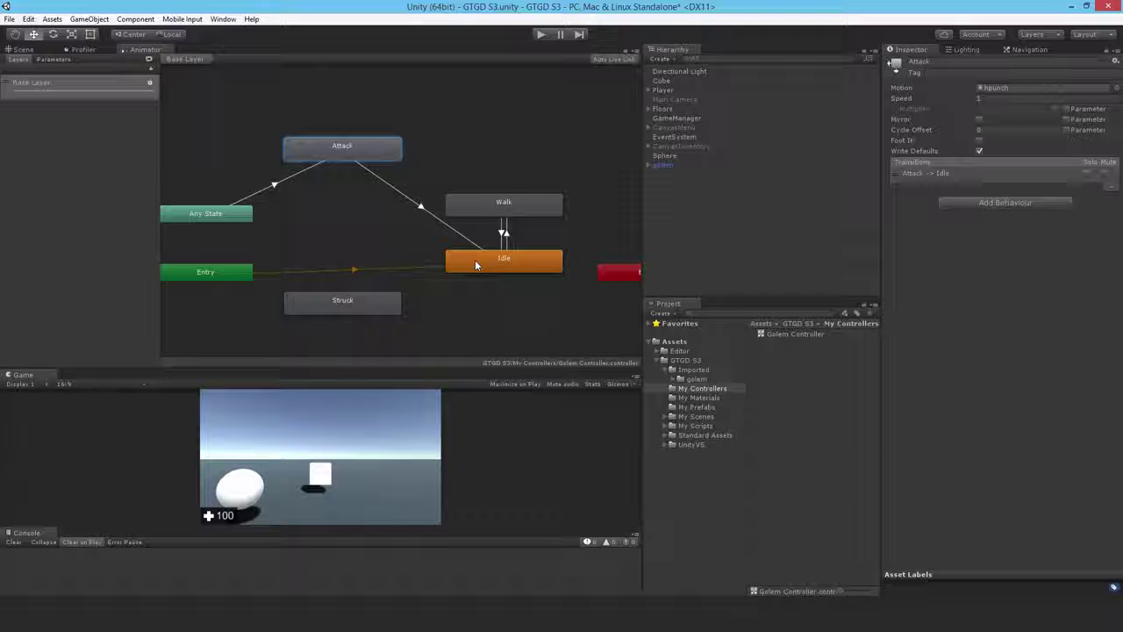
Link Any State to Struck and Struck back to Idle, then check the Idle→Walk transition.
{"action": "left_click", "coordinate": [199, 218]}
{"action": "right_click", "coordinate": [205, 215]}
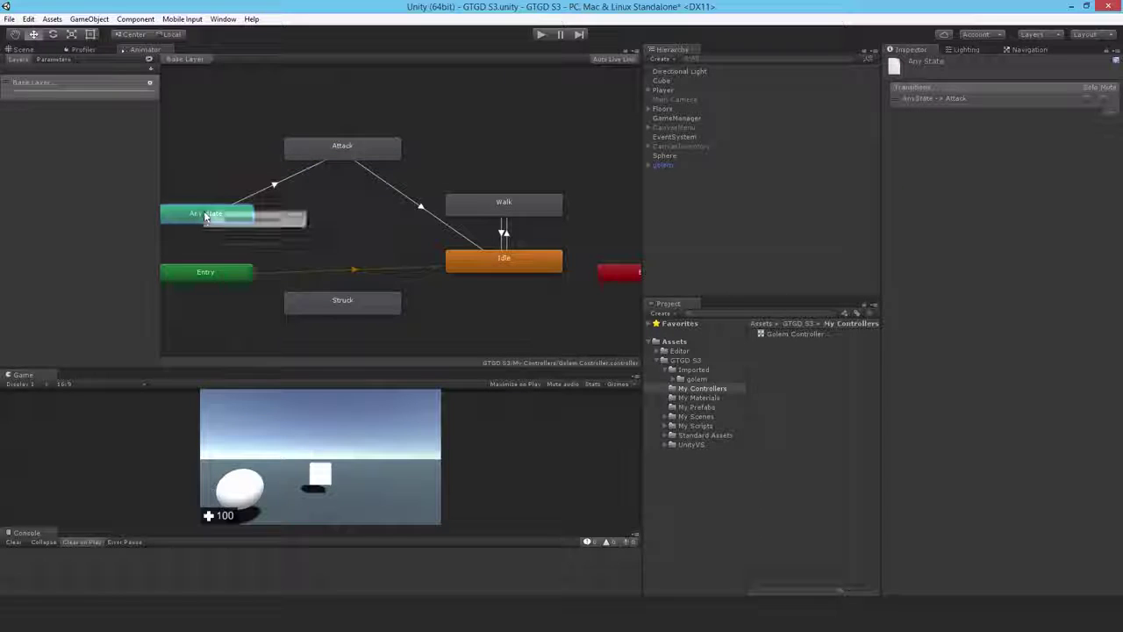
{"action": "left_click", "coordinate": [250, 220]}
{"action": "left_click", "coordinate": [338, 306]}
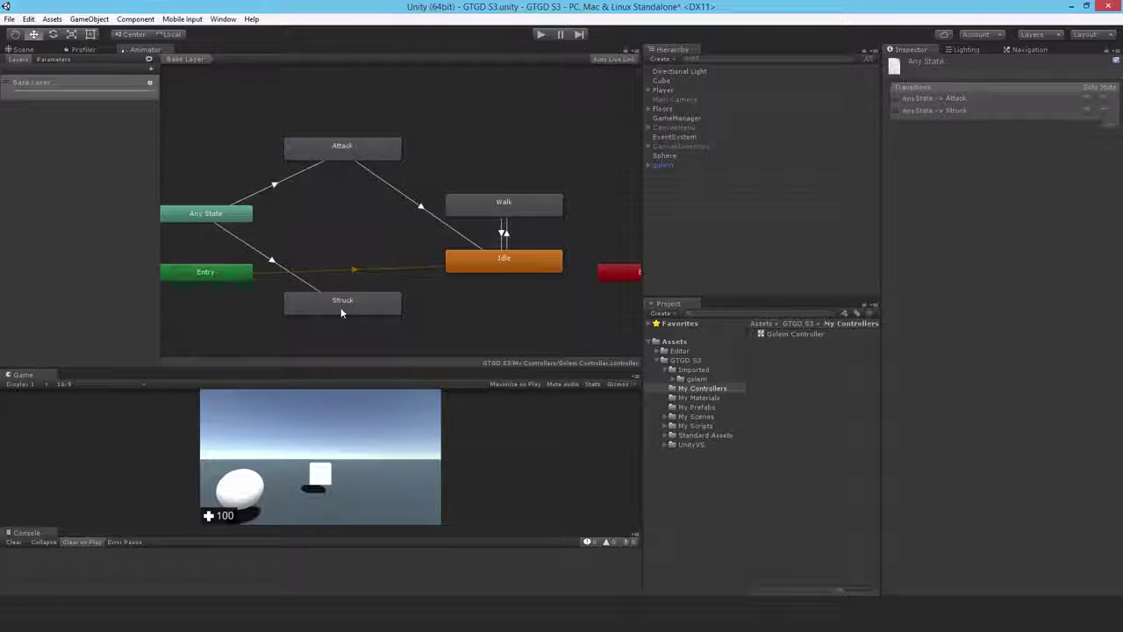
{"action": "left_click", "coordinate": [345, 308]}
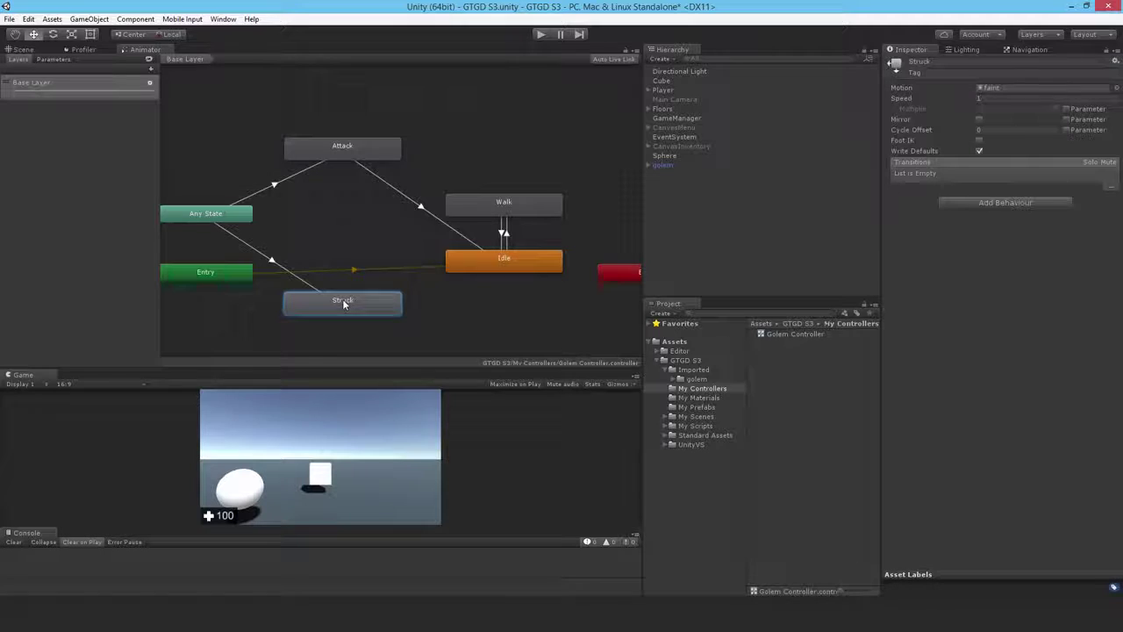
{"action": "right_click", "coordinate": [344, 303]}
{"action": "left_click", "coordinate": [382, 308]}
{"action": "left_click", "coordinate": [508, 270]}
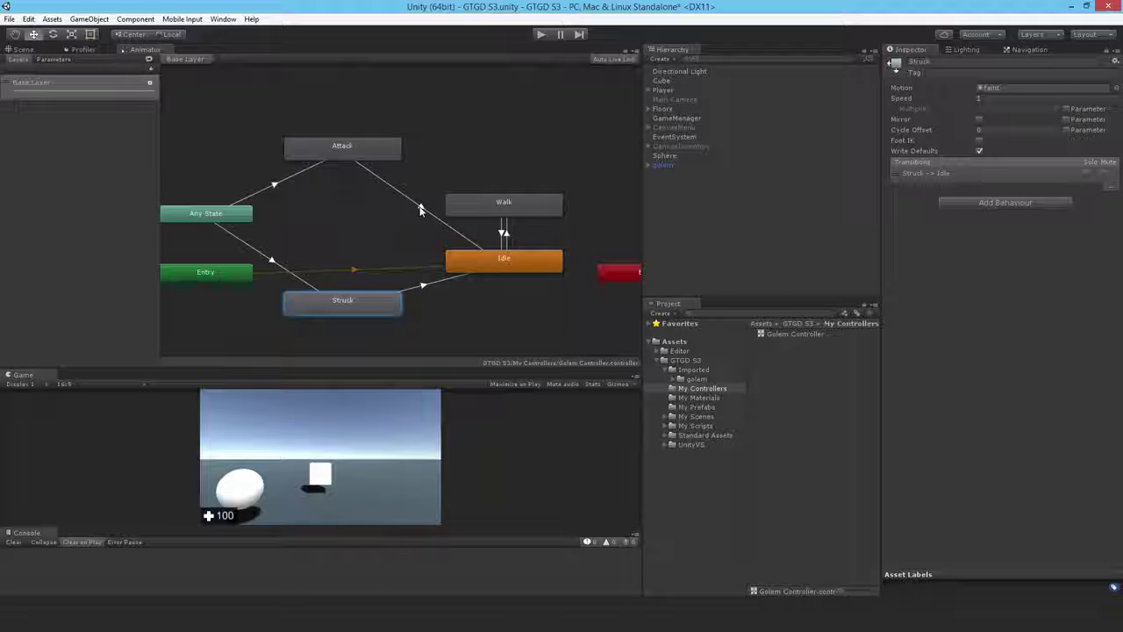
{"action": "left_click", "coordinate": [506, 235]}
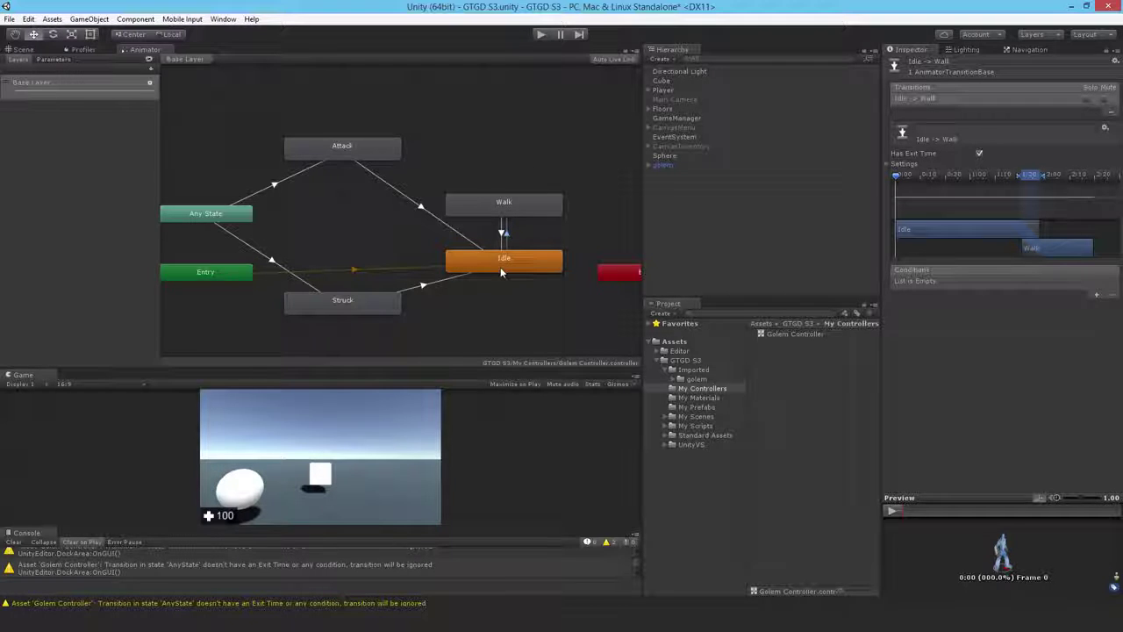
{"action": "left_click", "coordinate": [90, 79]}
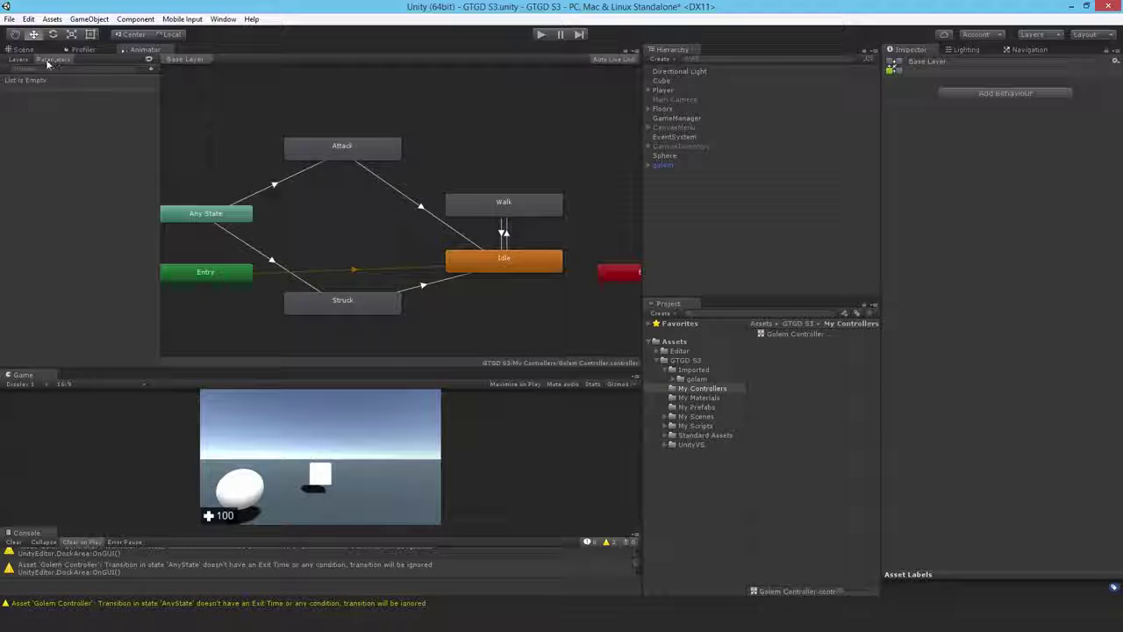
In the Parameters list, add a Bool parameter named isPursuing.
{"action": "left_click", "coordinate": [53, 59]}
{"action": "left_click", "coordinate": [150, 69]}
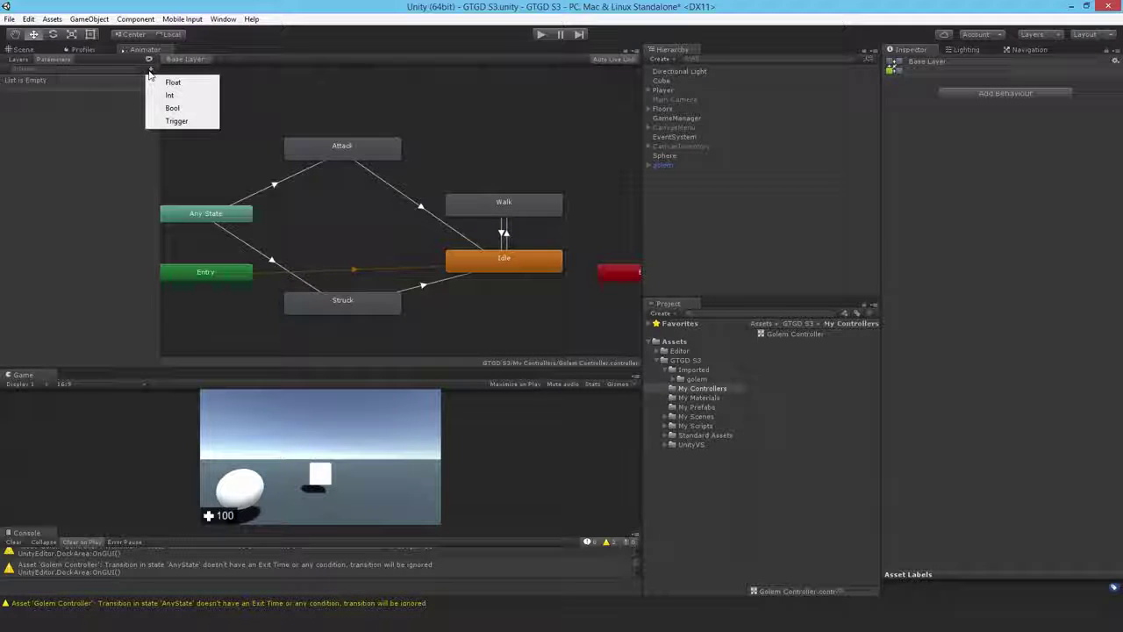
{"action": "left_click", "coordinate": [179, 111]}
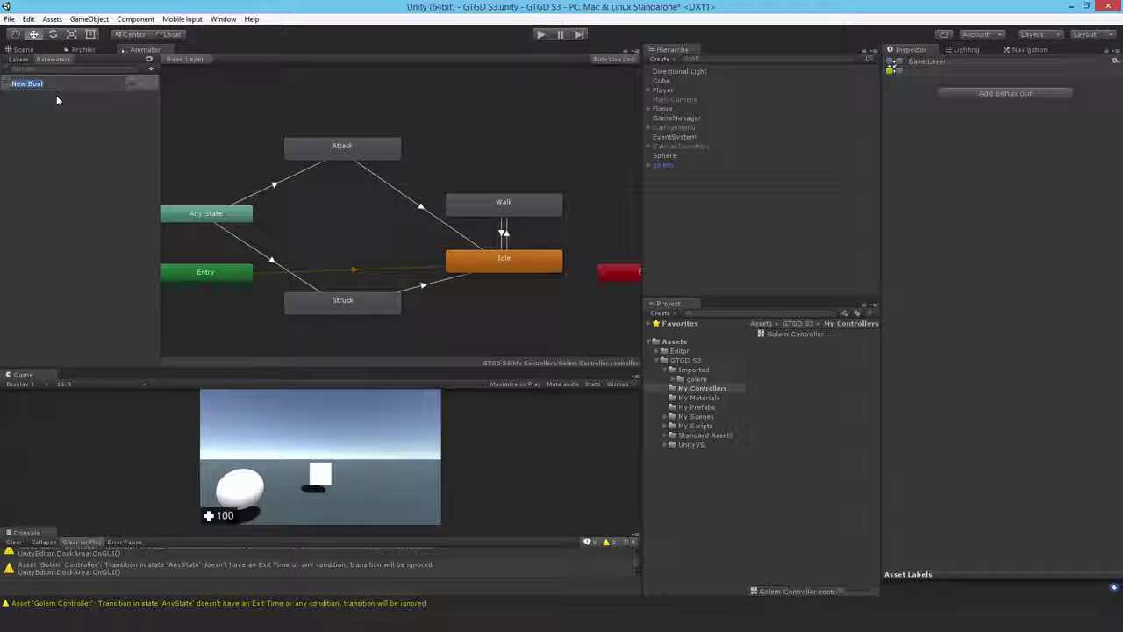
{"action": "type", "text": "Walkue"}
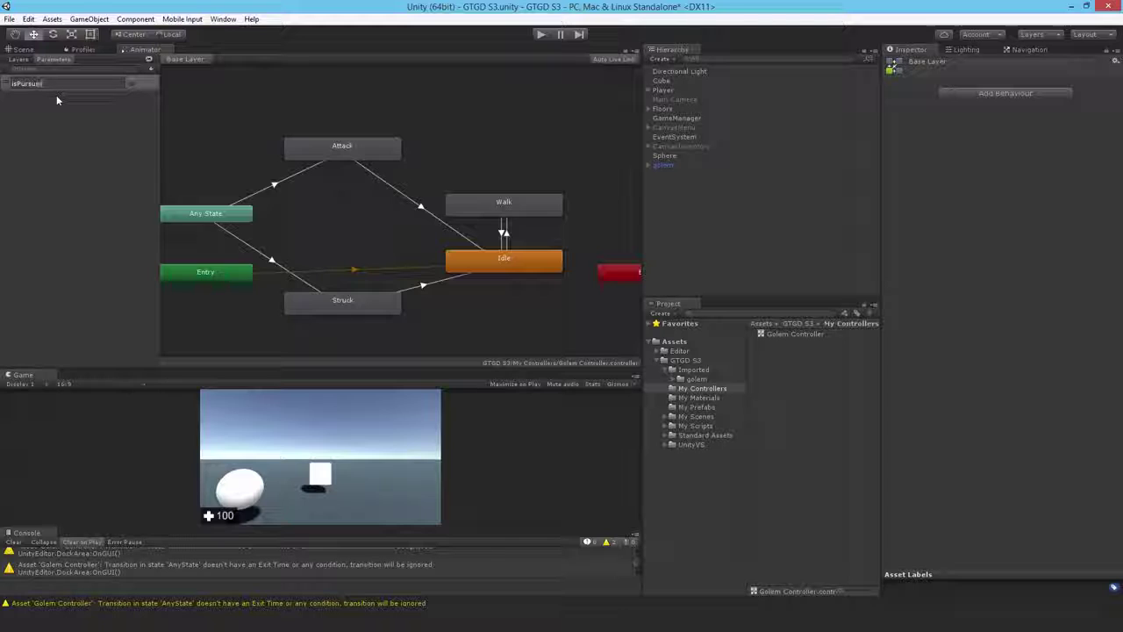
{"action": "type", "text": "ngg"}
{"action": "key", "text": "Return"}
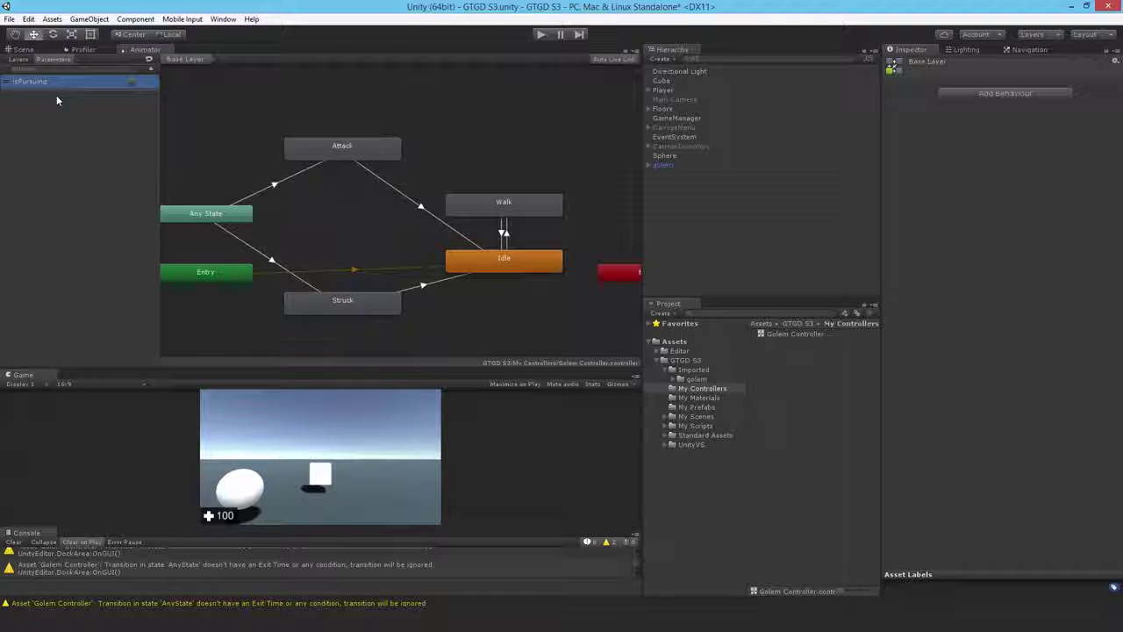
Give Idle→Walk the condition isPursuing true and Walk→Idle the condition isPursuing false.
{"action": "left_click", "coordinate": [503, 232]}
{"action": "left_click", "coordinate": [1096, 295]}
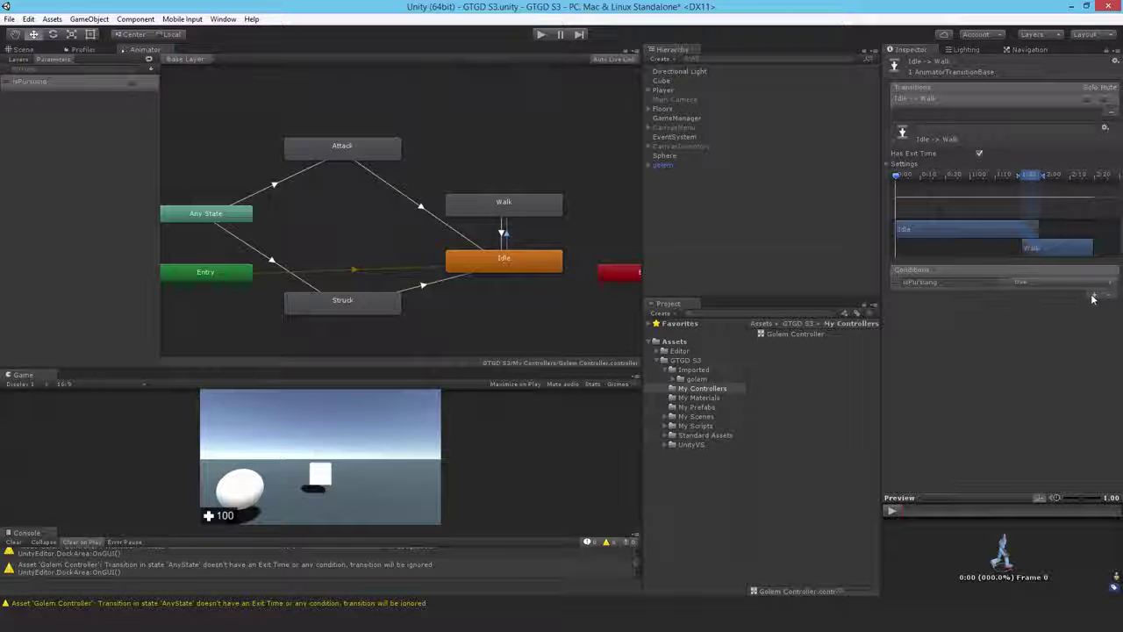
{"action": "left_click", "coordinate": [504, 235]}
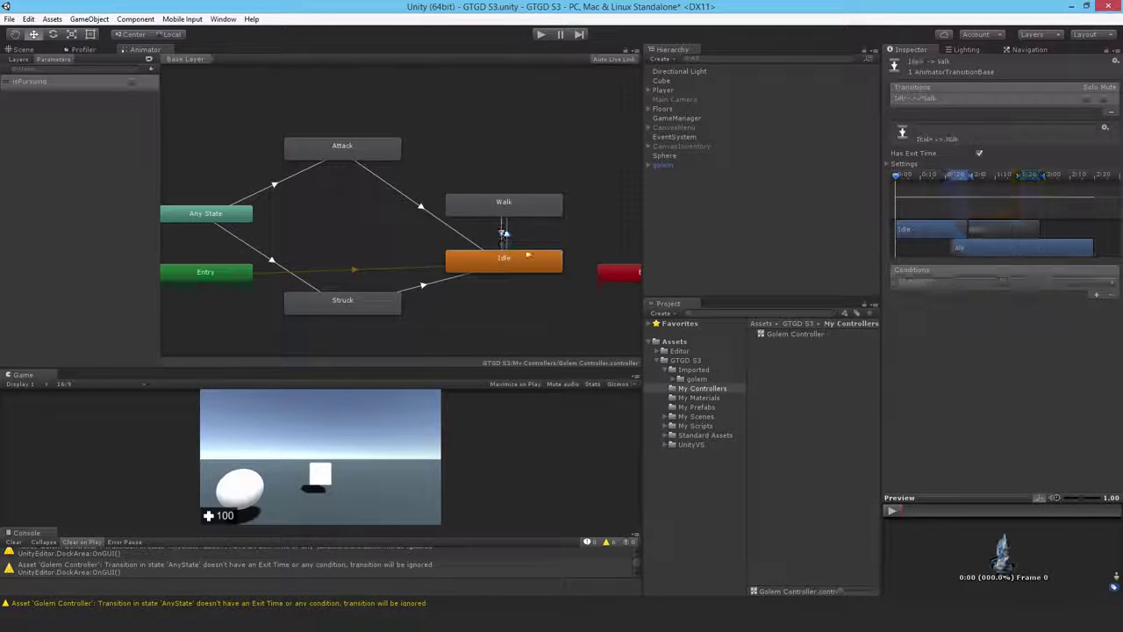
{"action": "left_click", "coordinate": [1097, 294]}
{"action": "left_click", "coordinate": [1037, 283]}
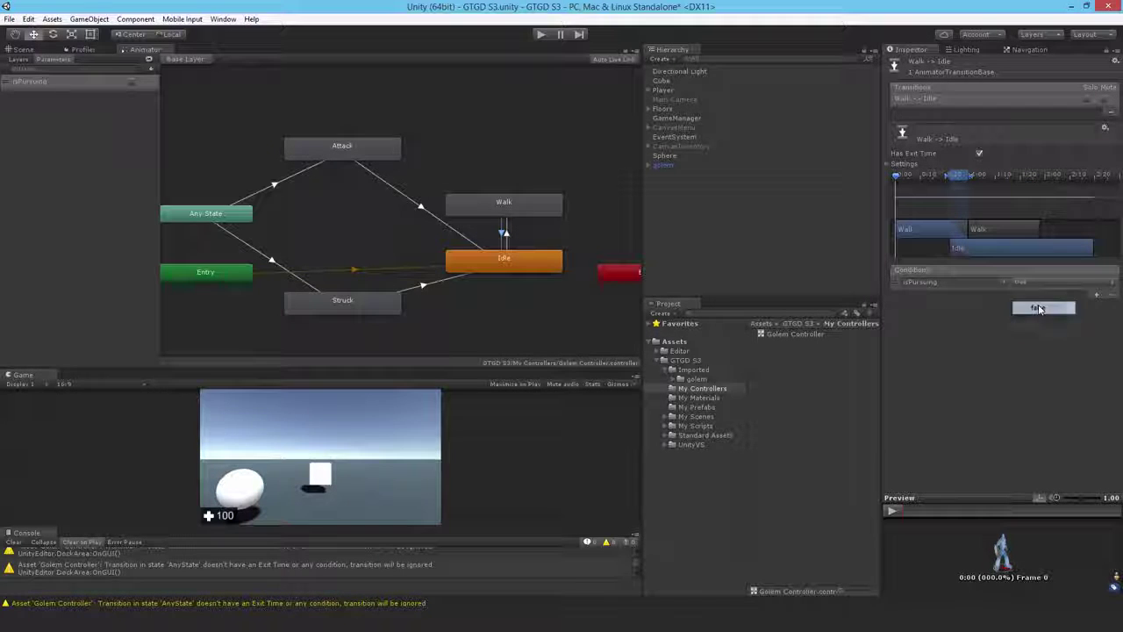
{"action": "left_click", "coordinate": [1038, 304]}
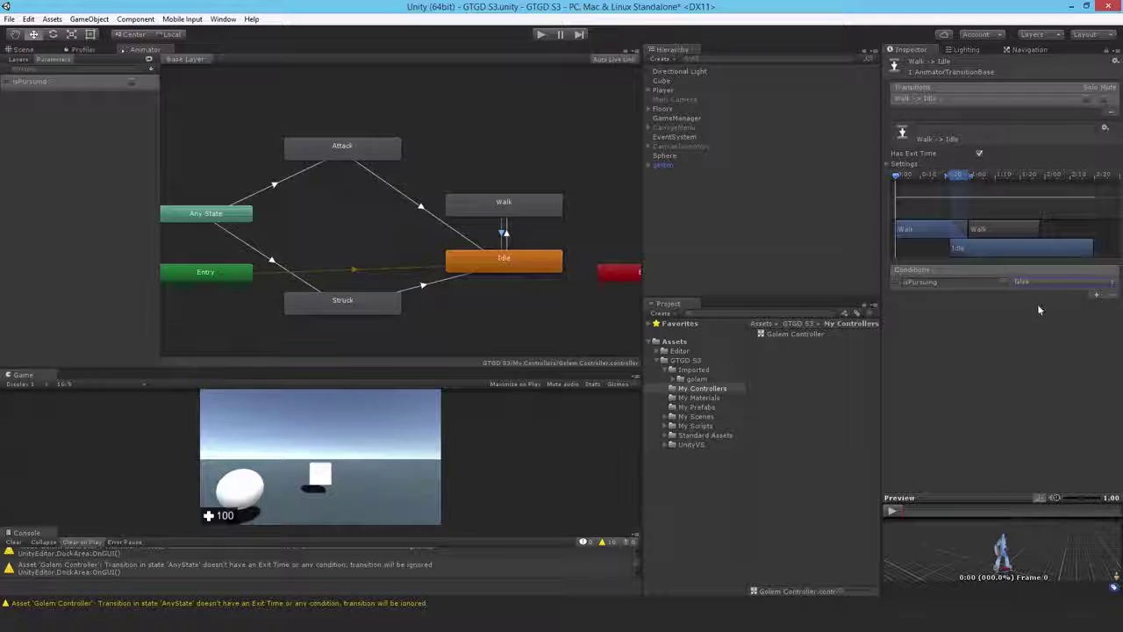
{"action": "left_click", "coordinate": [508, 233]}
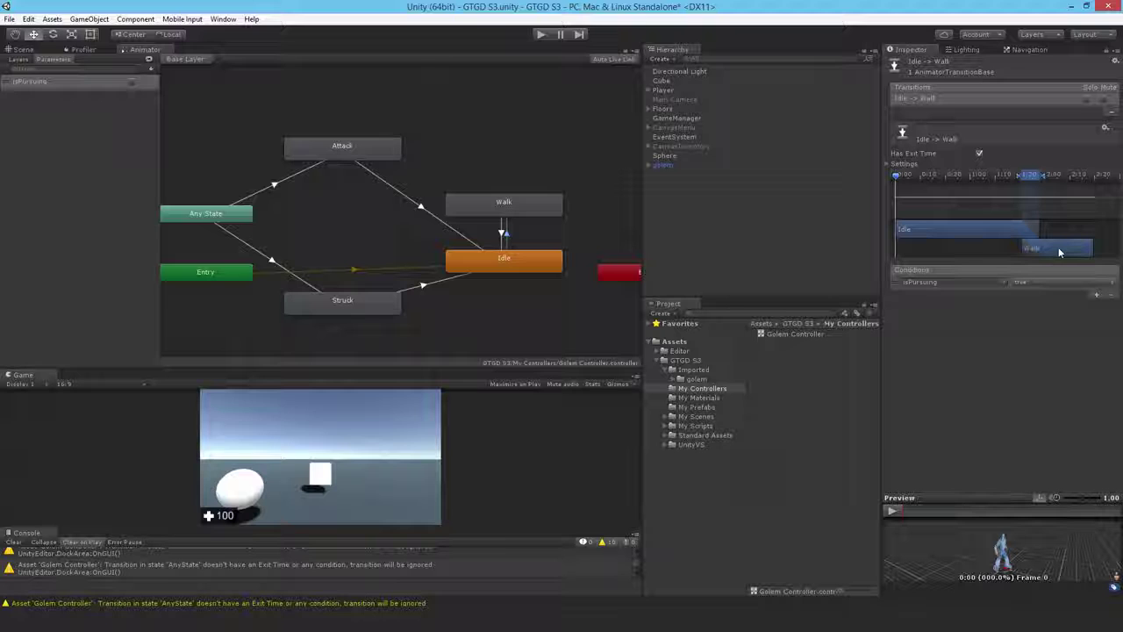
Move the Walk clip and transition marker earlier and set Idle→Walk Exit Time to 0.1.
{"action": "left_click_drag", "start_coordinate": [1058, 246], "coordinate": [946, 253]}
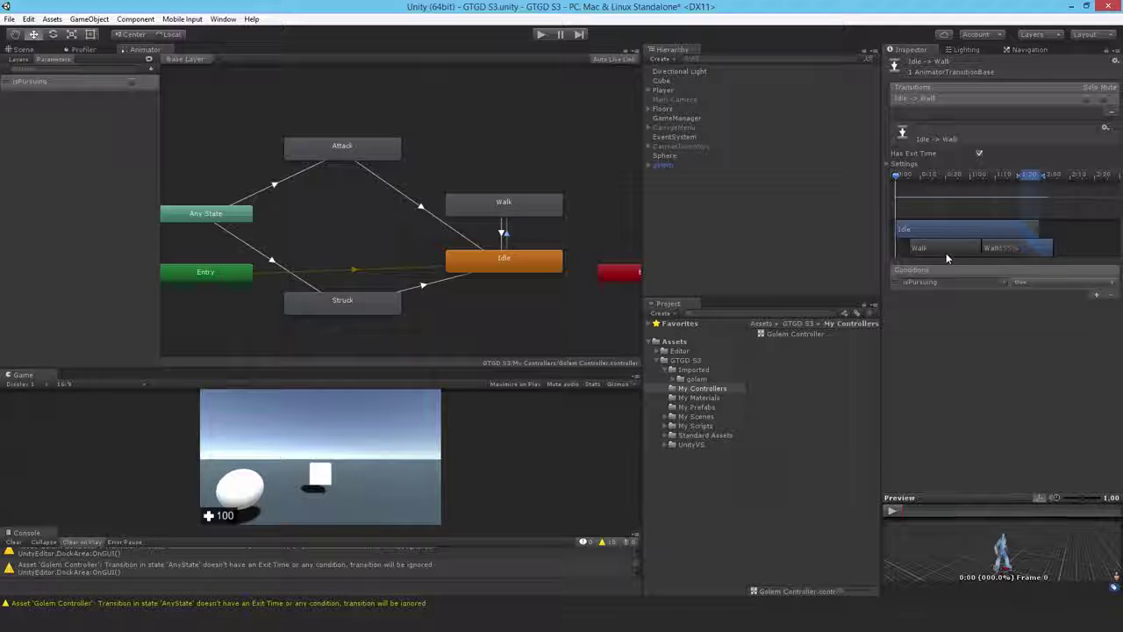
{"action": "left_click_drag", "start_coordinate": [1029, 175], "coordinate": [914, 189]}
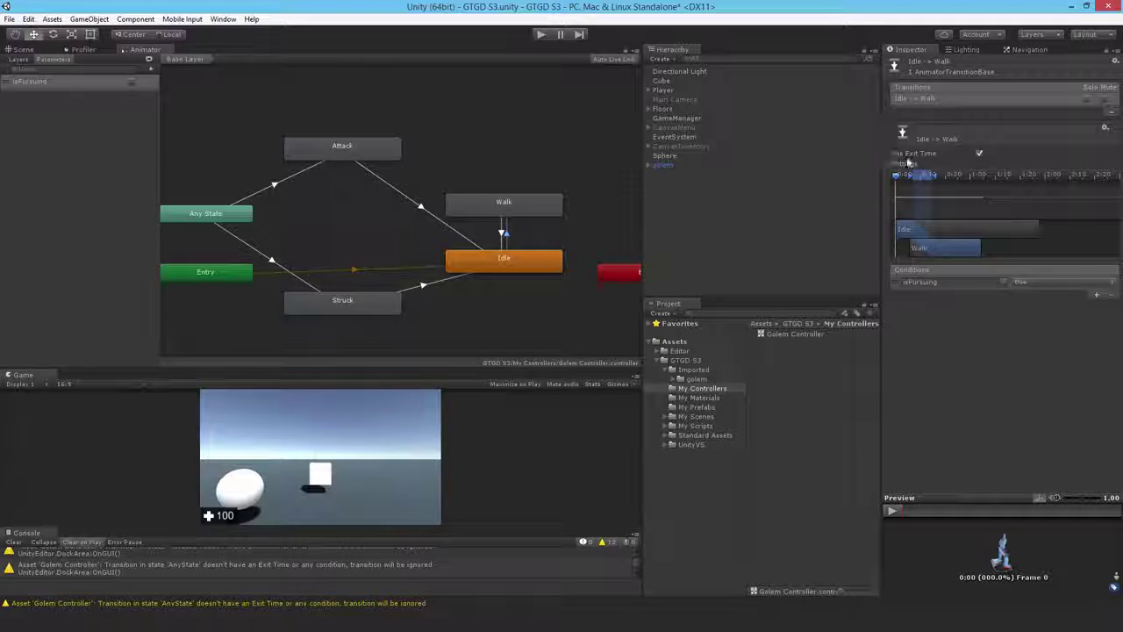
{"action": "left_click", "coordinate": [888, 165]}
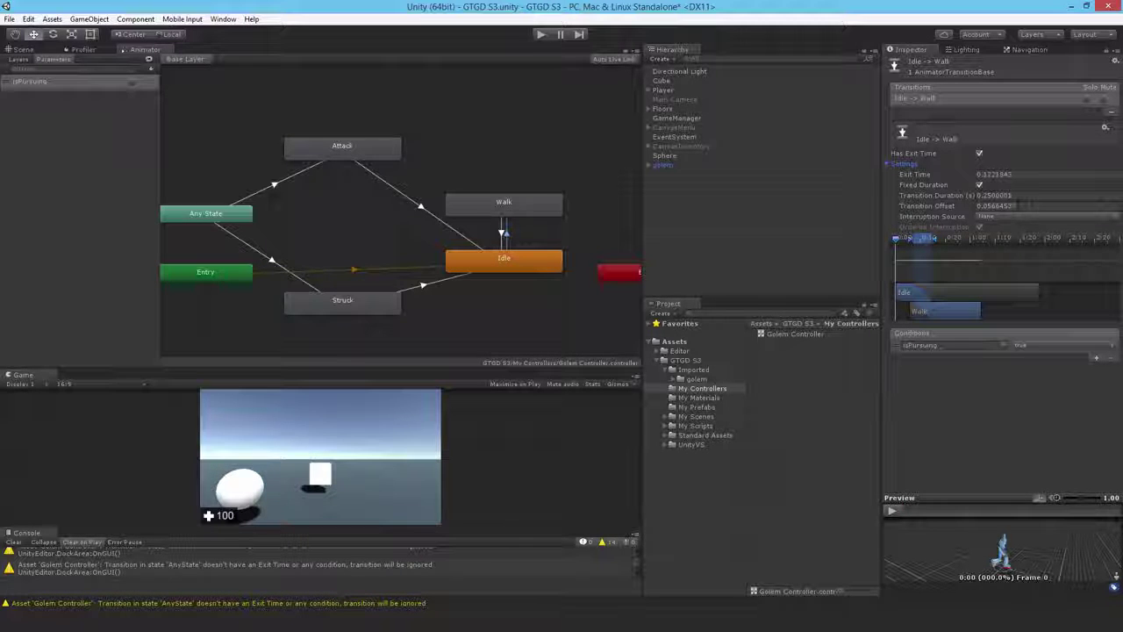
{"action": "left_click", "coordinate": [1024, 178]}
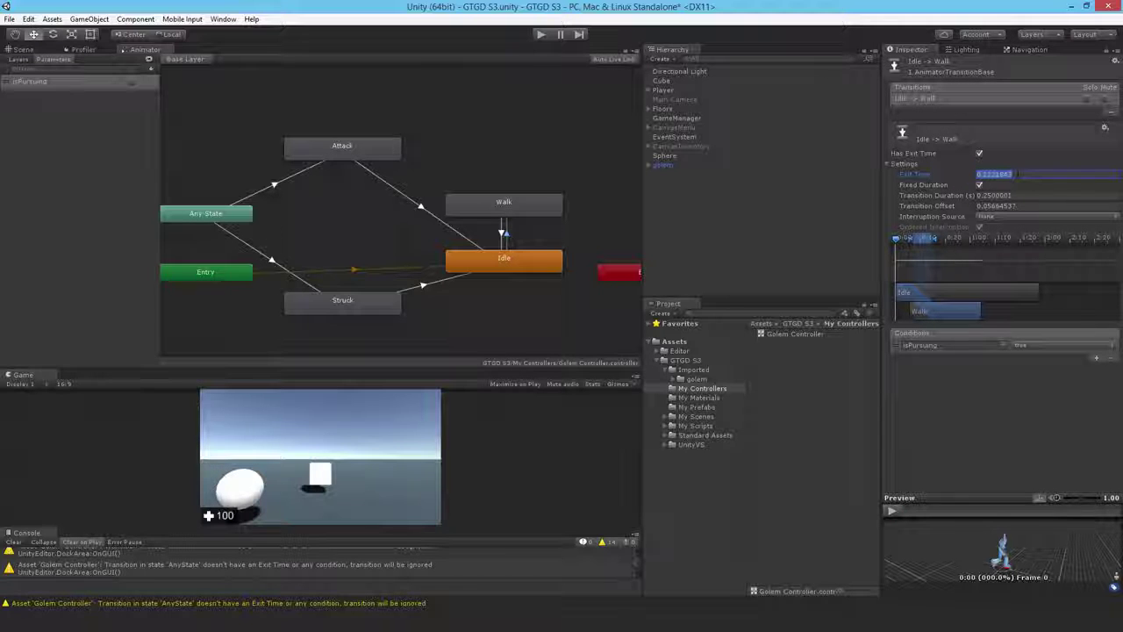
{"action": "type", "text": "0.1"}
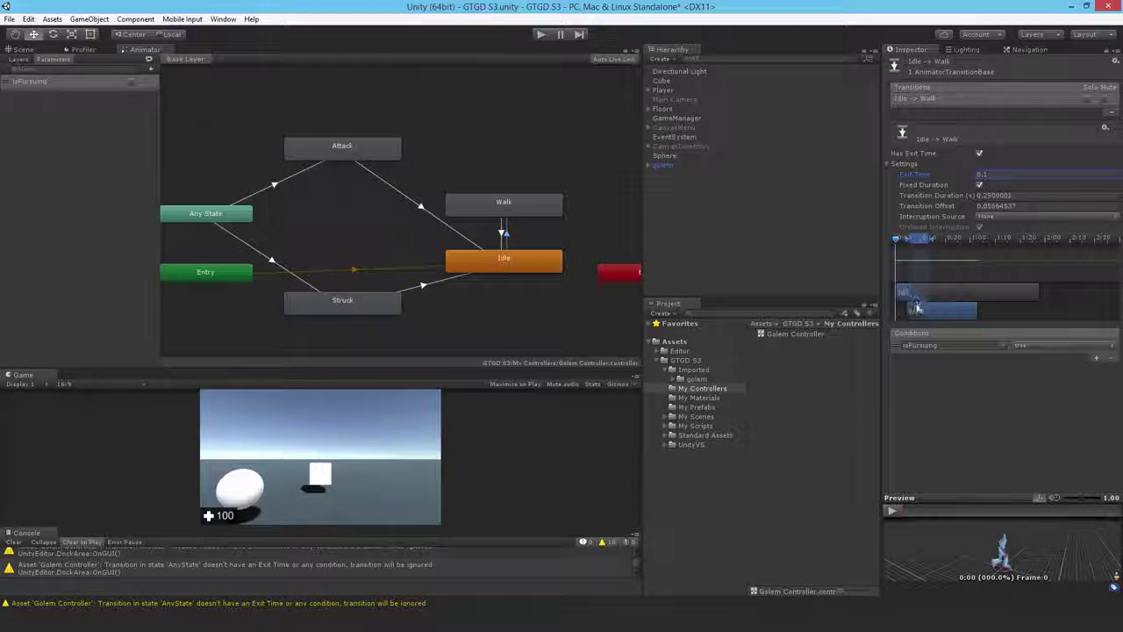
Turn off Has Exit Time on both the Idle→Walk and Walk→Idle transitions.
{"action": "left_click", "coordinate": [506, 235]}
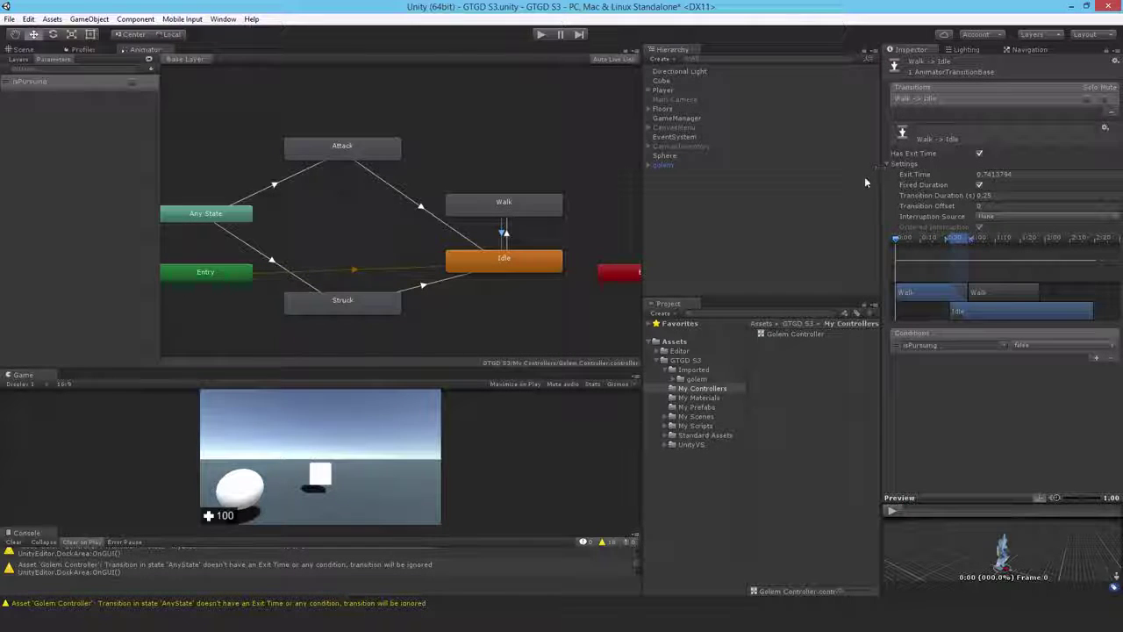
{"action": "left_click", "coordinate": [508, 235]}
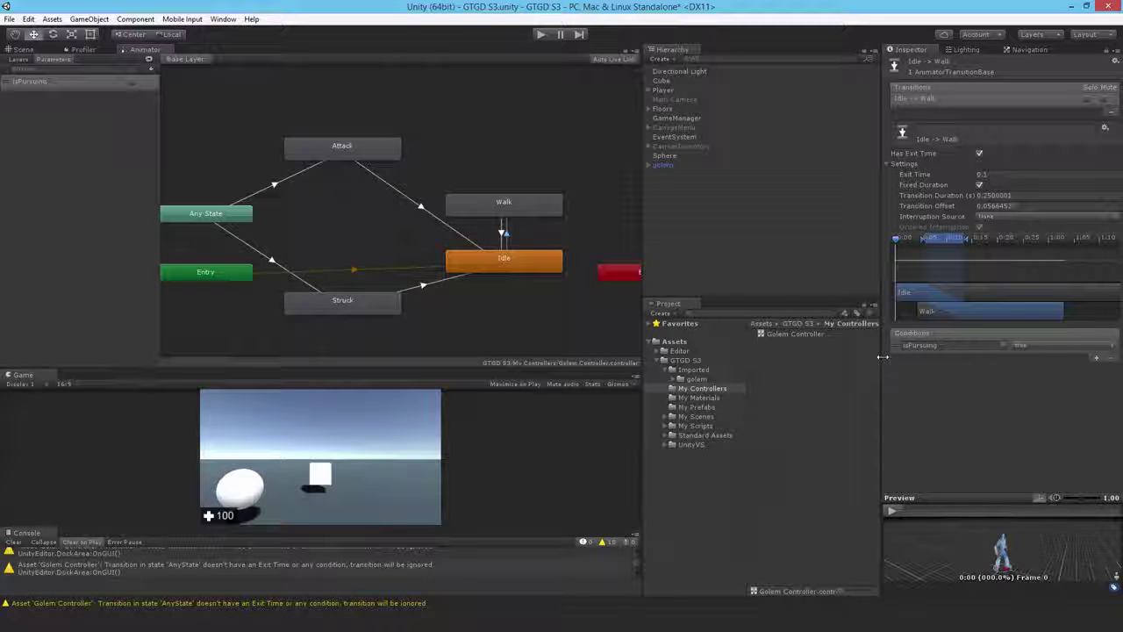
{"action": "left_click", "coordinate": [980, 154]}
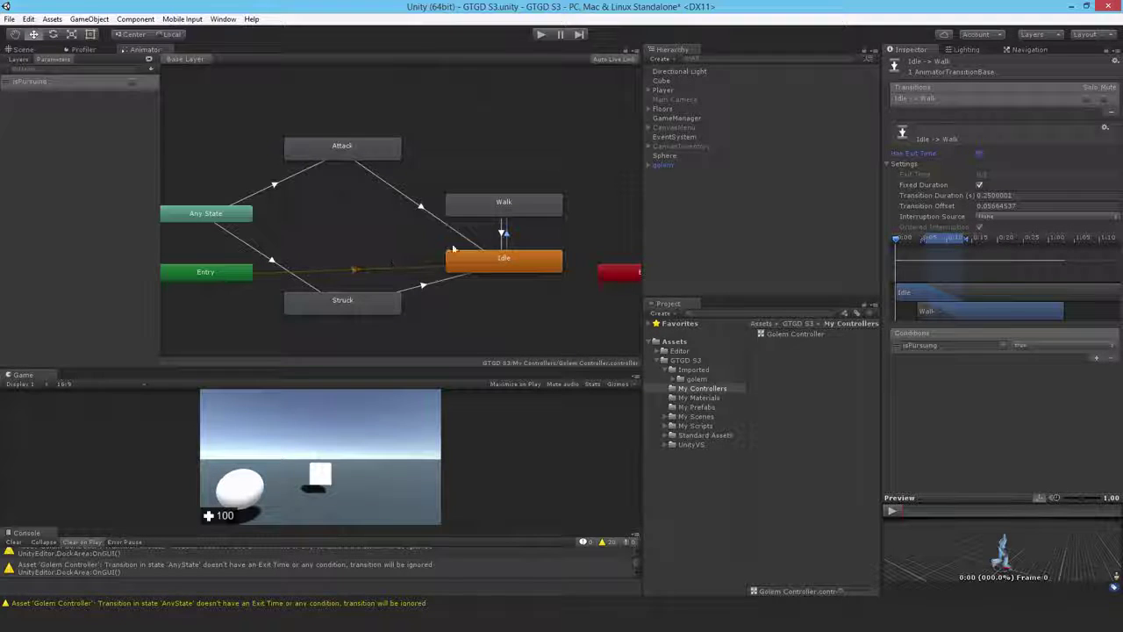
{"action": "left_click", "coordinate": [506, 235]}
{"action": "left_click", "coordinate": [981, 153]}
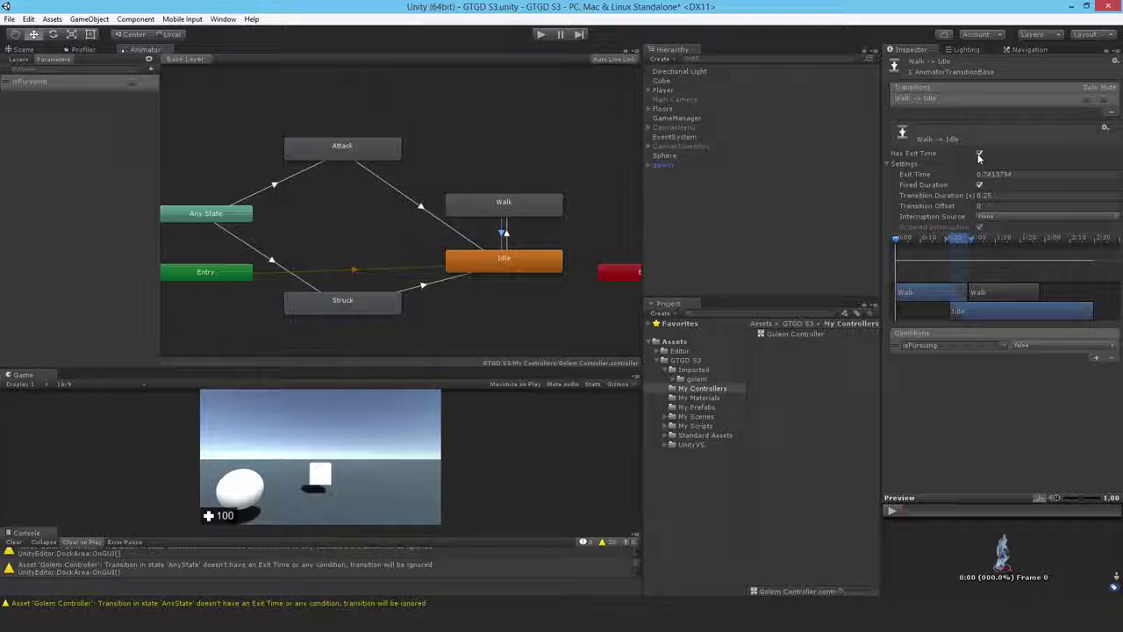
{"action": "left_click", "coordinate": [508, 237]}
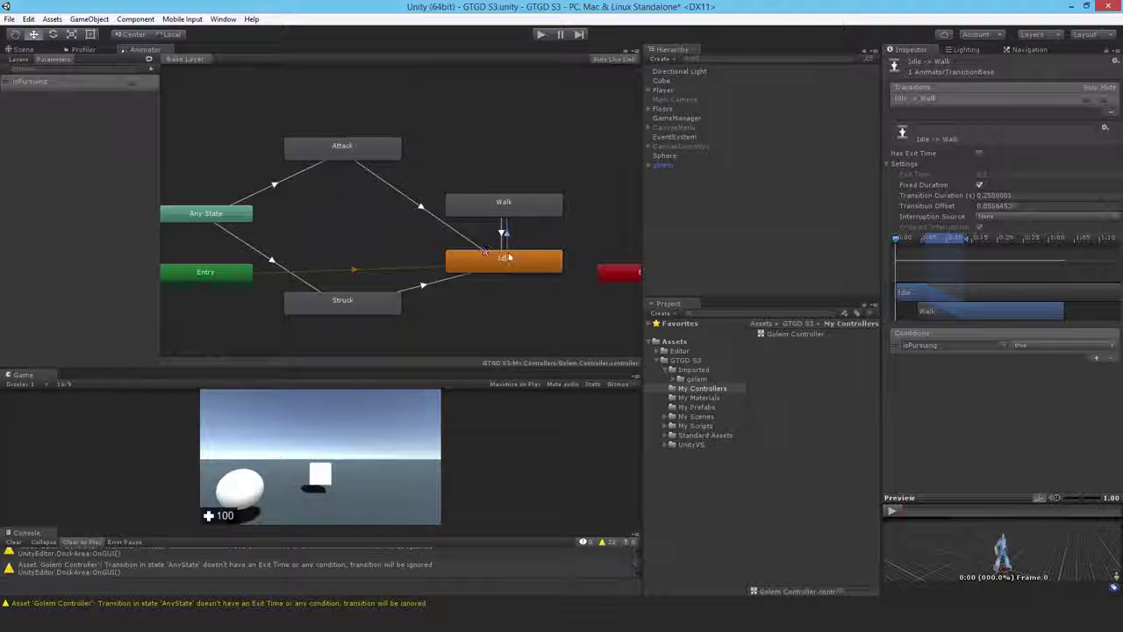
Preview the Walk→Idle transition and leave Has Exit Time unticked so it switches immediately.
{"action": "left_click", "coordinate": [504, 207]}
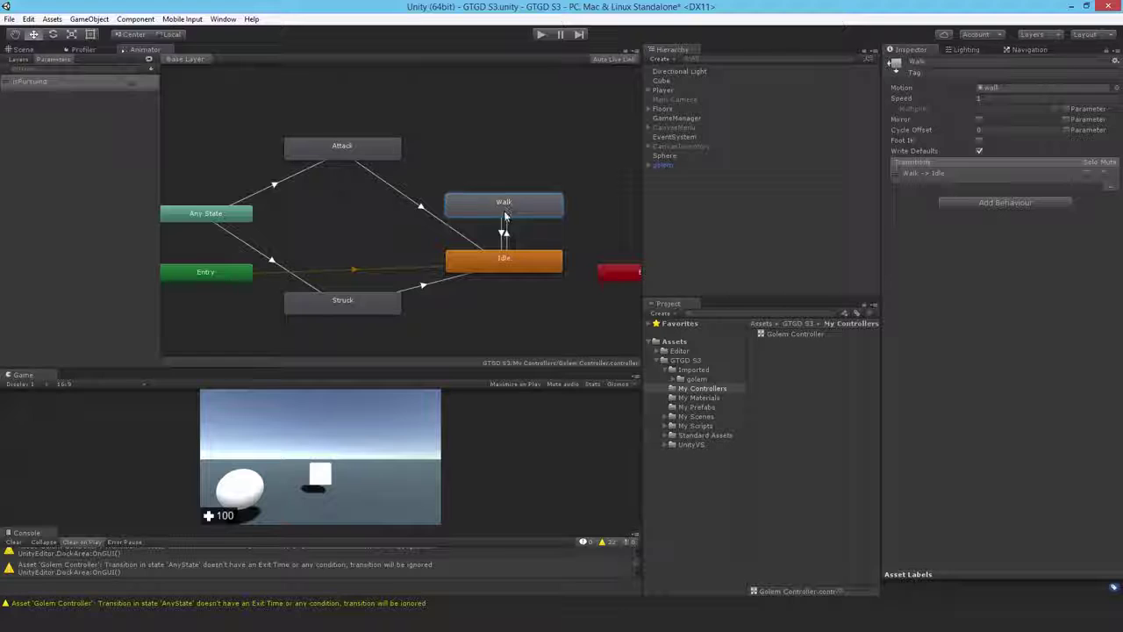
{"action": "left_click", "coordinate": [504, 227]}
{"action": "left_click", "coordinate": [504, 211]}
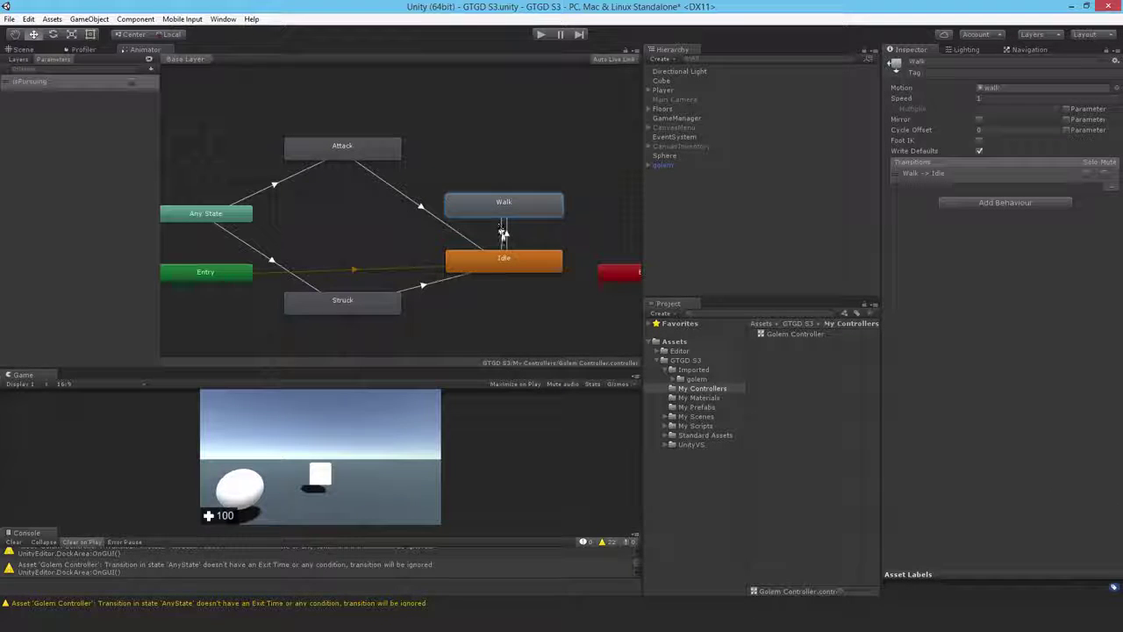
{"action": "left_click", "coordinate": [504, 230]}
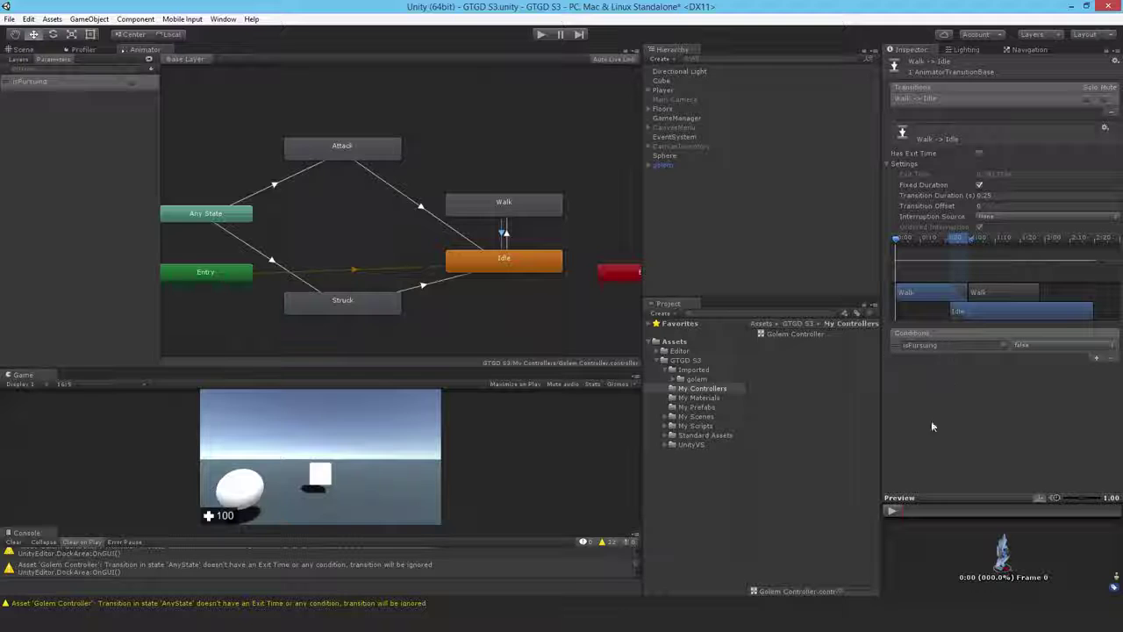
{"action": "left_click", "coordinate": [892, 510]}
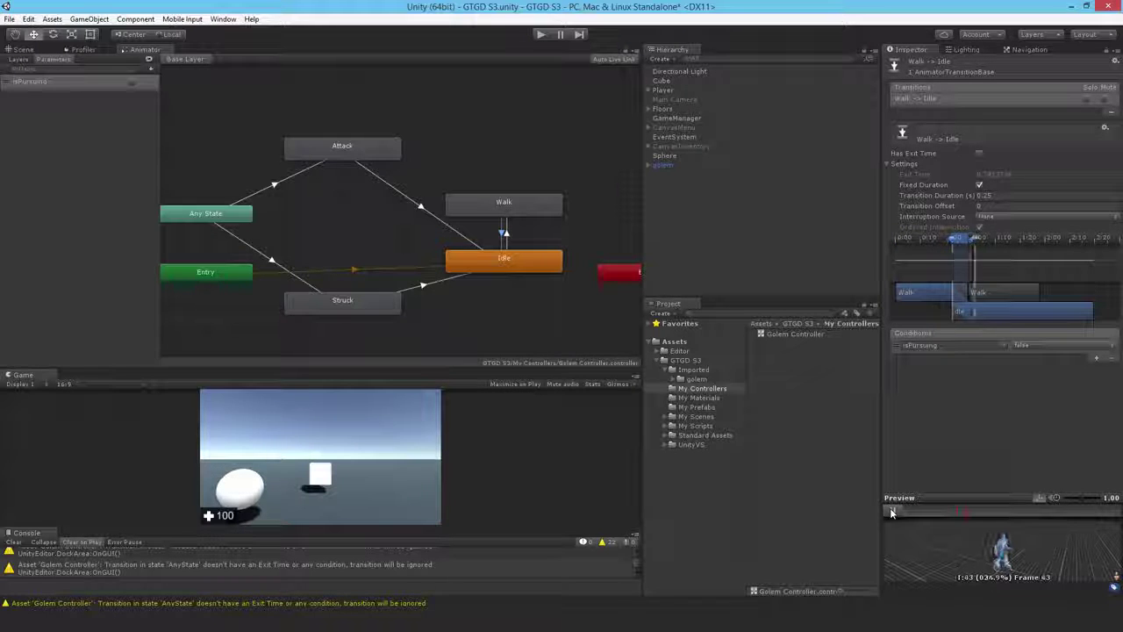
{"action": "left_click", "coordinate": [980, 154]}
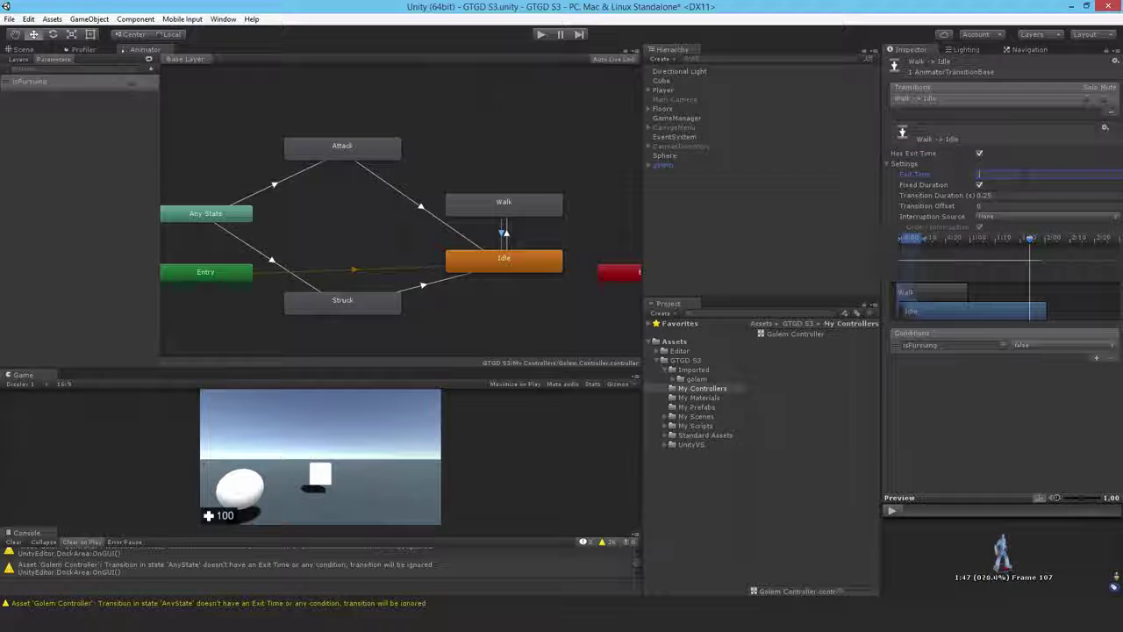
{"action": "left_click", "coordinate": [980, 154]}
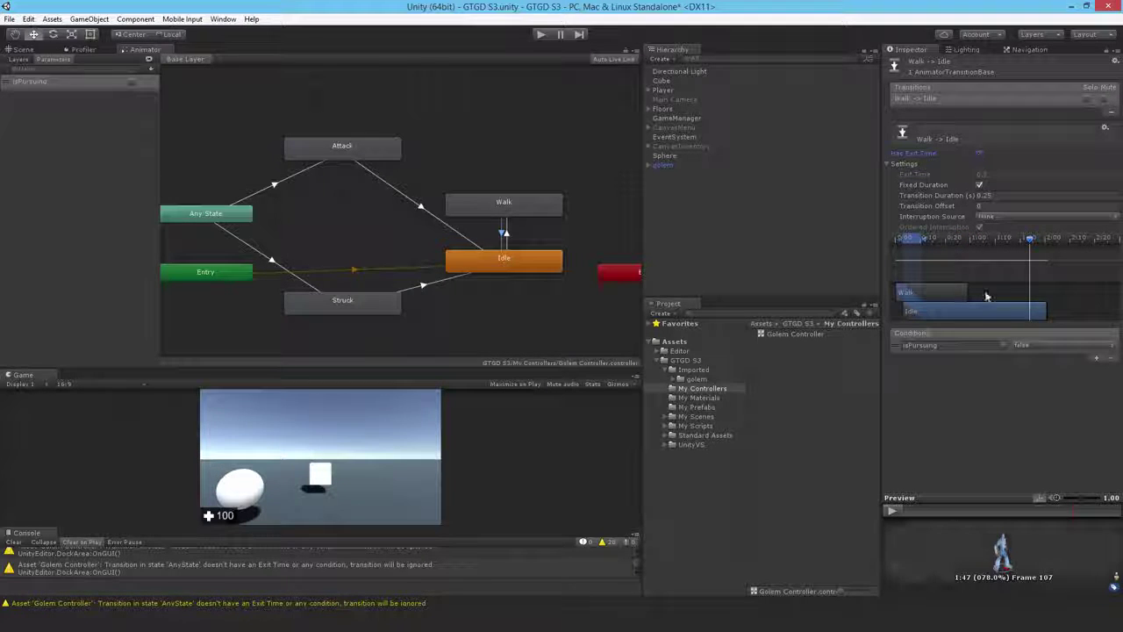
{"action": "left_click", "coordinate": [502, 235]}
{"action": "left_click", "coordinate": [501, 233]}
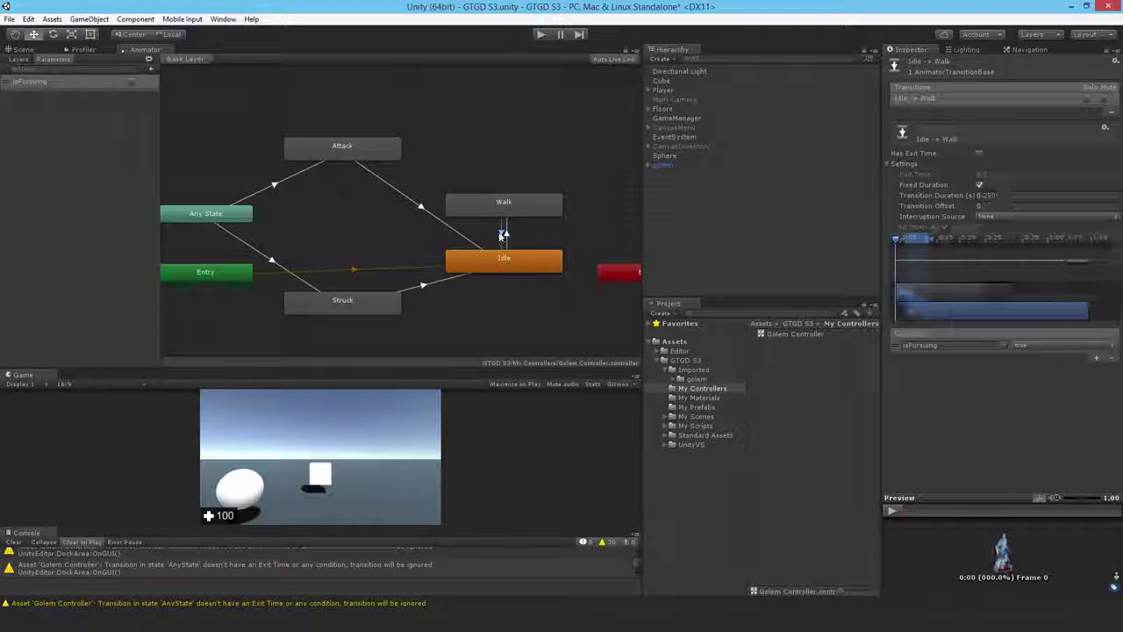
Inspect Attack→Idle and Struck→Idle, preview Struck→Idle, then select both Any State transitions.
{"action": "left_click", "coordinate": [420, 207]}
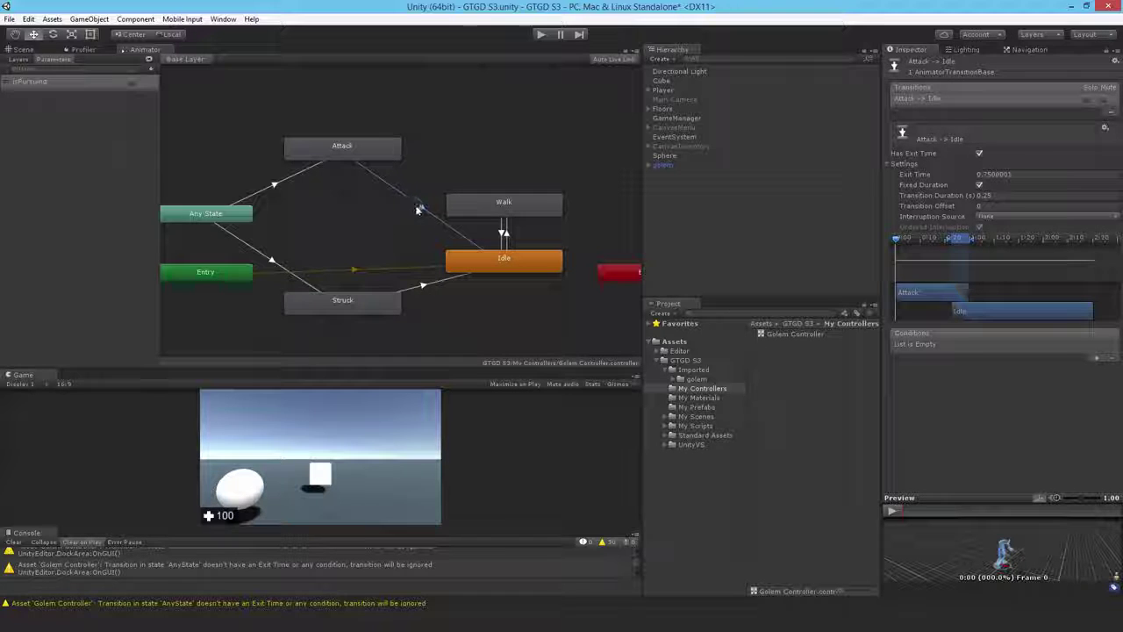
{"action": "left_click", "coordinate": [423, 284]}
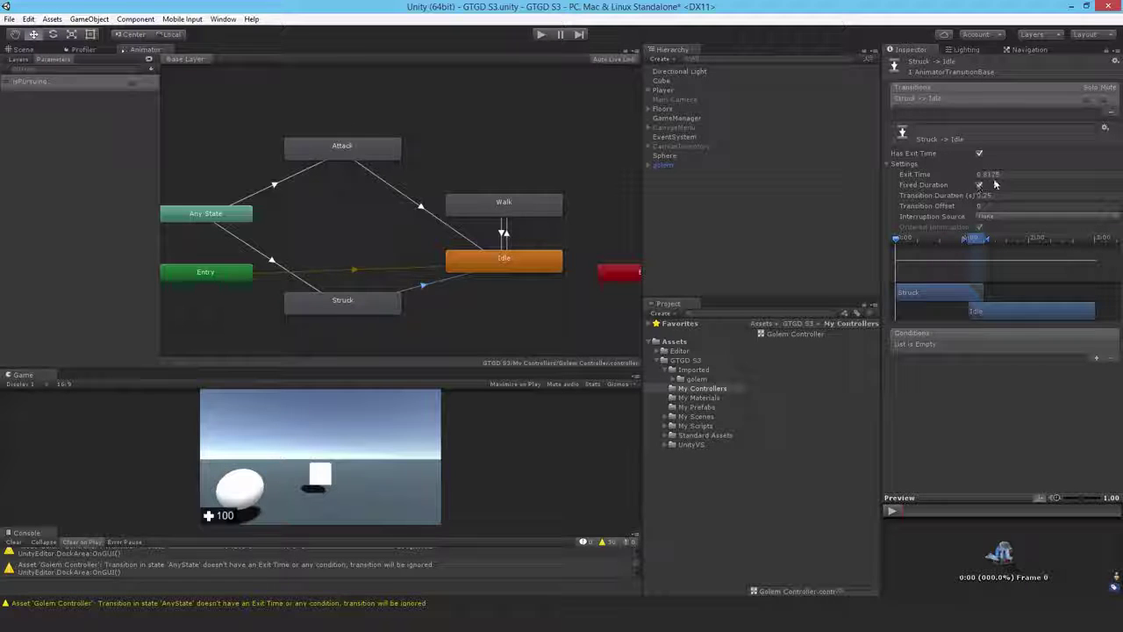
{"action": "left_click", "coordinate": [891, 511]}
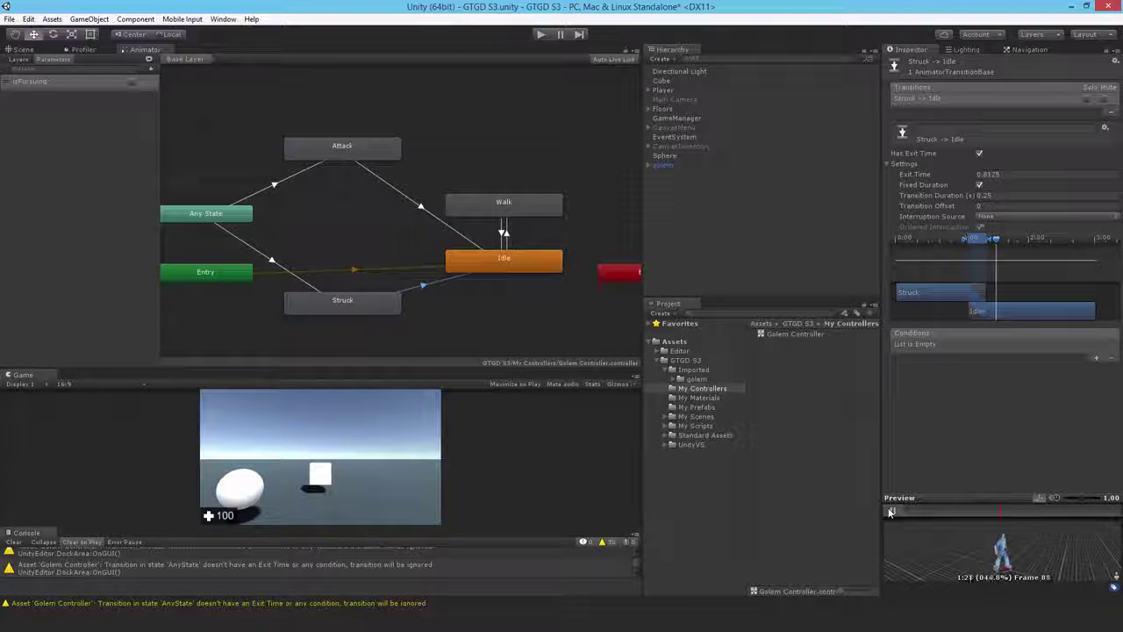
{"action": "left_click", "coordinate": [270, 259]}
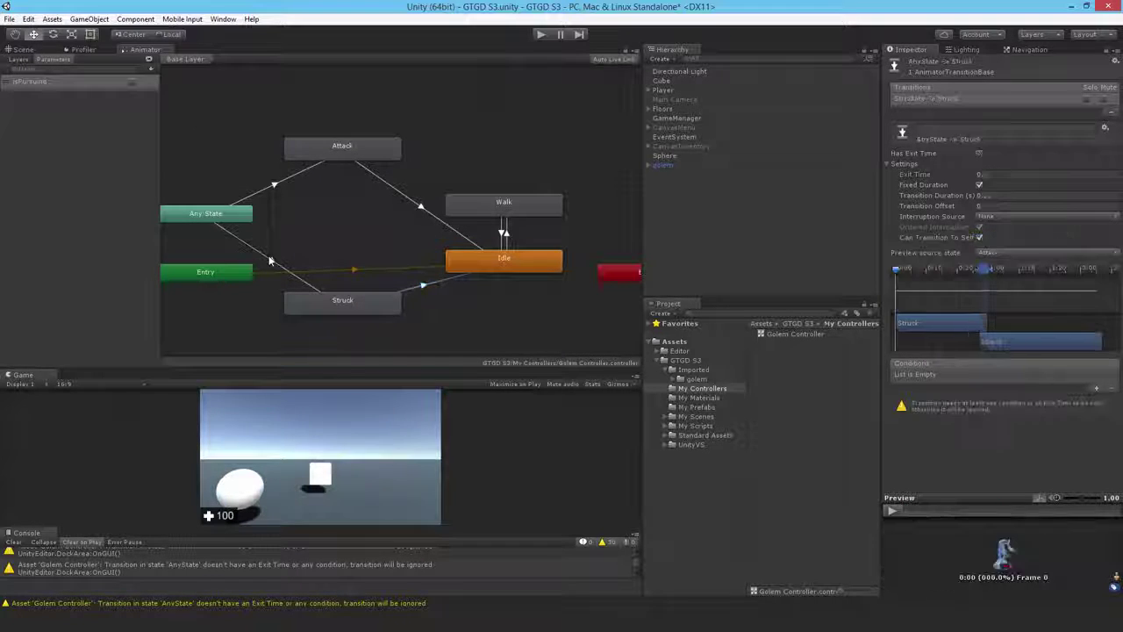
{"action": "left_click", "coordinate": [272, 182]}
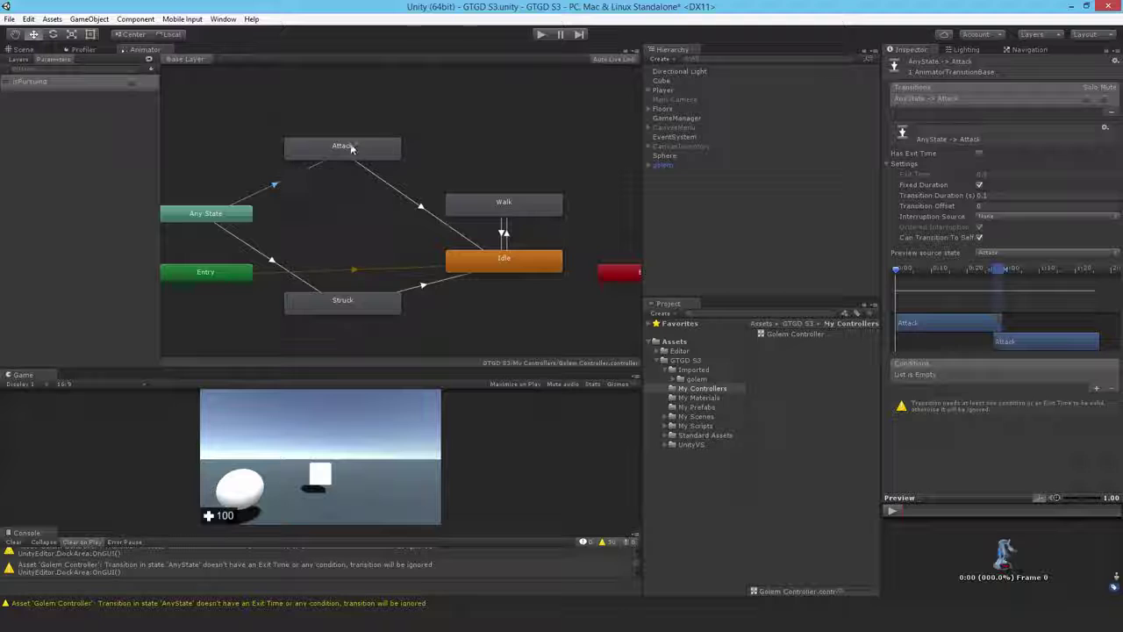
Add a Trigger parameter named Attack.
{"action": "middle_click_drag", "start_coordinate": [278, 146], "coordinate": [333, 166]}
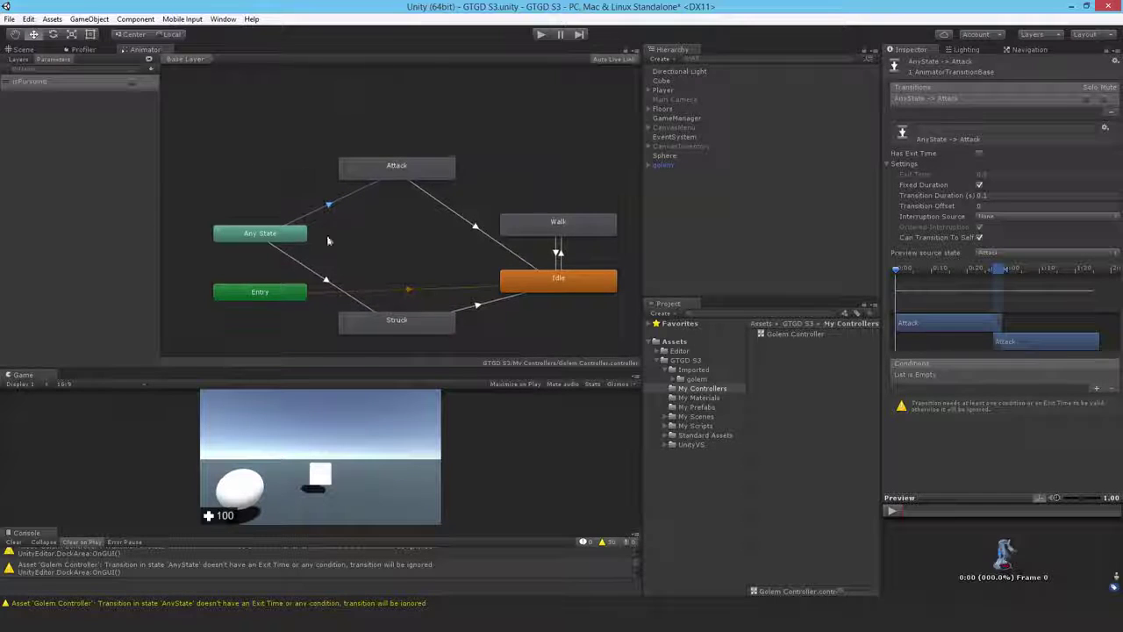
{"action": "left_click", "coordinate": [333, 207]}
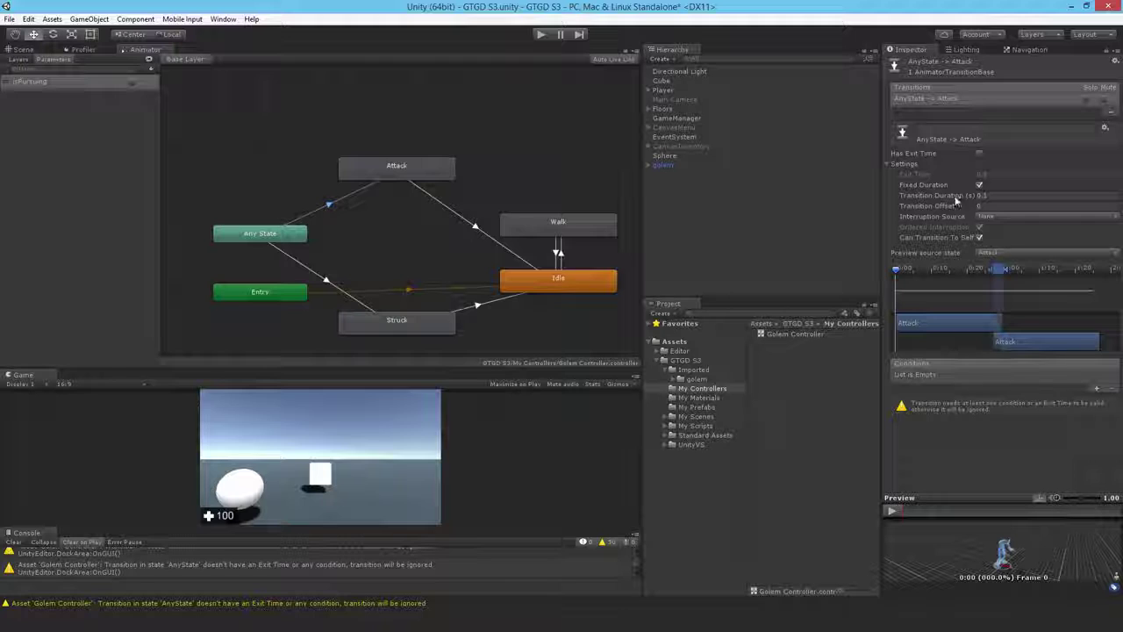
{"action": "left_click", "coordinate": [147, 67]}
{"action": "left_click", "coordinate": [179, 121]}
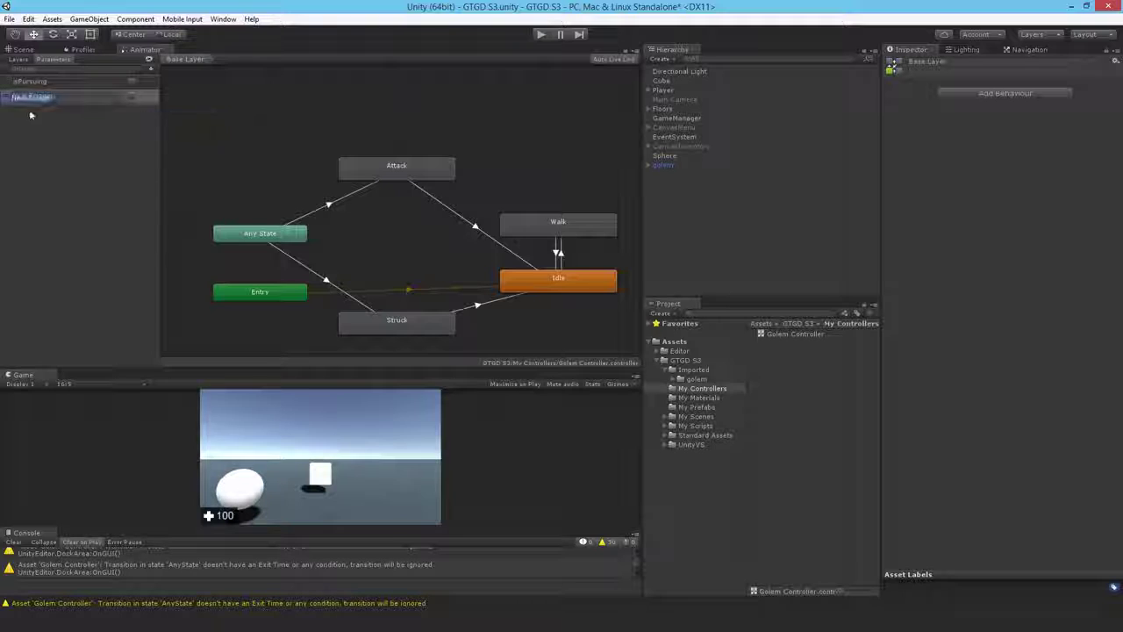
{"action": "type", "text": "Attack"}
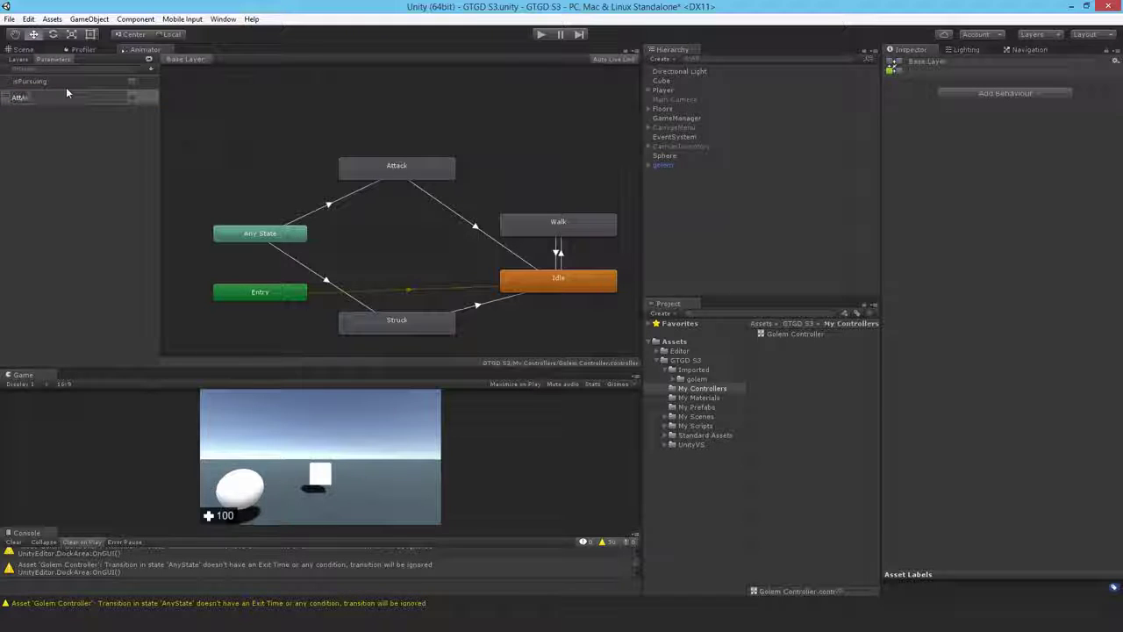
{"action": "key", "text": "Return"}
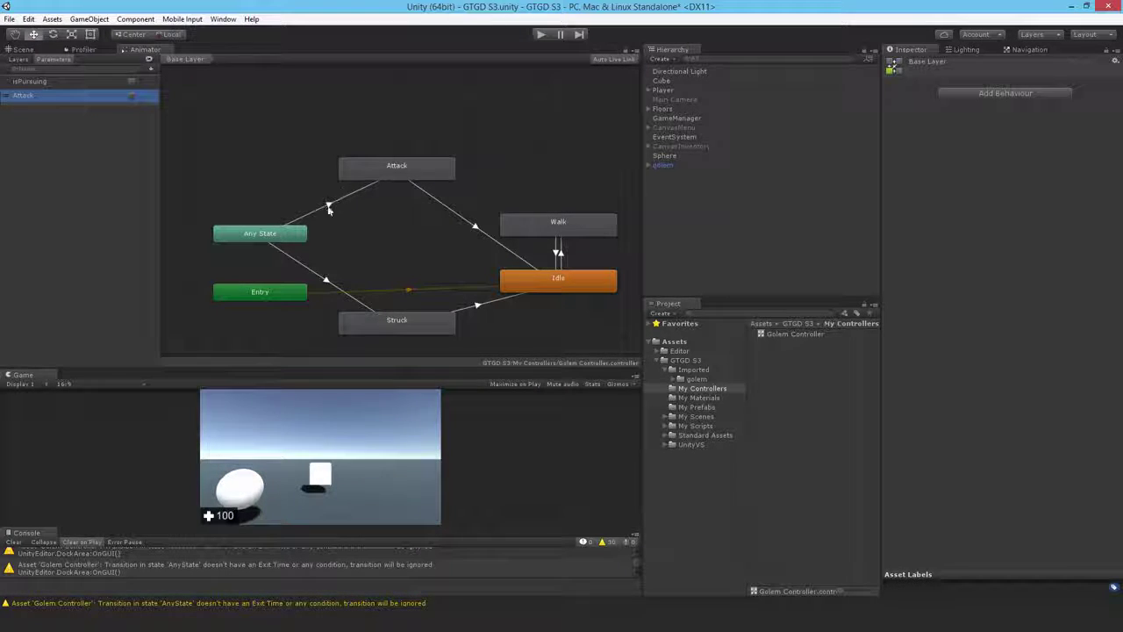
Set Attack as the condition on the Any State→Attack transition.
{"action": "left_click", "coordinate": [297, 218]}
{"action": "left_click", "coordinate": [1092, 390]}
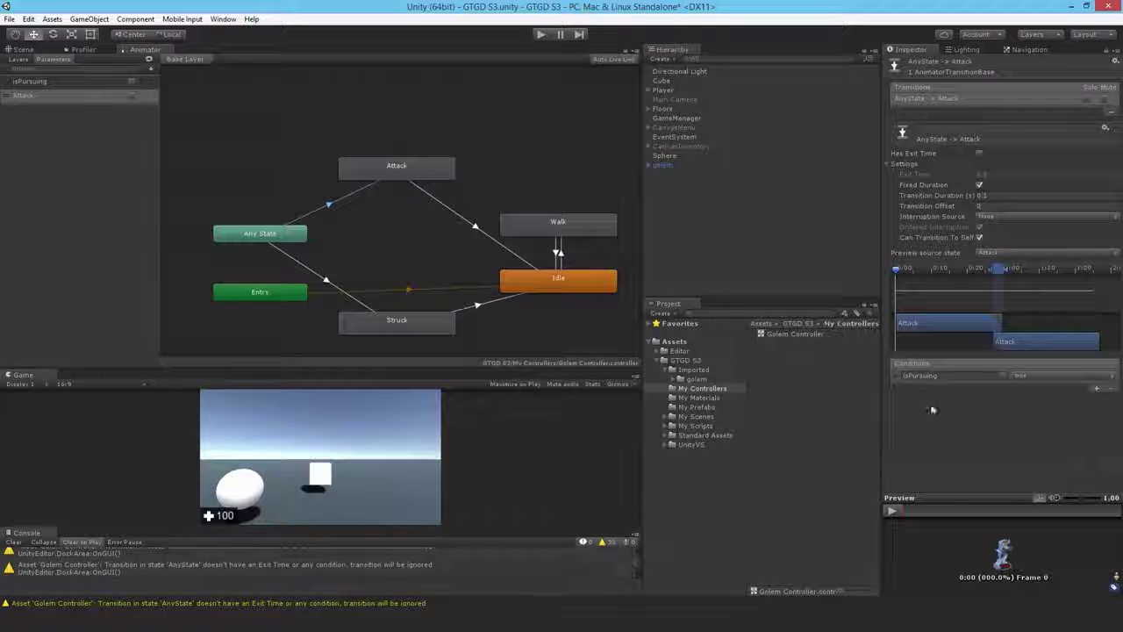
{"action": "left_click", "coordinate": [1005, 377]}
{"action": "left_click", "coordinate": [1018, 402]}
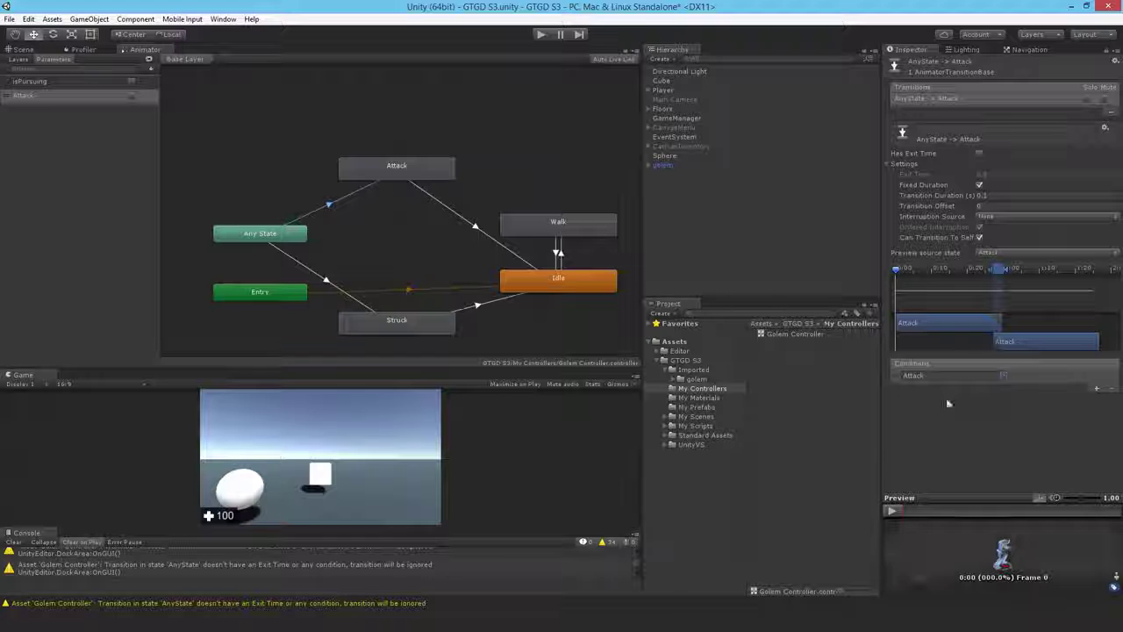
Add a second Trigger parameter named Struck.
{"action": "left_click", "coordinate": [151, 70]}
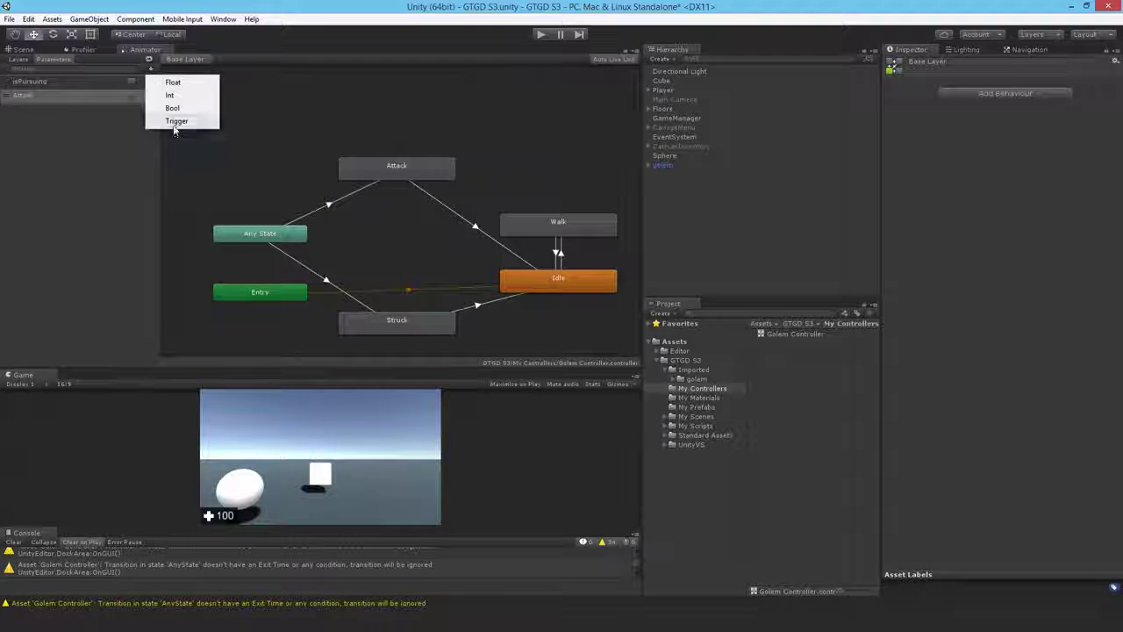
{"action": "left_click", "coordinate": [175, 123]}
{"action": "type", "text": "Struck"}
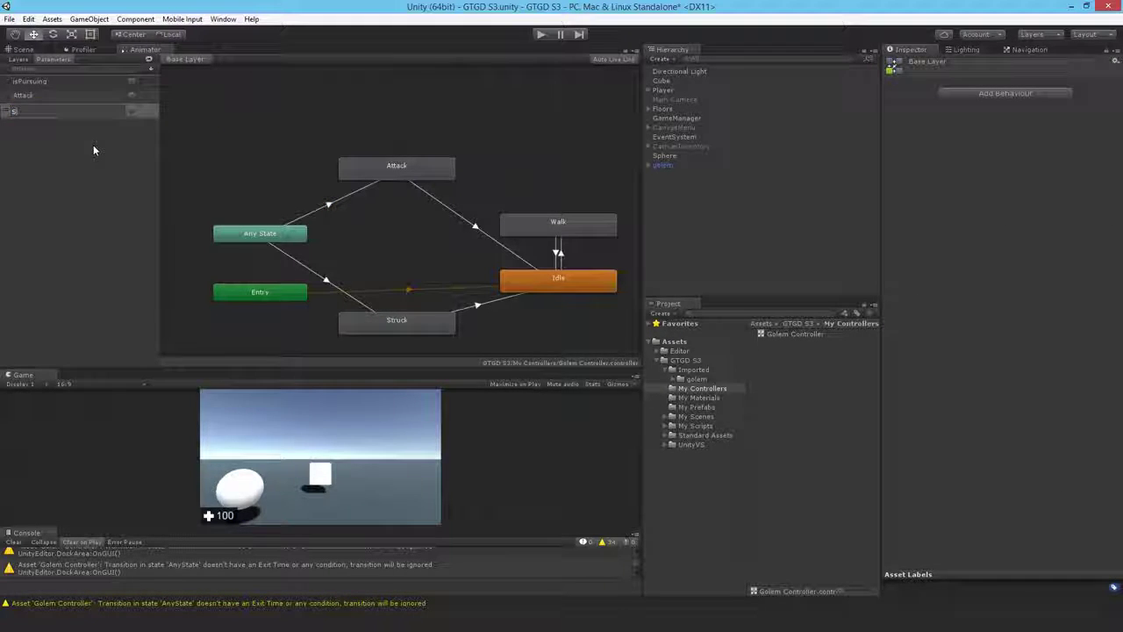
{"action": "key", "text": "Return"}
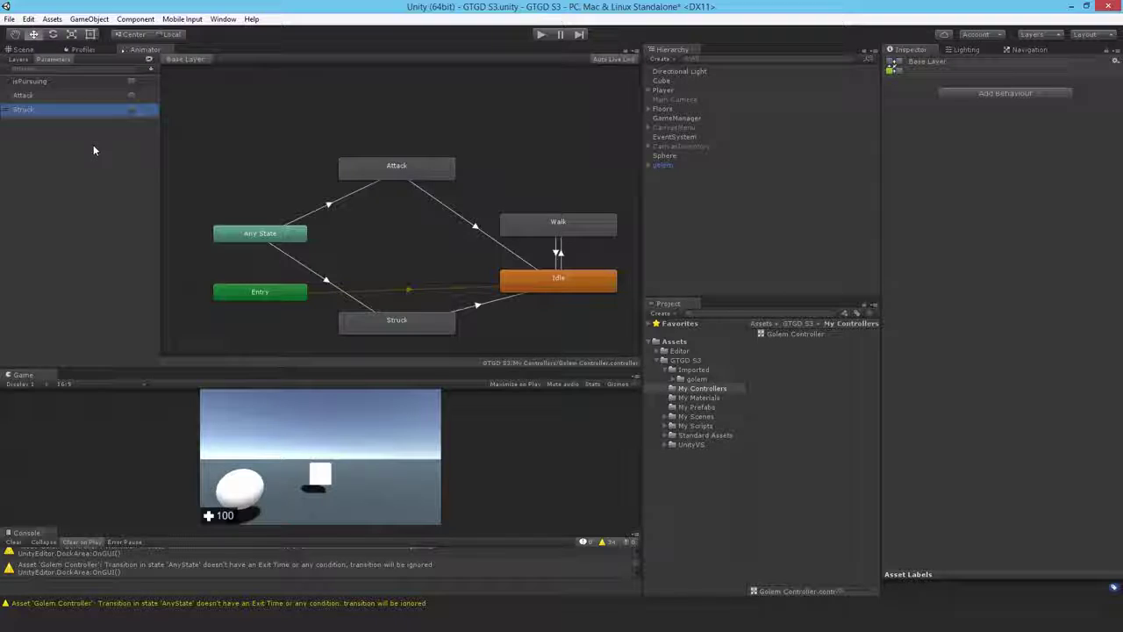
Set Struck as the condition on Any State→Struck, then select the Struck state.
{"action": "left_click", "coordinate": [325, 280]}
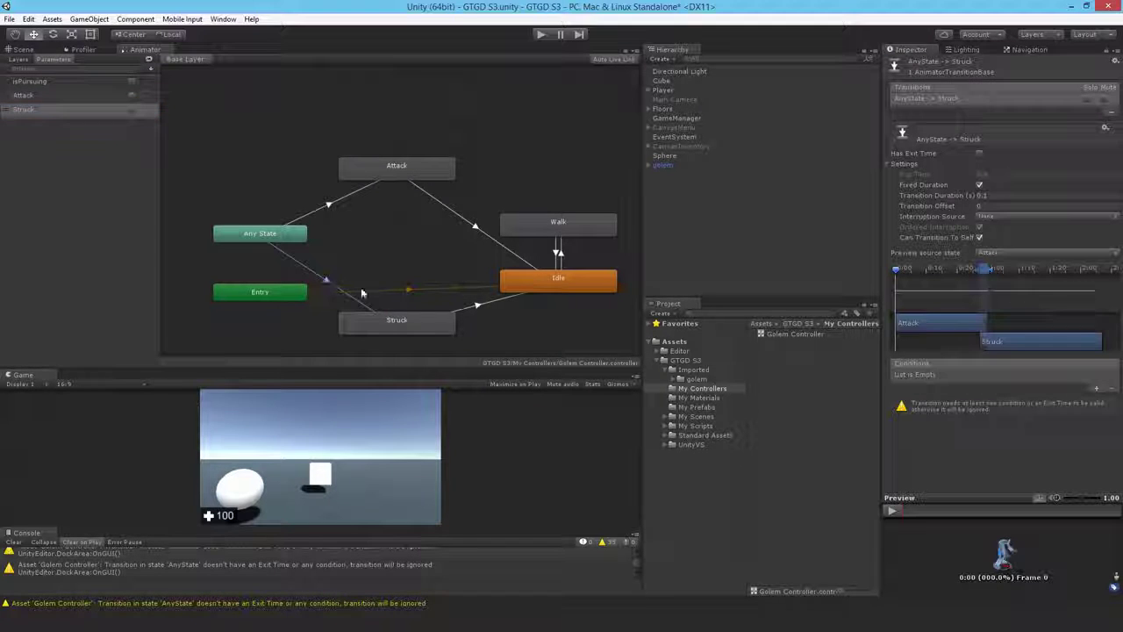
{"action": "left_click", "coordinate": [1096, 388]}
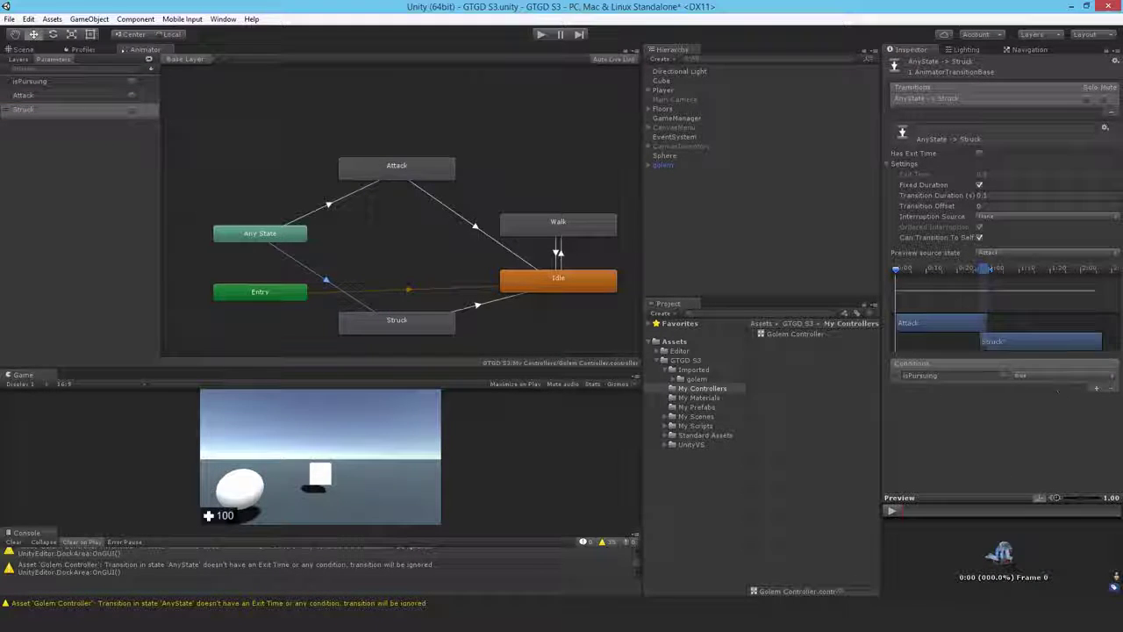
{"action": "left_click", "coordinate": [1002, 376]}
{"action": "left_click", "coordinate": [1023, 413]}
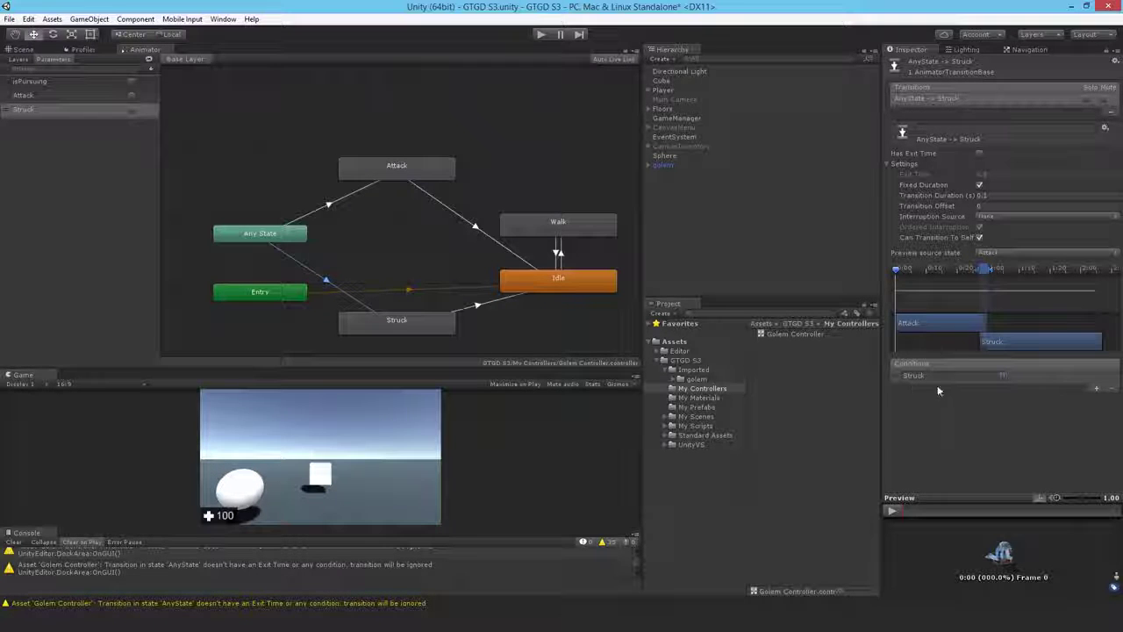
{"action": "left_click", "coordinate": [397, 323]}
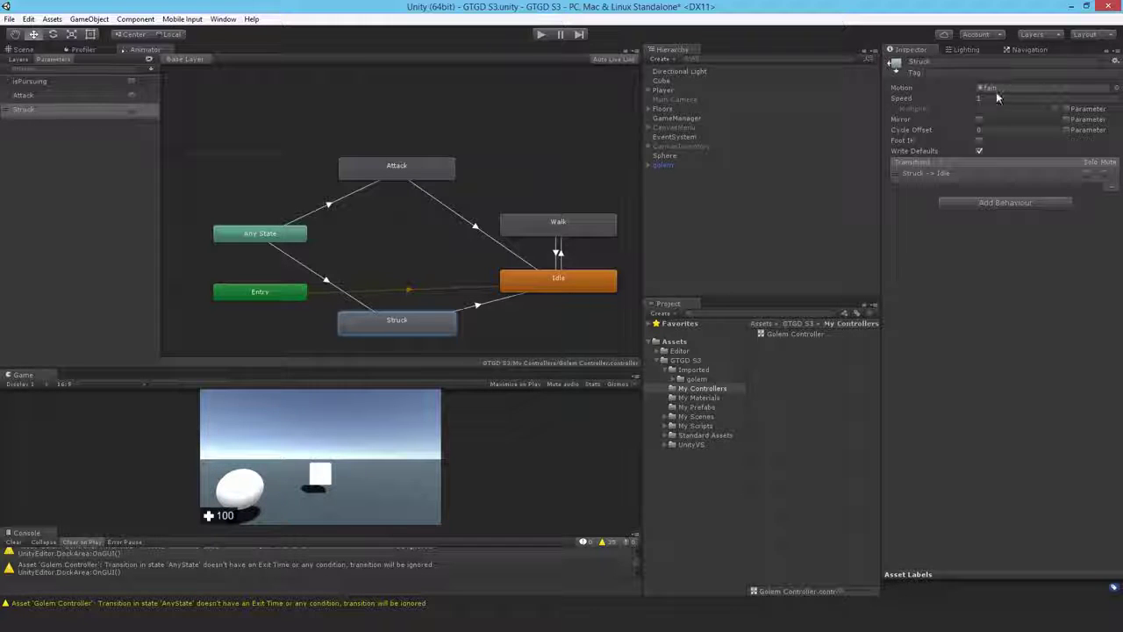
Review each transition's settings and save the scene with Ctrl+S.
{"action": "left_click", "coordinate": [474, 305]}
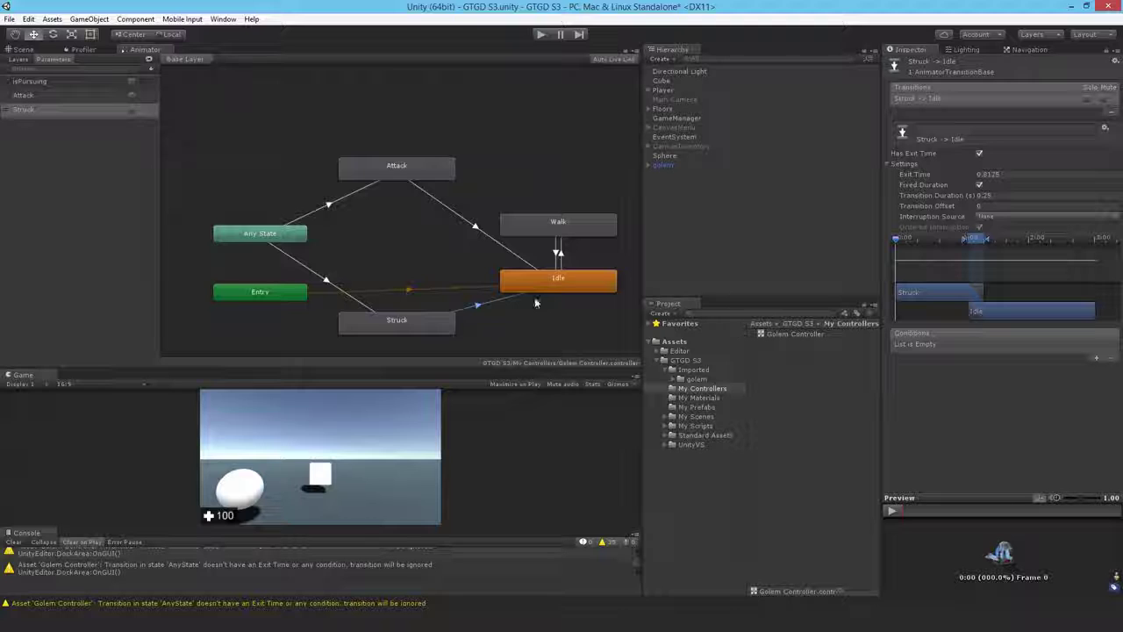
{"action": "left_click", "coordinate": [559, 256]}
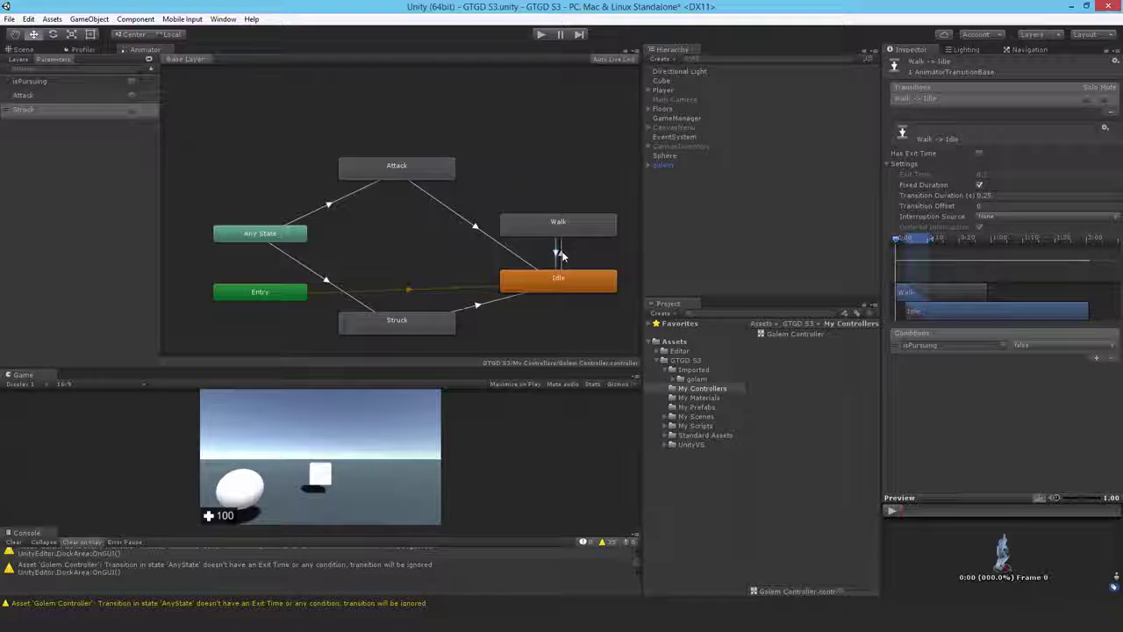
{"action": "left_click", "coordinate": [502, 250]}
{"action": "left_click", "coordinate": [315, 217]}
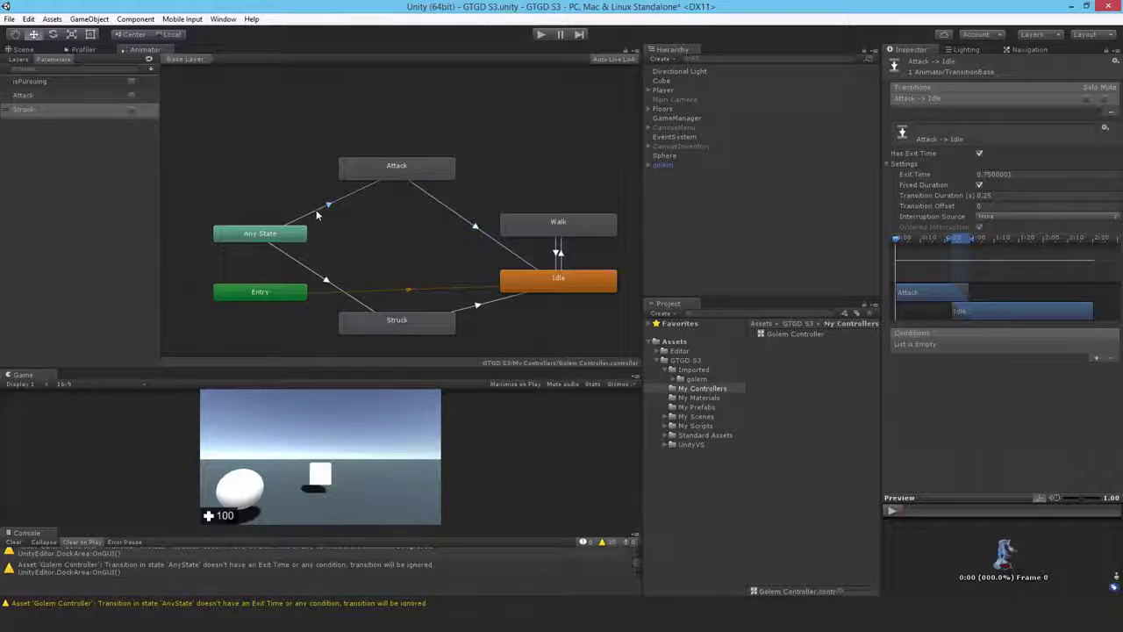
{"action": "left_click", "coordinate": [338, 290]}
{"action": "left_click", "coordinate": [473, 304]}
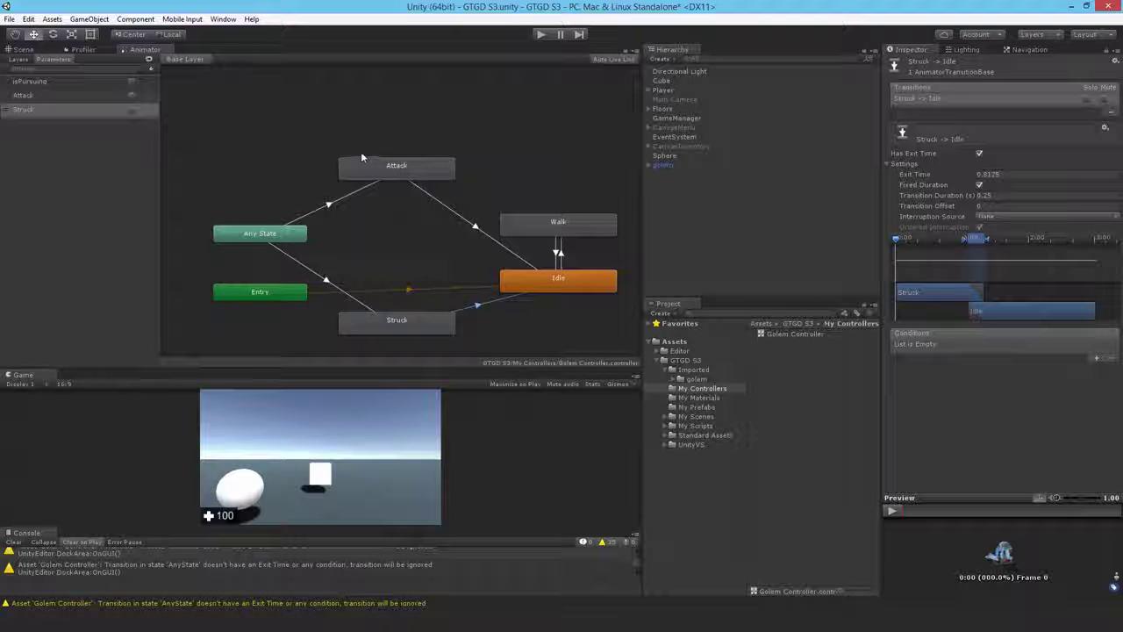
{"action": "key", "text": "ctrl+s"}
Select the golem in the scene and reopen its Golem Controller asset in the Animator.
{"action": "left_click", "coordinate": [22, 49]}
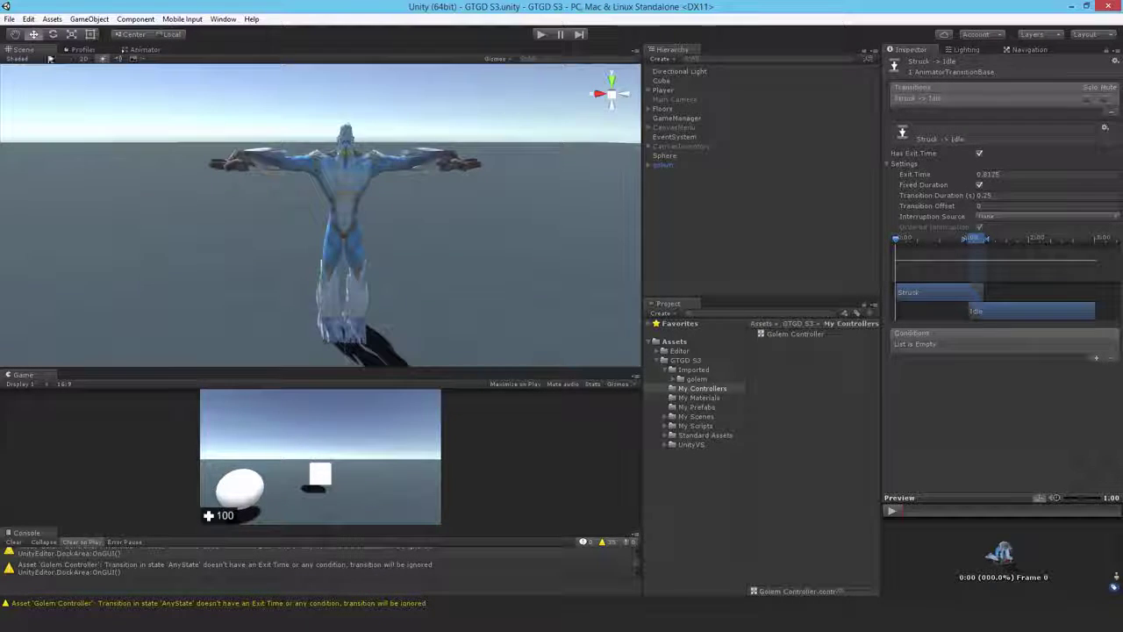
{"action": "left_click", "coordinate": [664, 165]}
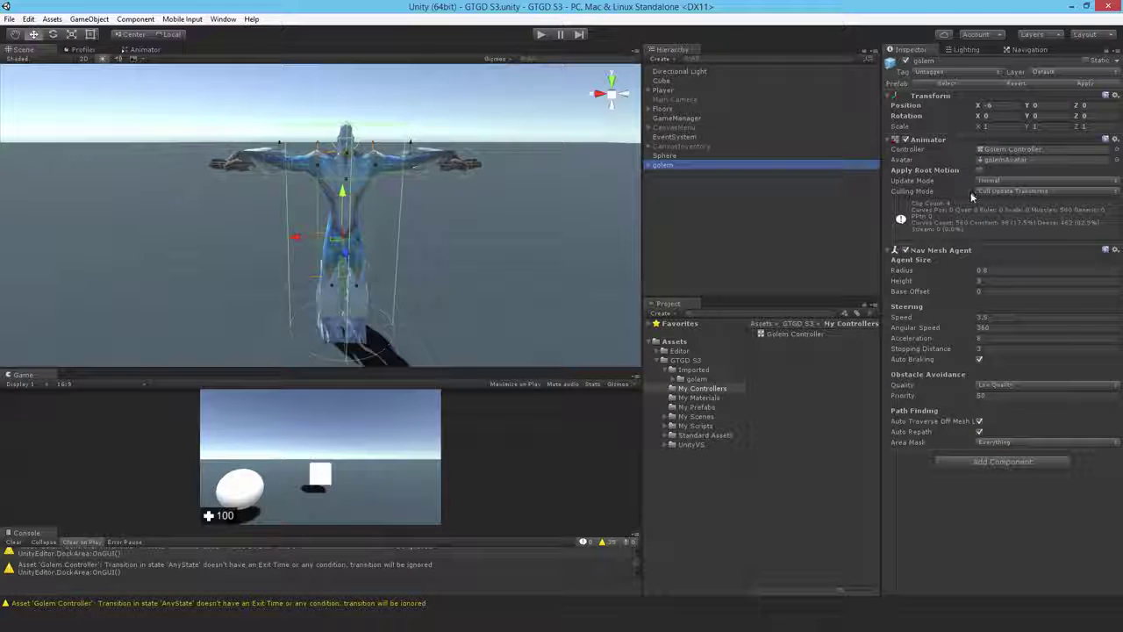
{"action": "left_click", "coordinate": [1022, 158]}
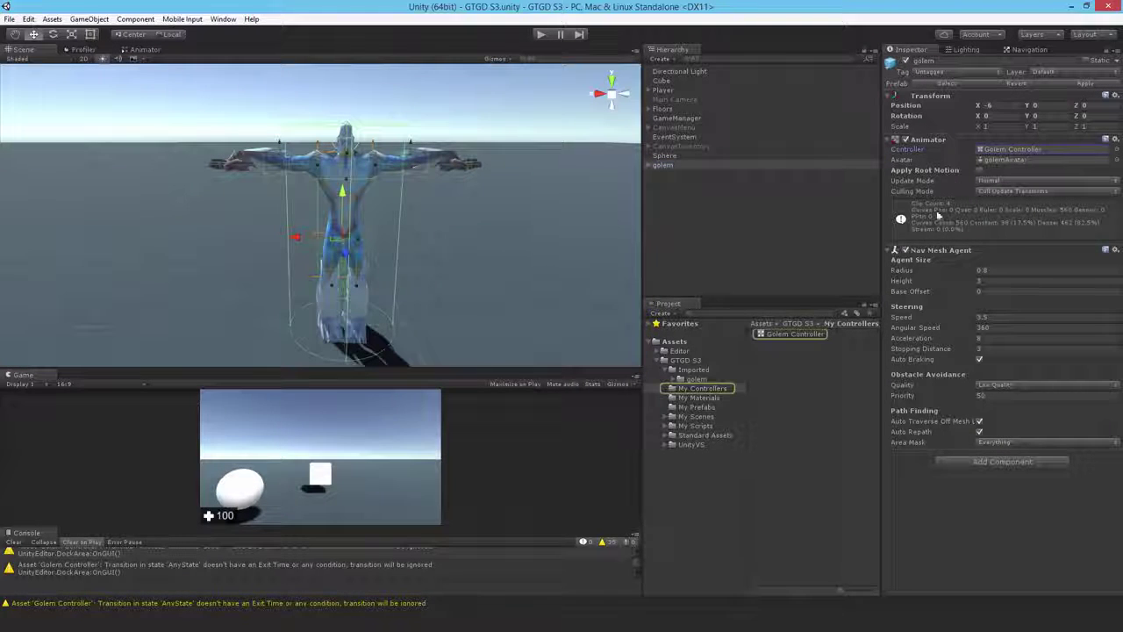
{"action": "left_click", "coordinate": [809, 334]}
{"action": "double_click", "coordinate": [809, 334]}
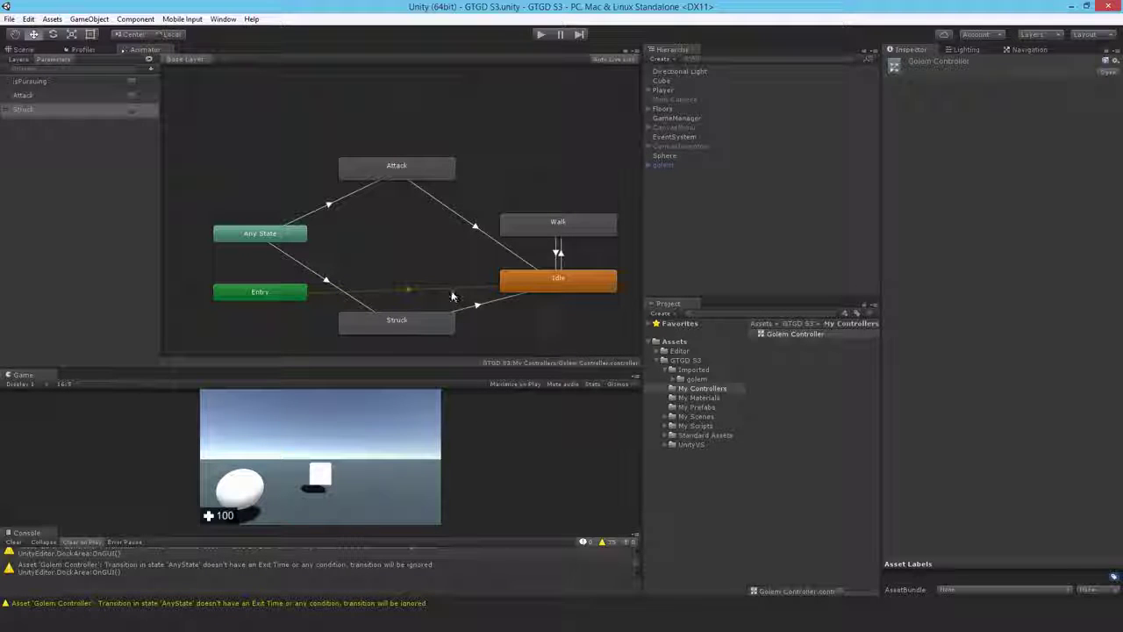
Return to the Scene tab, enlarge the Game view, and enter Play mode.
{"action": "left_click", "coordinate": [24, 49]}
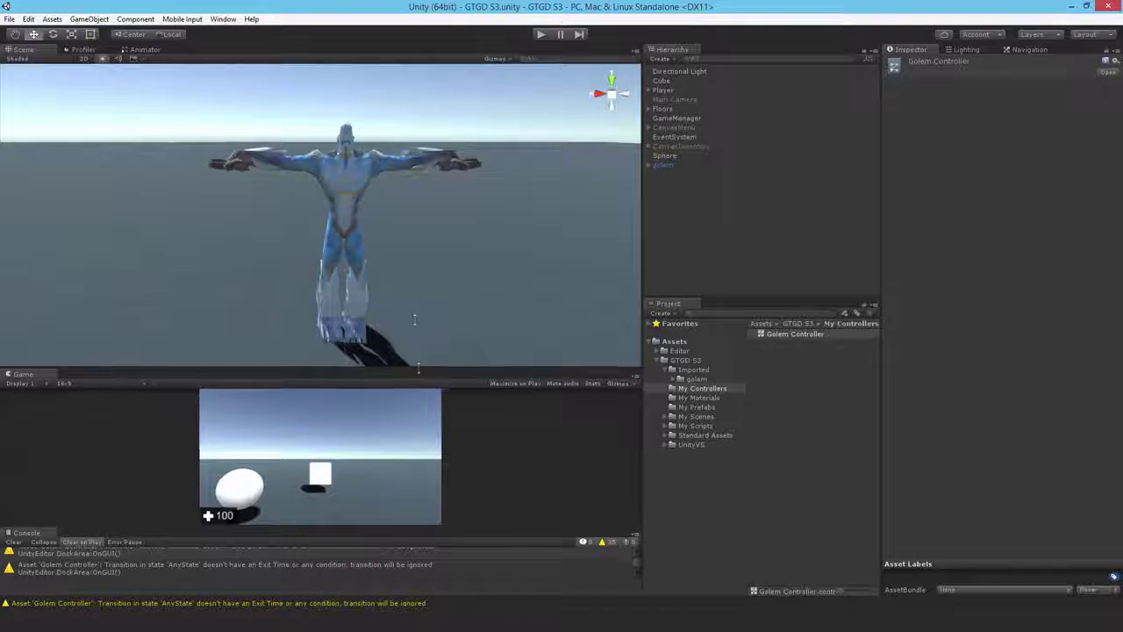
{"action": "left_click_drag", "start_coordinate": [419, 374], "coordinate": [415, 291]}
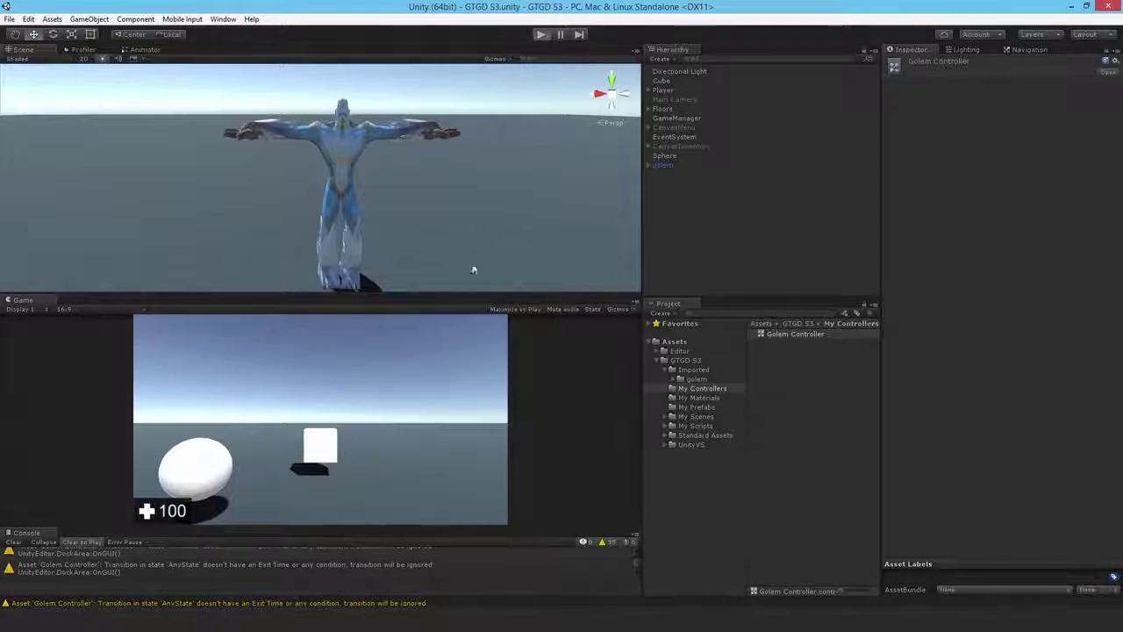
{"action": "key", "text": "ctrl+p"}
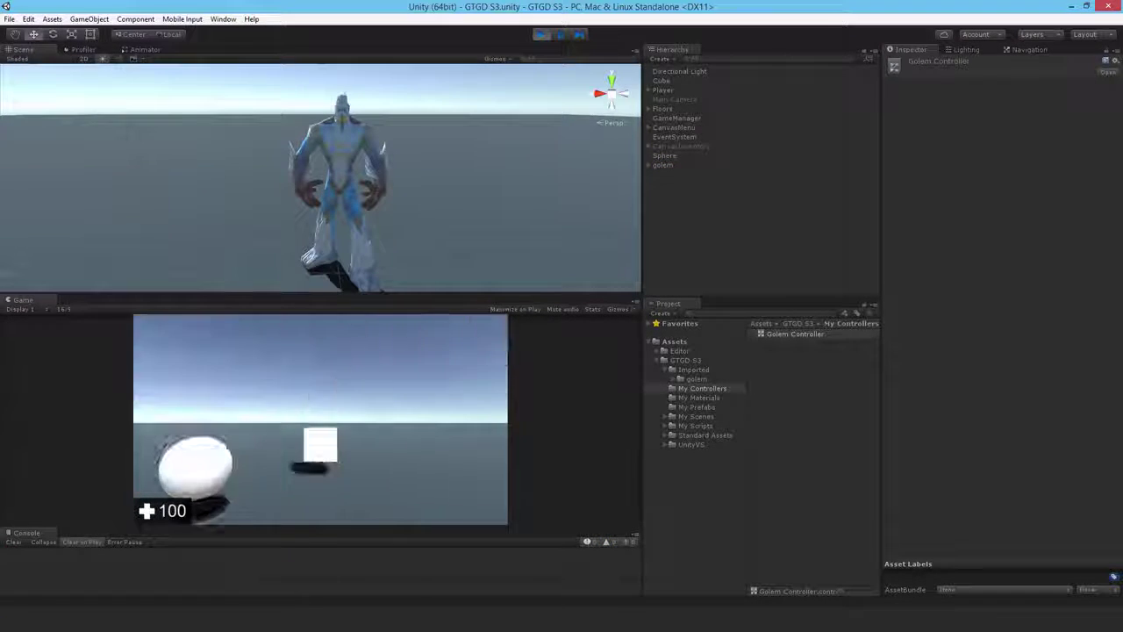
Walk the player close to the golem with W, S and A, then free the pointer.
{"action": "key", "text": "Escape"}
{"action": "key", "text": "w"}
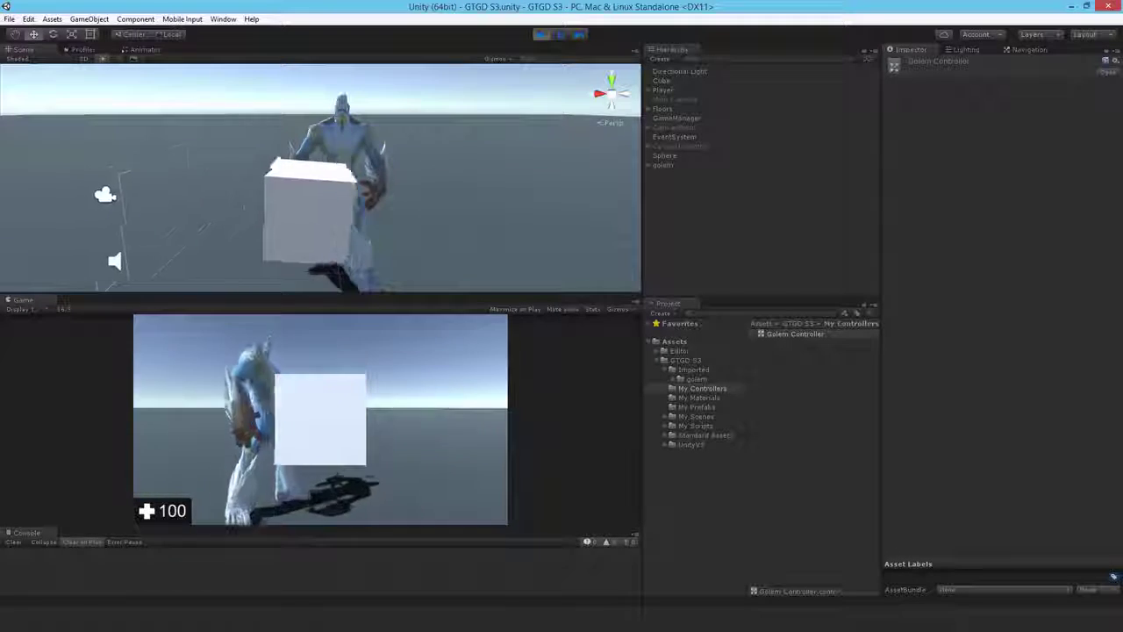
{"action": "key", "text": "s"}
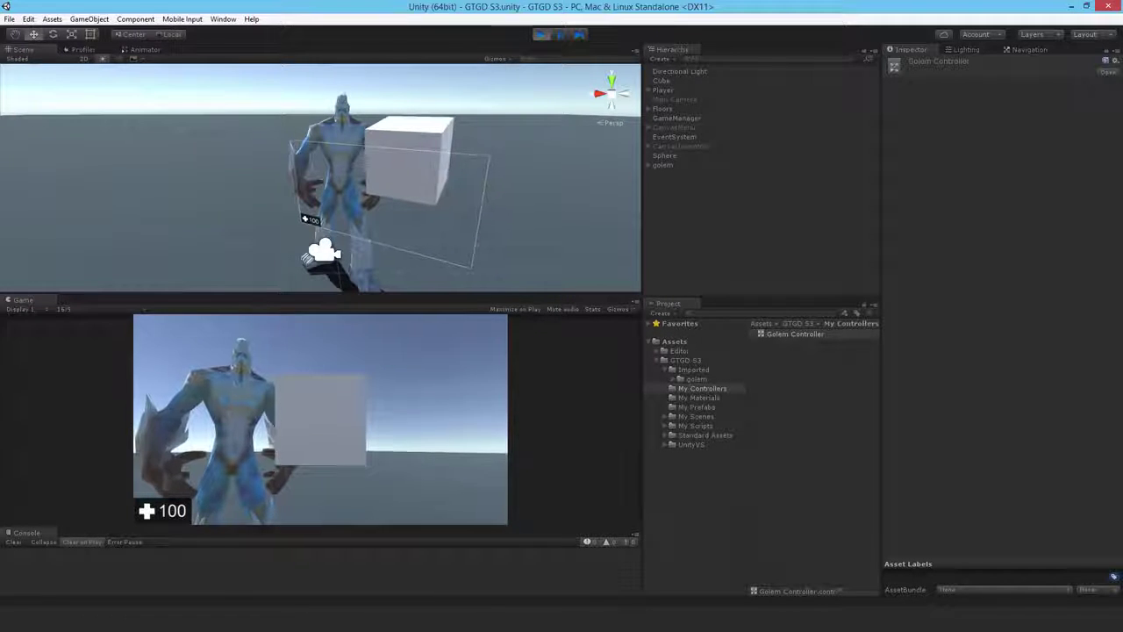
{"action": "key", "text": "a"}
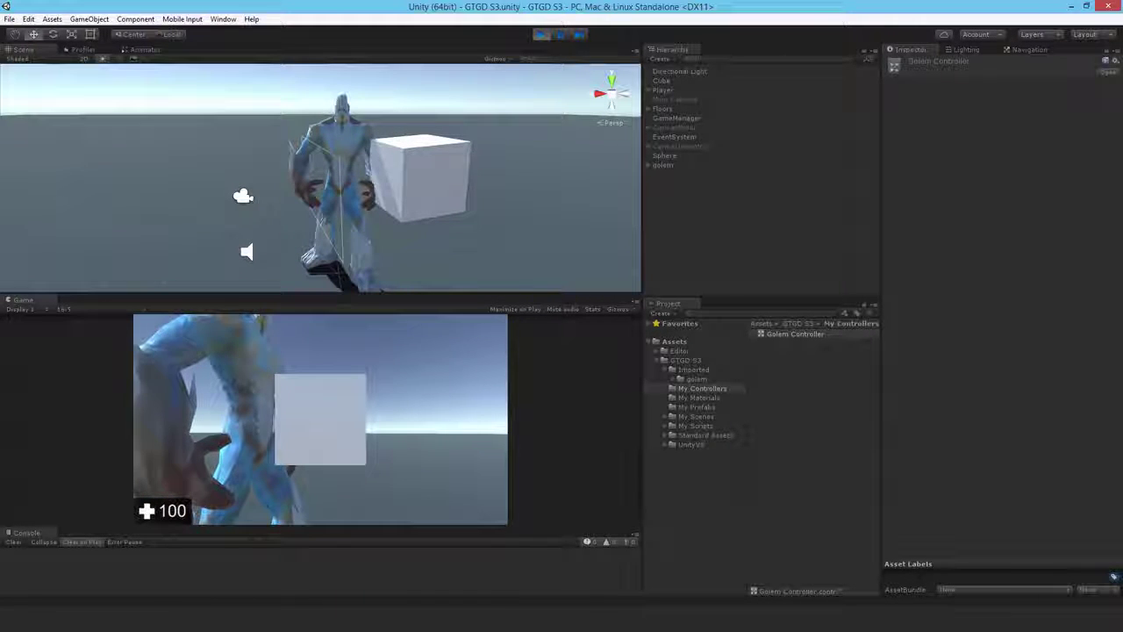
{"action": "key", "text": "Escape"}
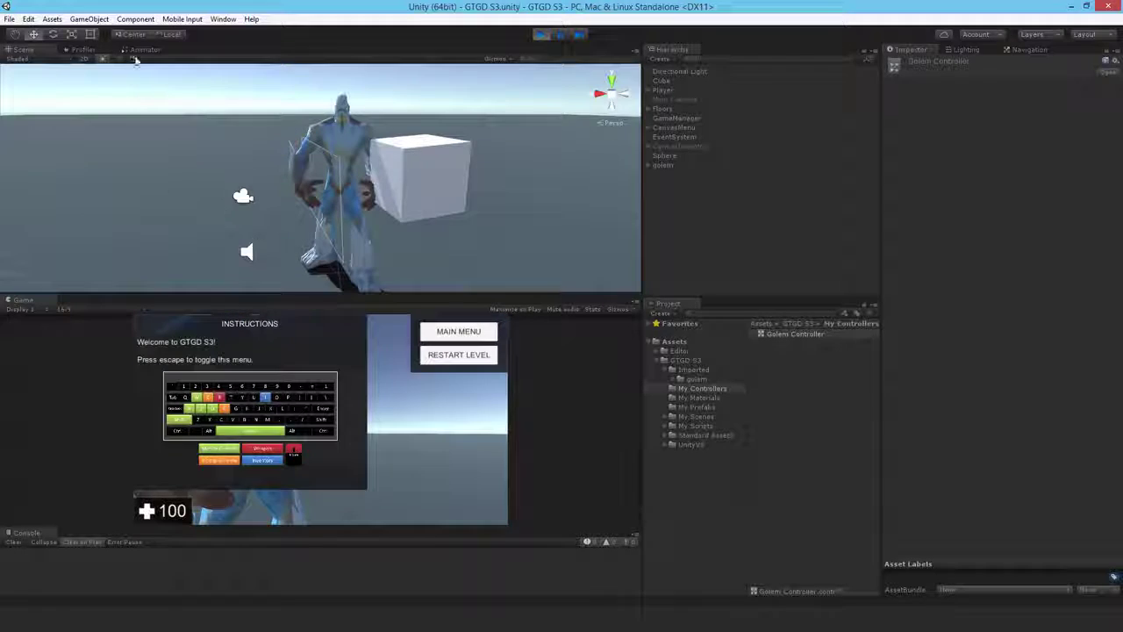
Select the golem and view its live Golem Controller graph with Entry and Struck visible.
{"action": "left_click", "coordinate": [140, 50]}
{"action": "left_click", "coordinate": [662, 165]}
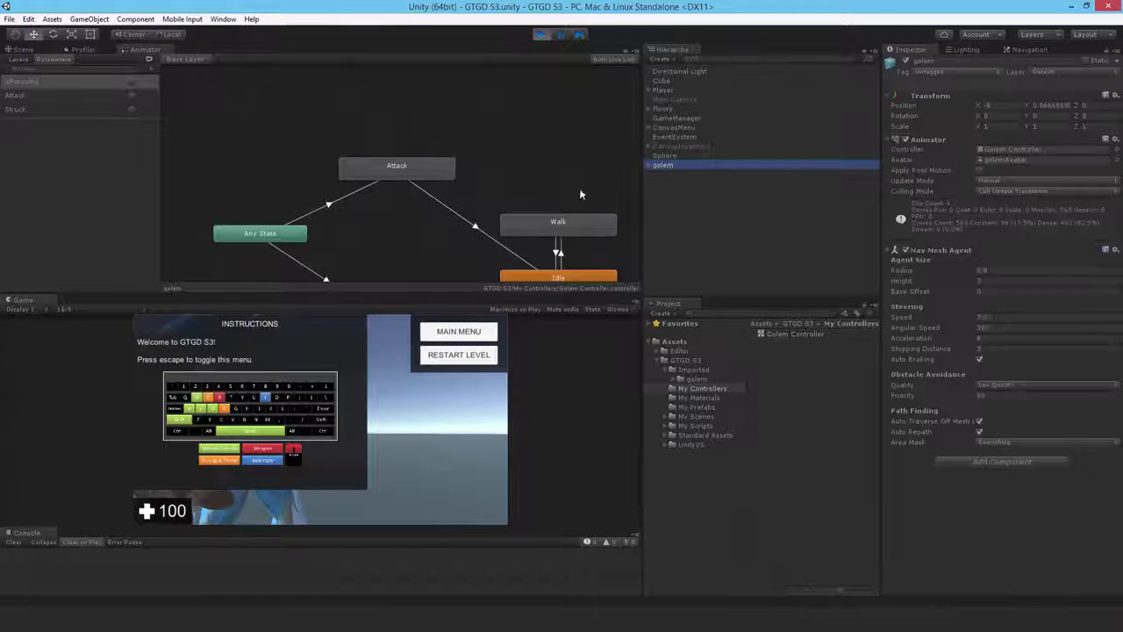
{"action": "double_click", "coordinate": [1020, 157]}
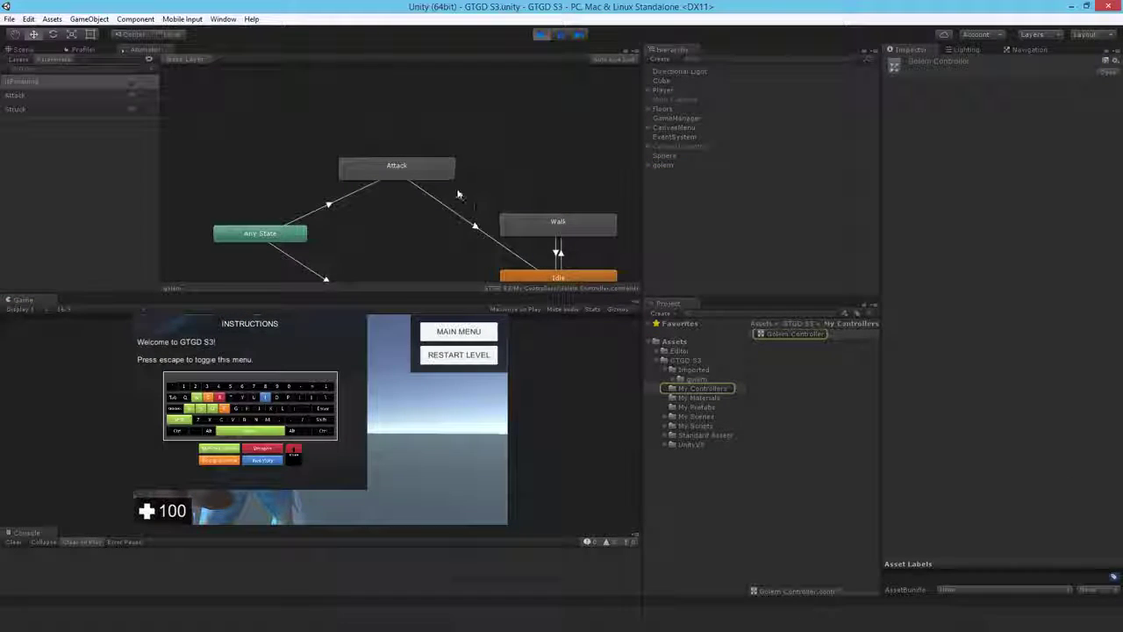
{"action": "middle_click_drag", "start_coordinate": [447, 253], "coordinate": [456, 192]}
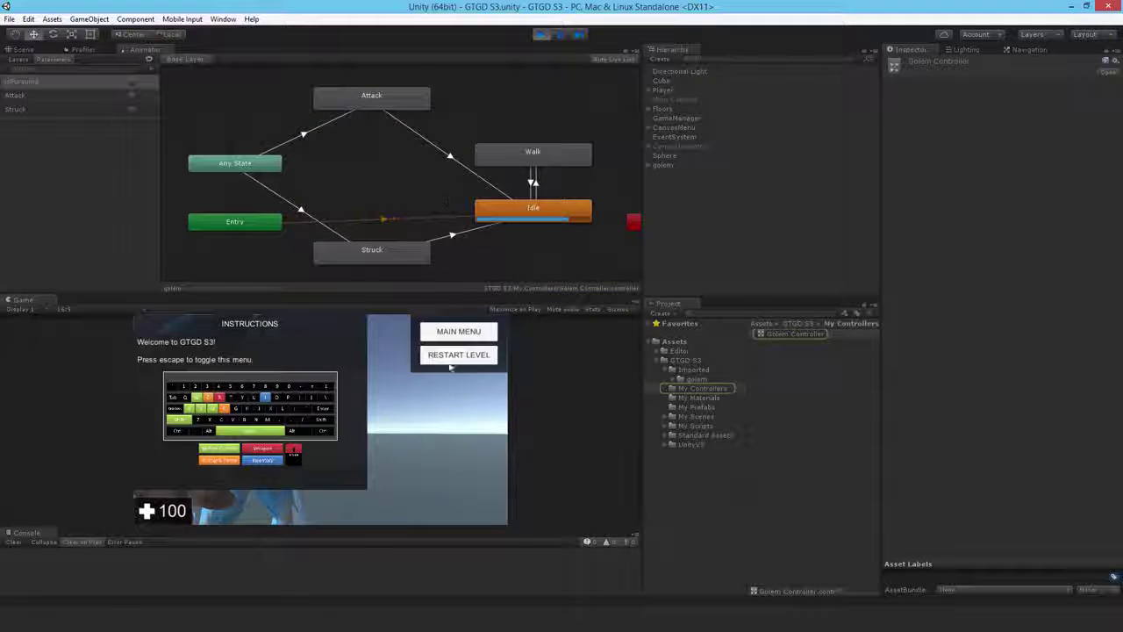
{"action": "key", "text": "Escape"}
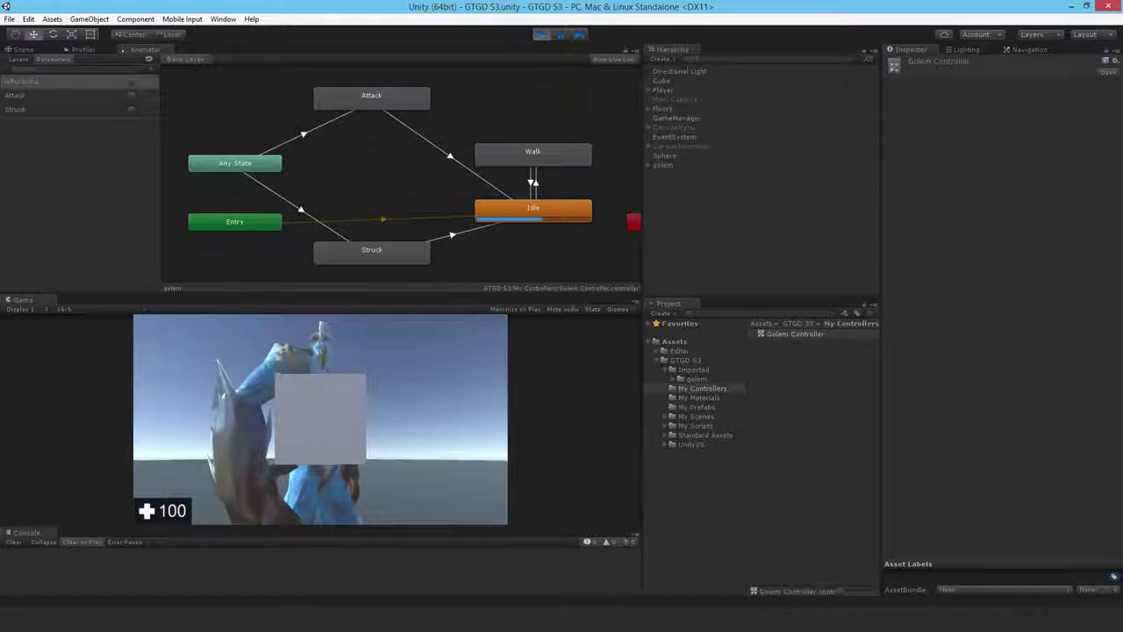
{"action": "key", "text": "Escape"}
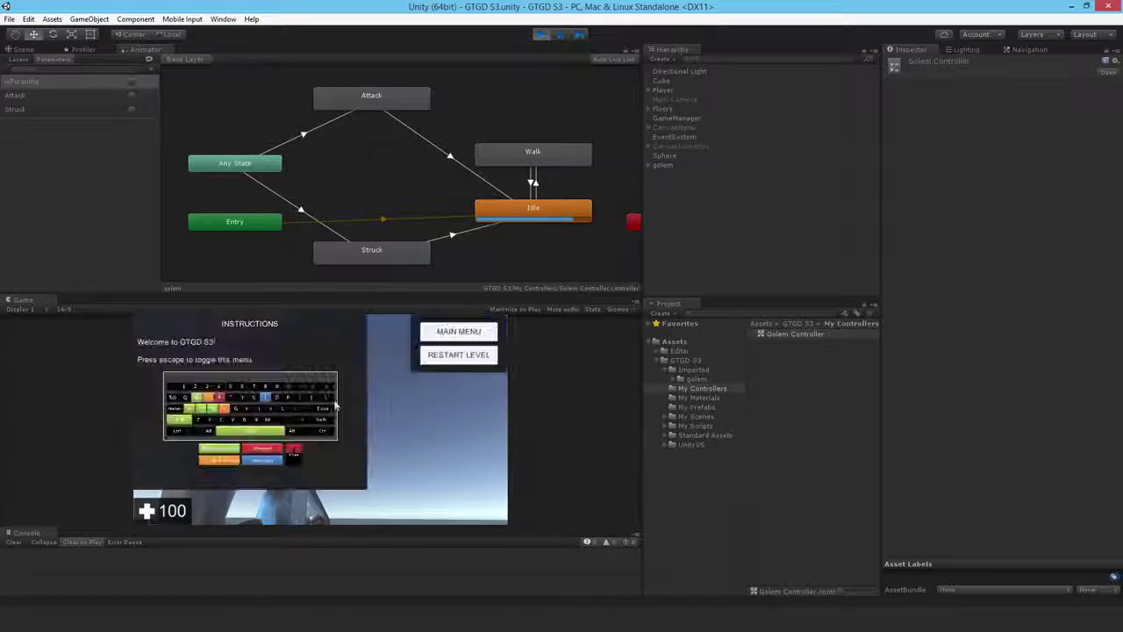
Tick isPursuing to drive the golem into Walk, then untick it to return to Idle.
{"action": "left_click", "coordinate": [128, 87]}
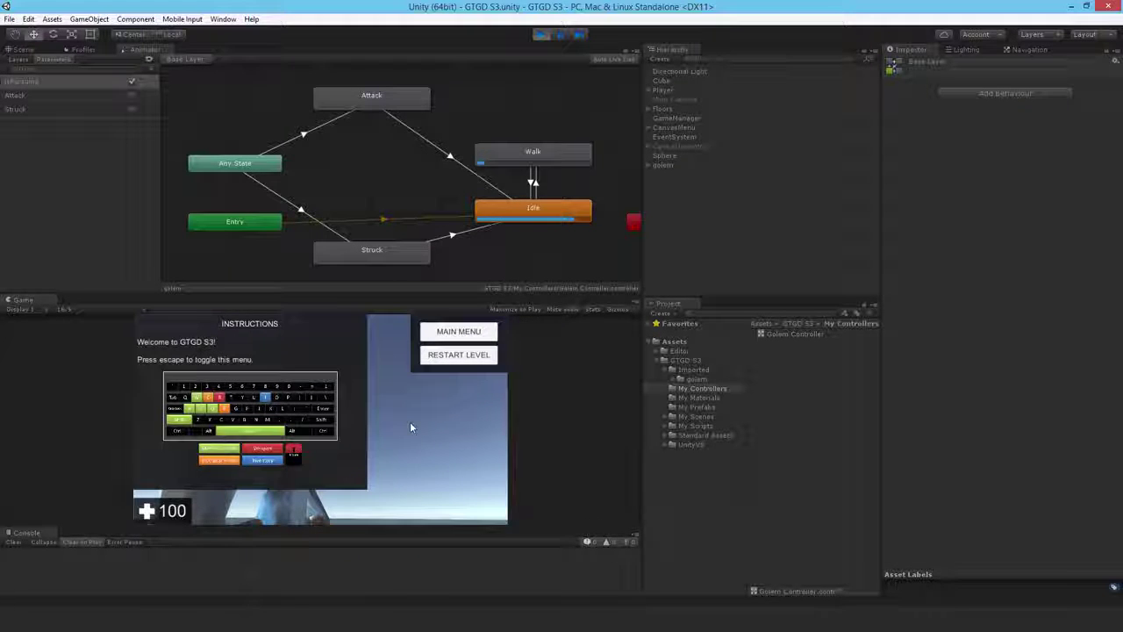
{"action": "key", "text": "Escape"}
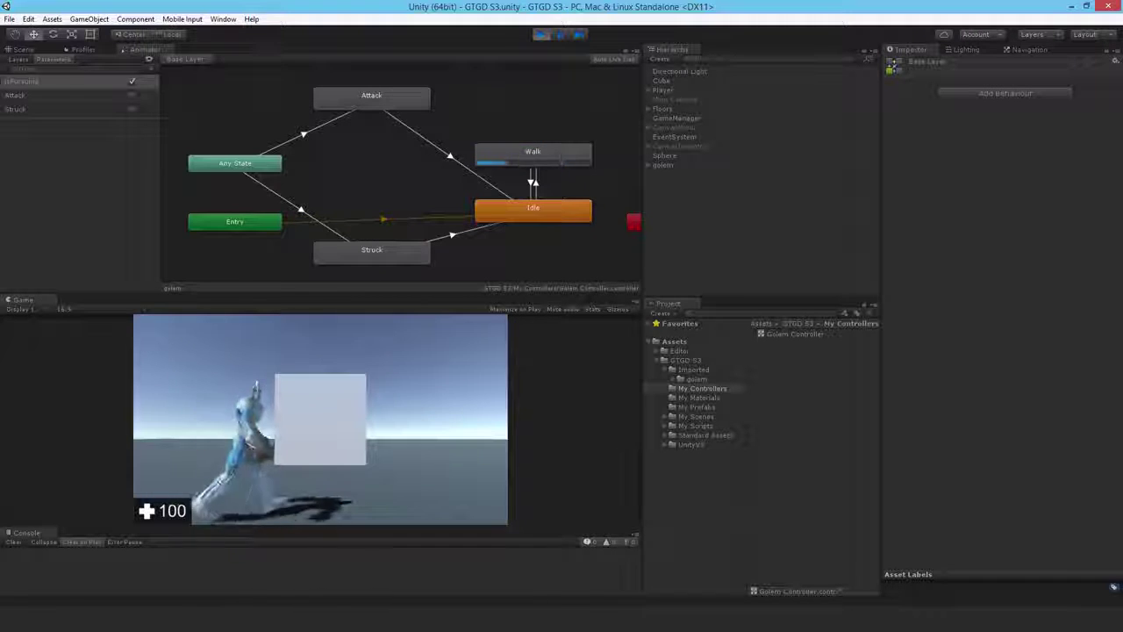
{"action": "key", "text": "Escape"}
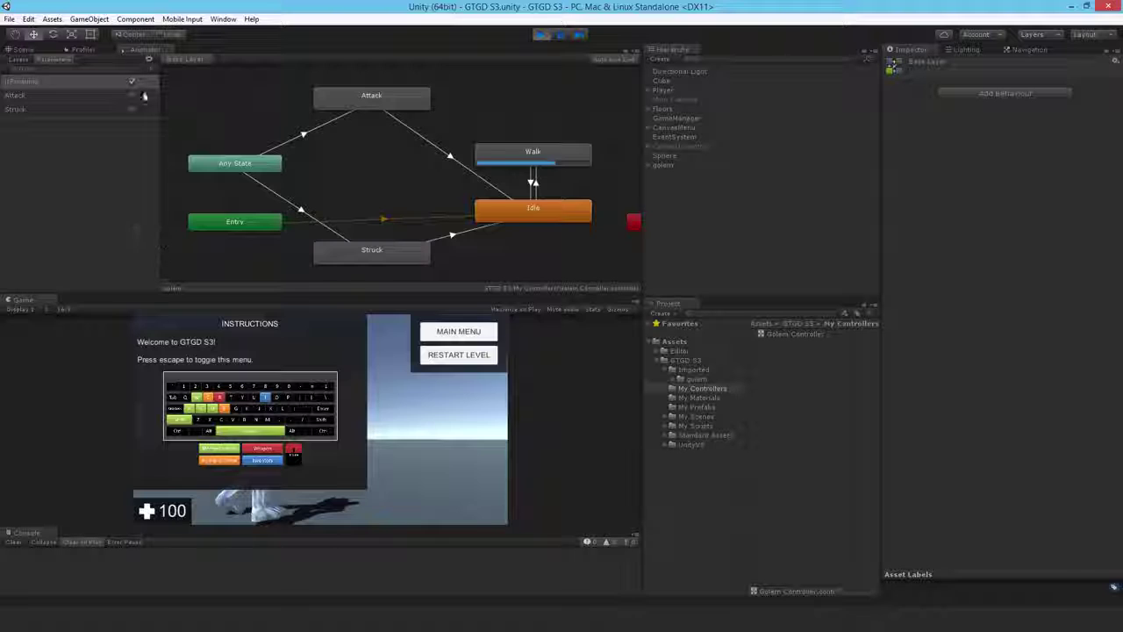
{"action": "left_click", "coordinate": [132, 81]}
{"action": "key", "text": "Escape"}
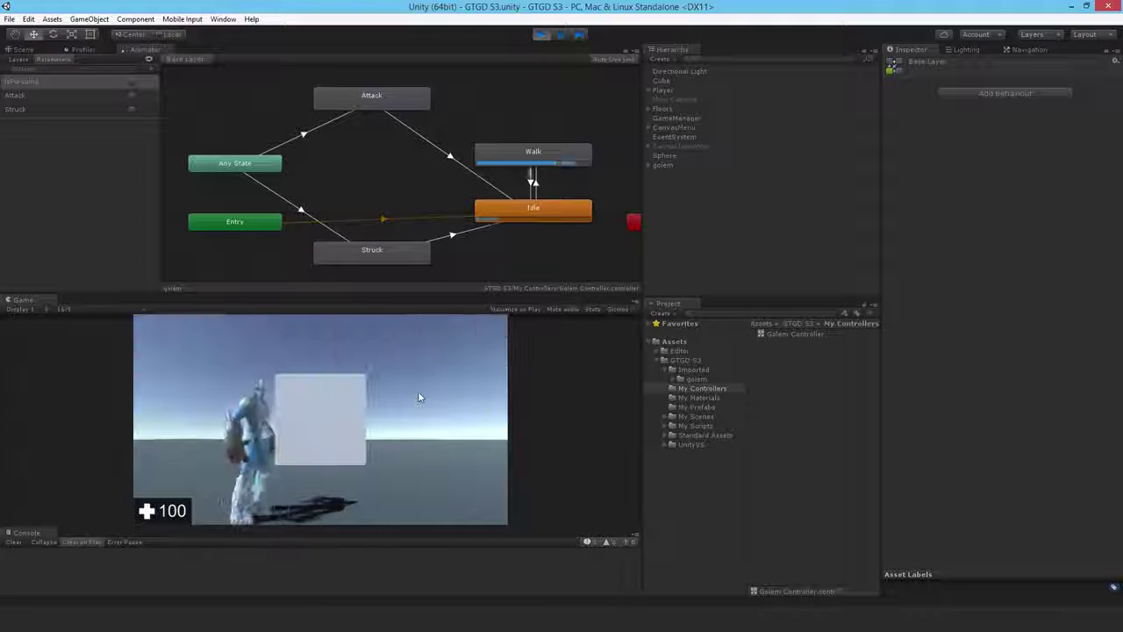
{"action": "key", "text": "Escape"}
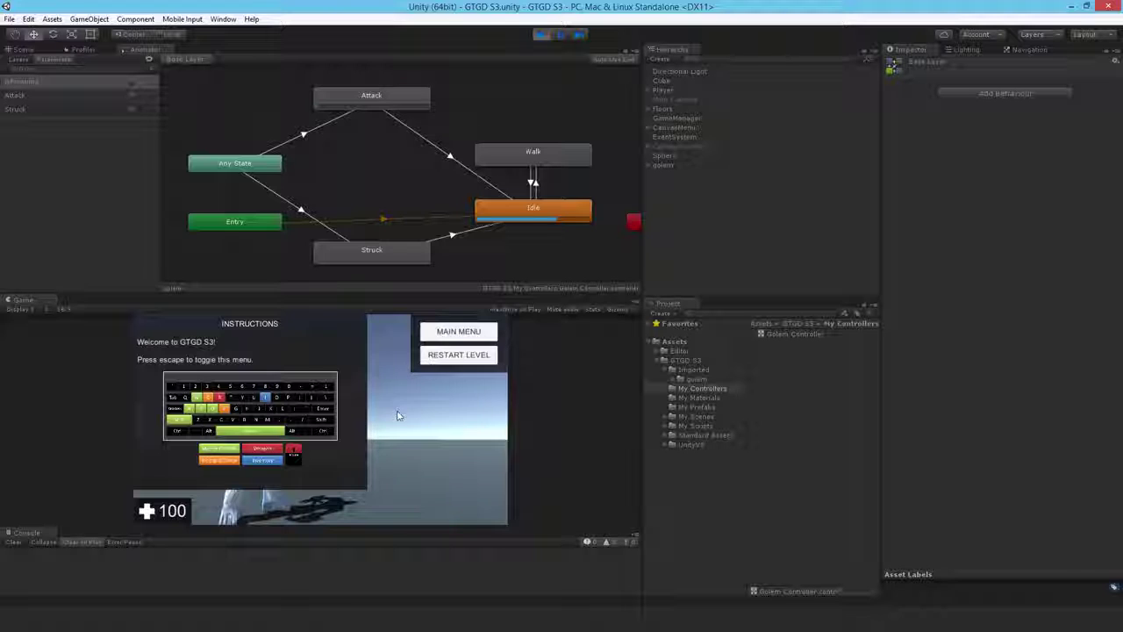
{"action": "key", "text": "Escape"}
{"action": "key", "text": "Escape"}
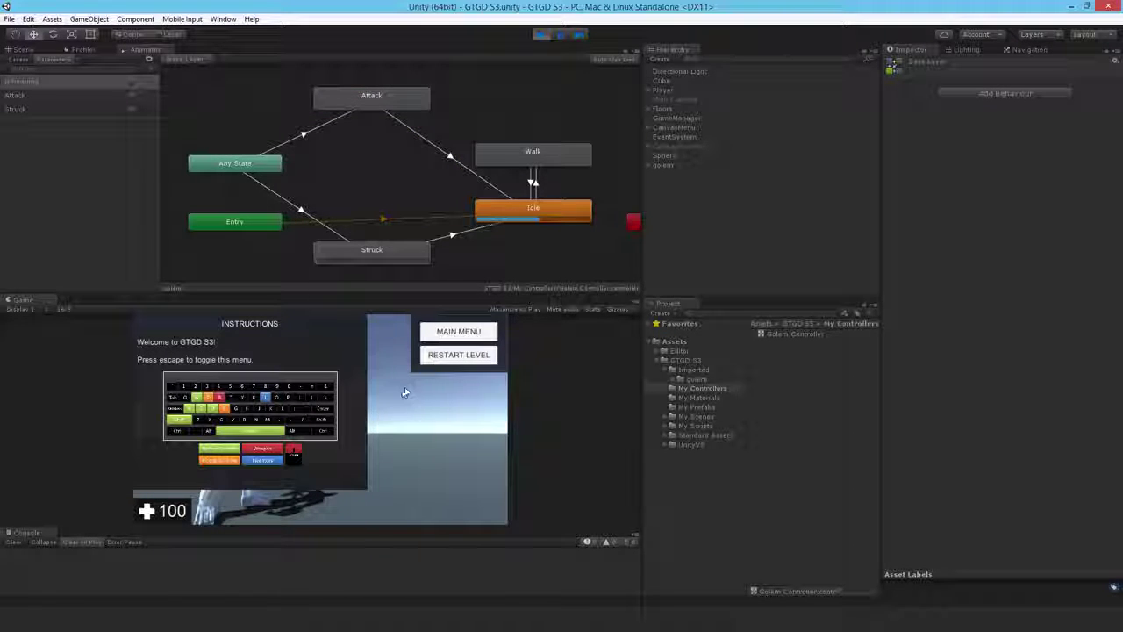
{"action": "key", "text": "Escape"}
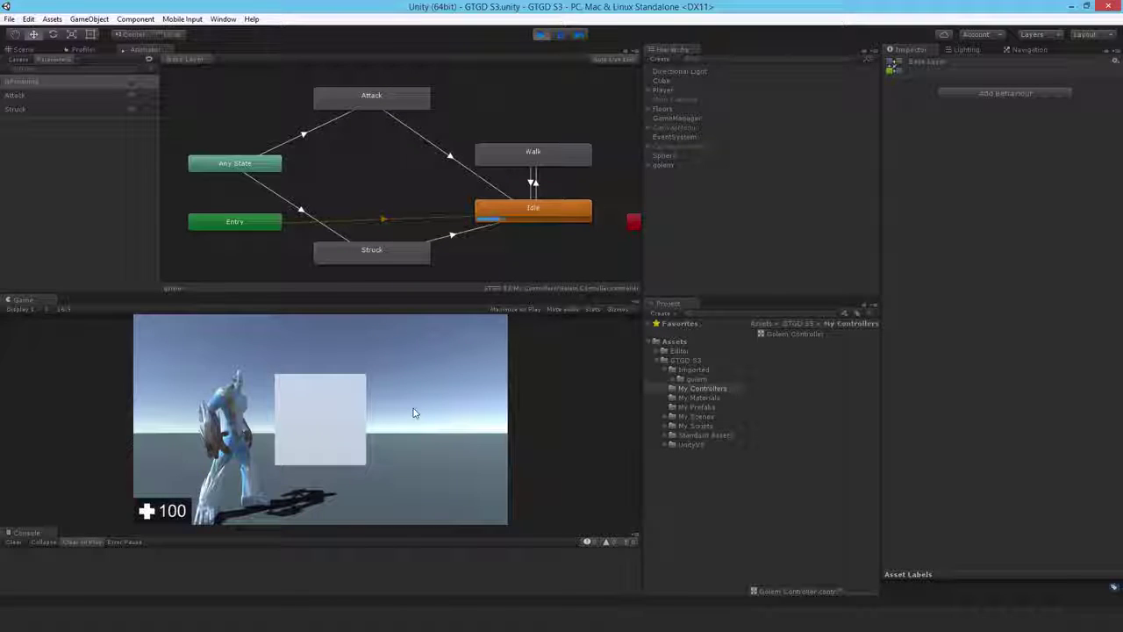
{"action": "key", "text": "Escape"}
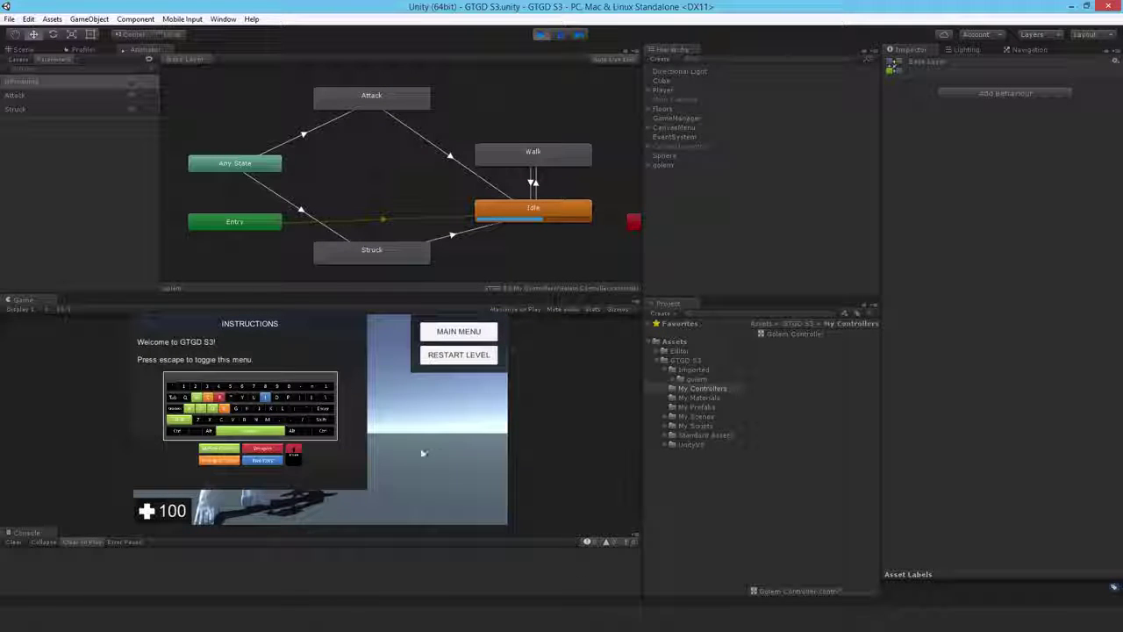